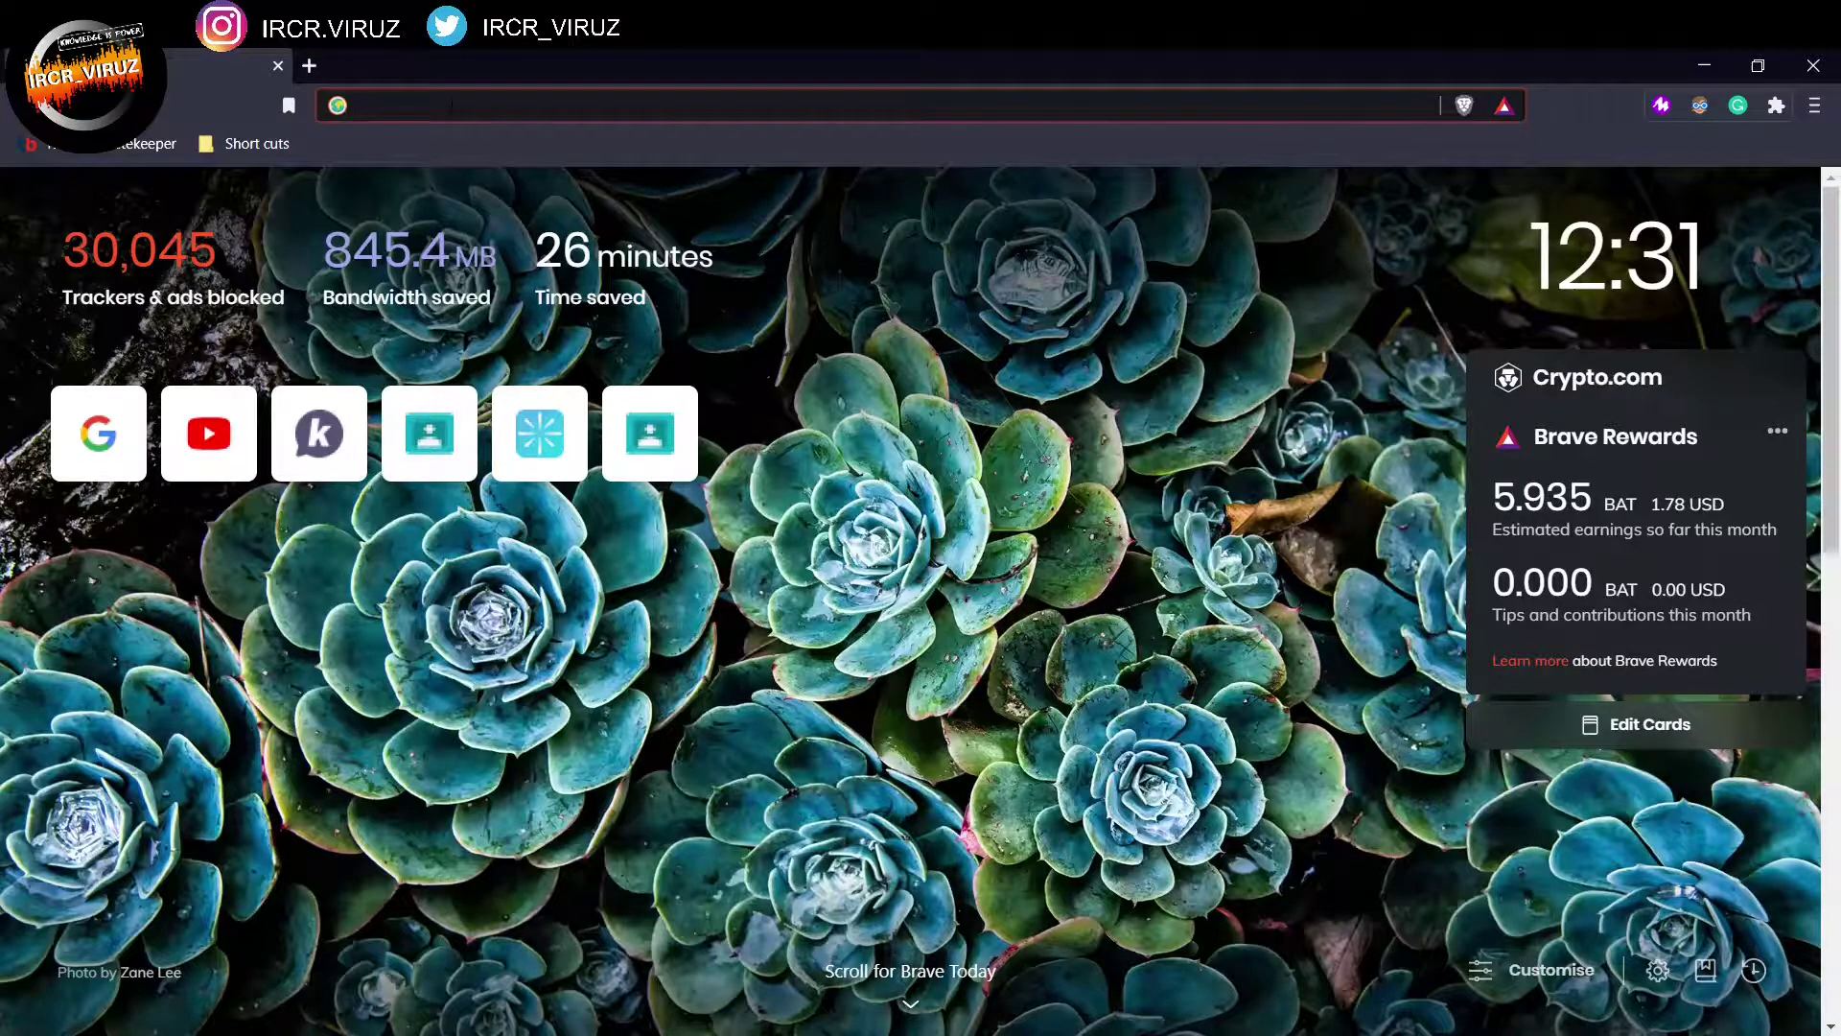
Step: Go to google.com and search for 'seneca learning'
type("google.com")
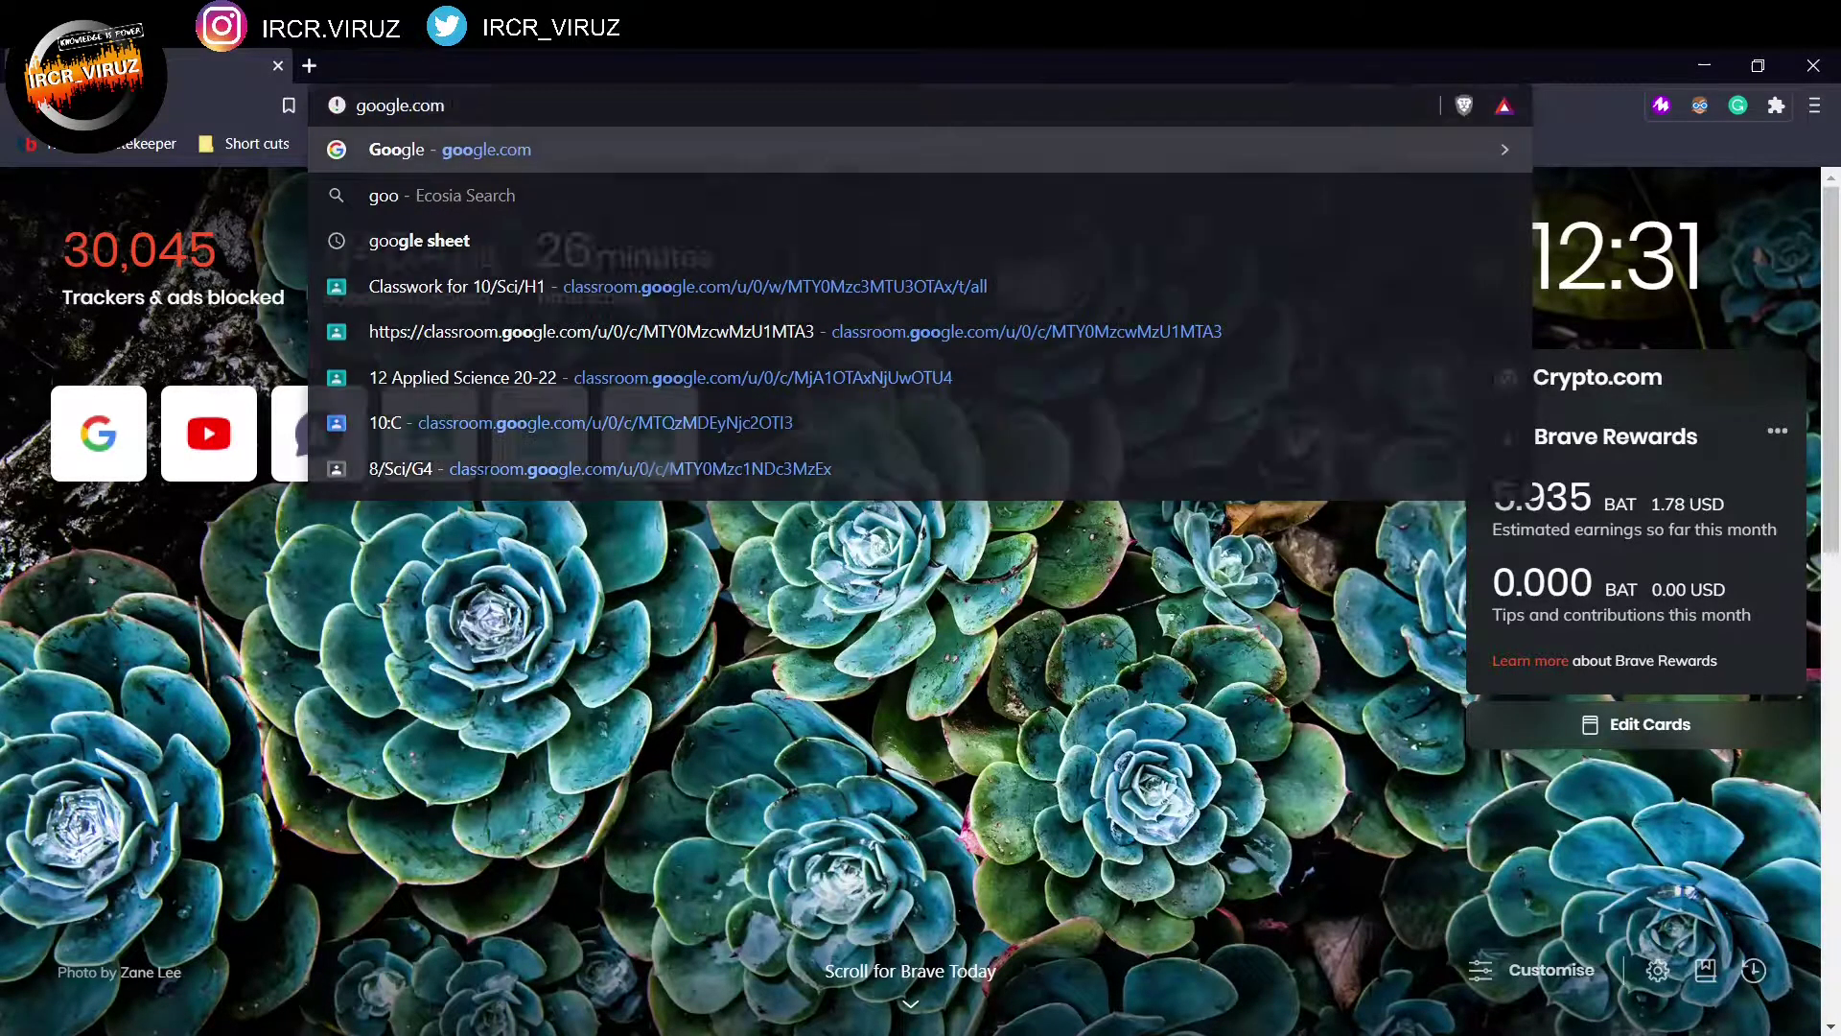
key("Return")
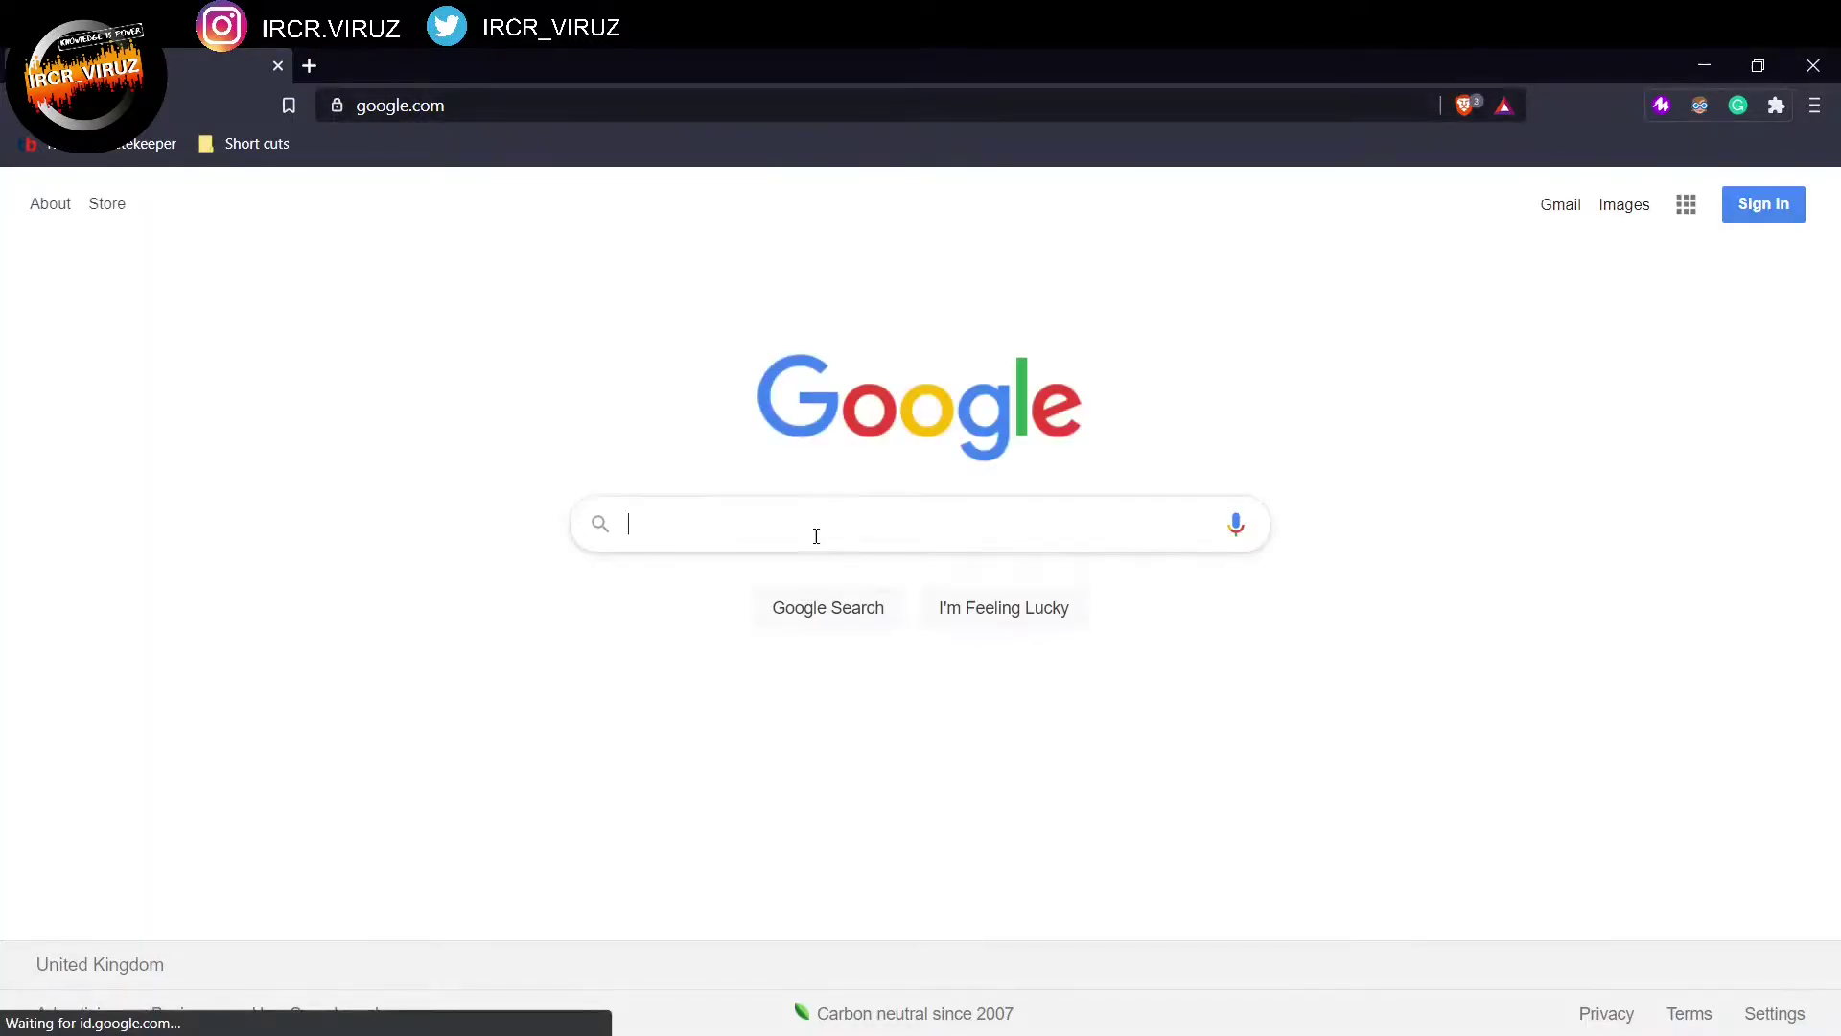
type("senec")
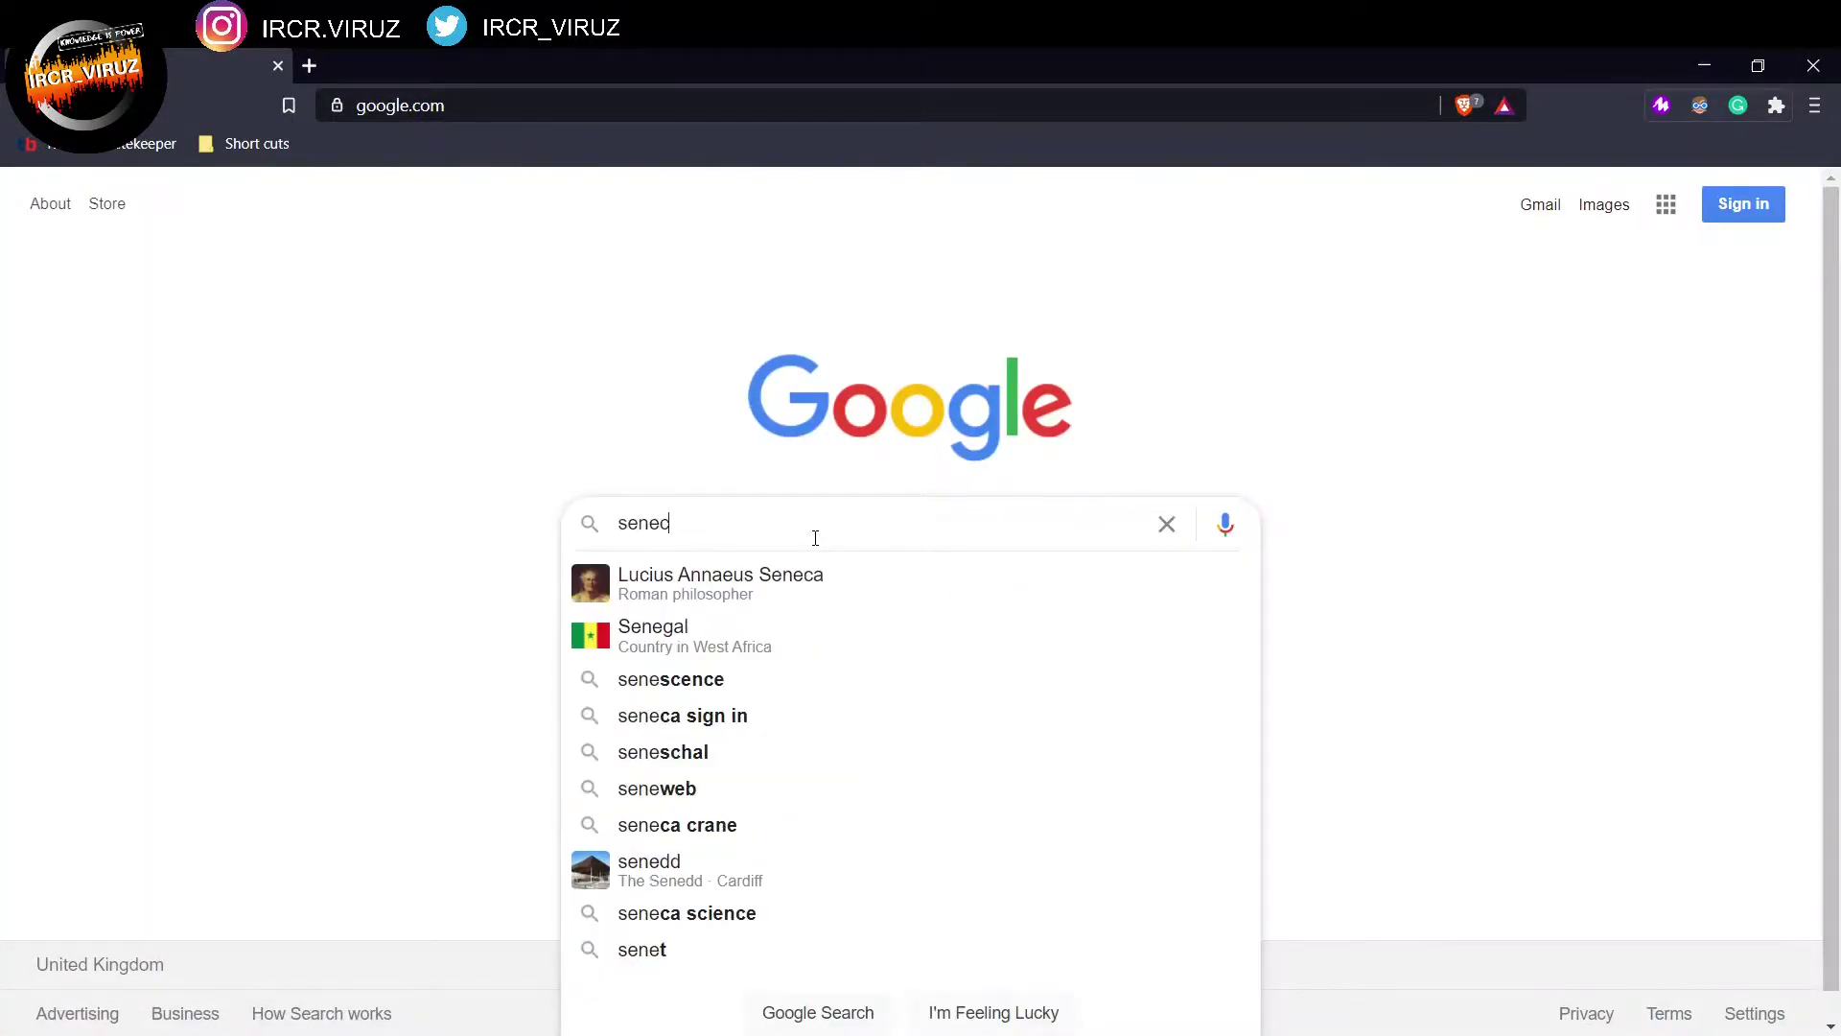
type("a learning")
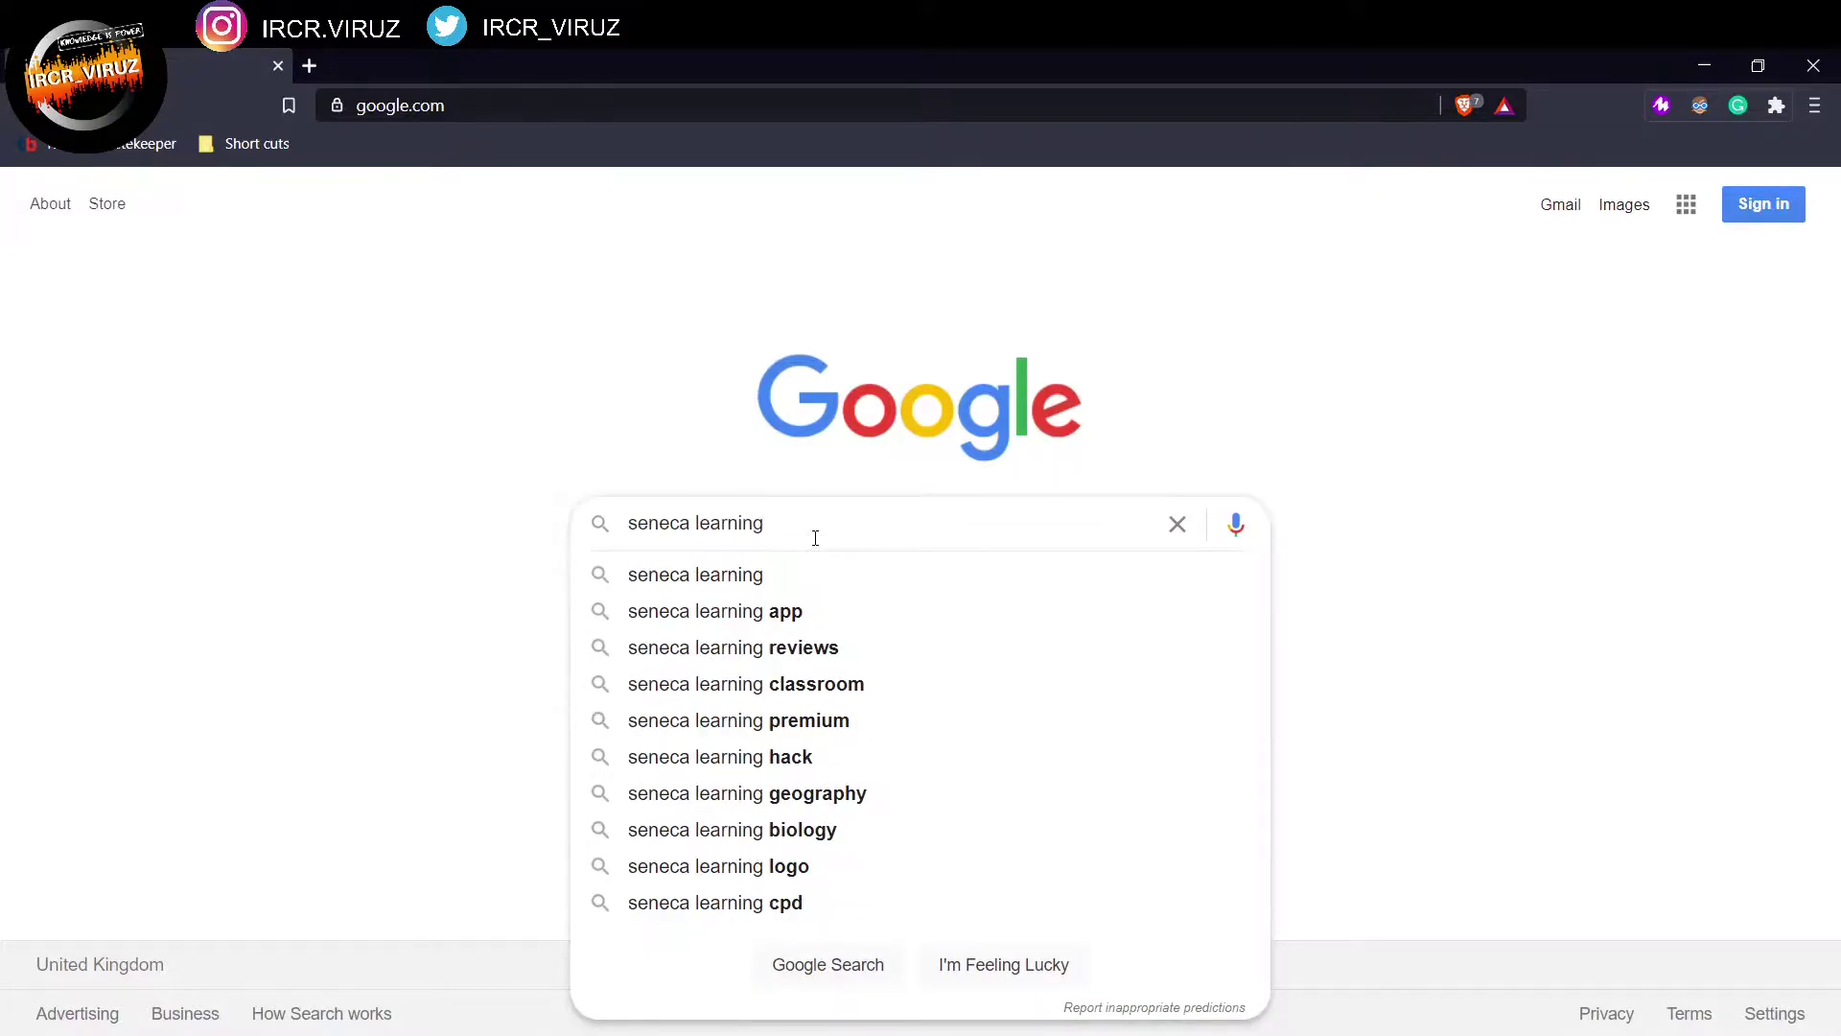
key("Return")
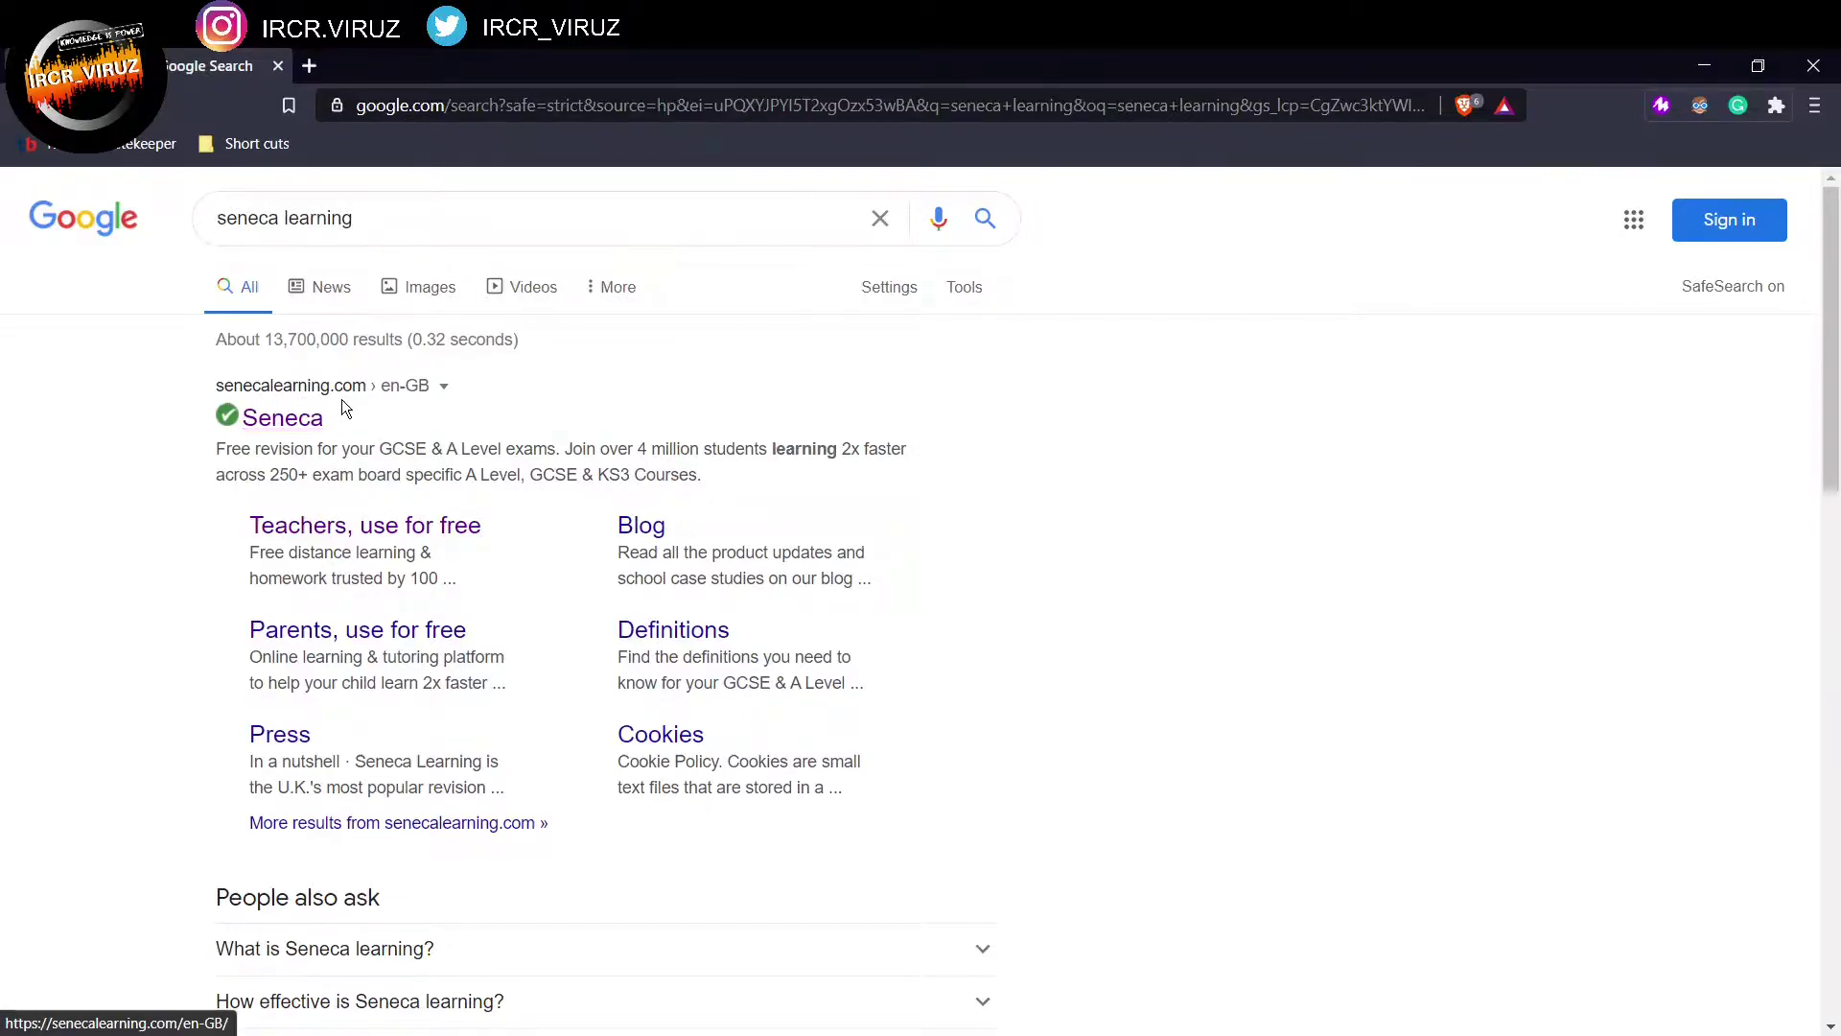
Step: Open senecalearning.com, go to the free student courses, and bring up the Sign up form
left_click(282, 422)
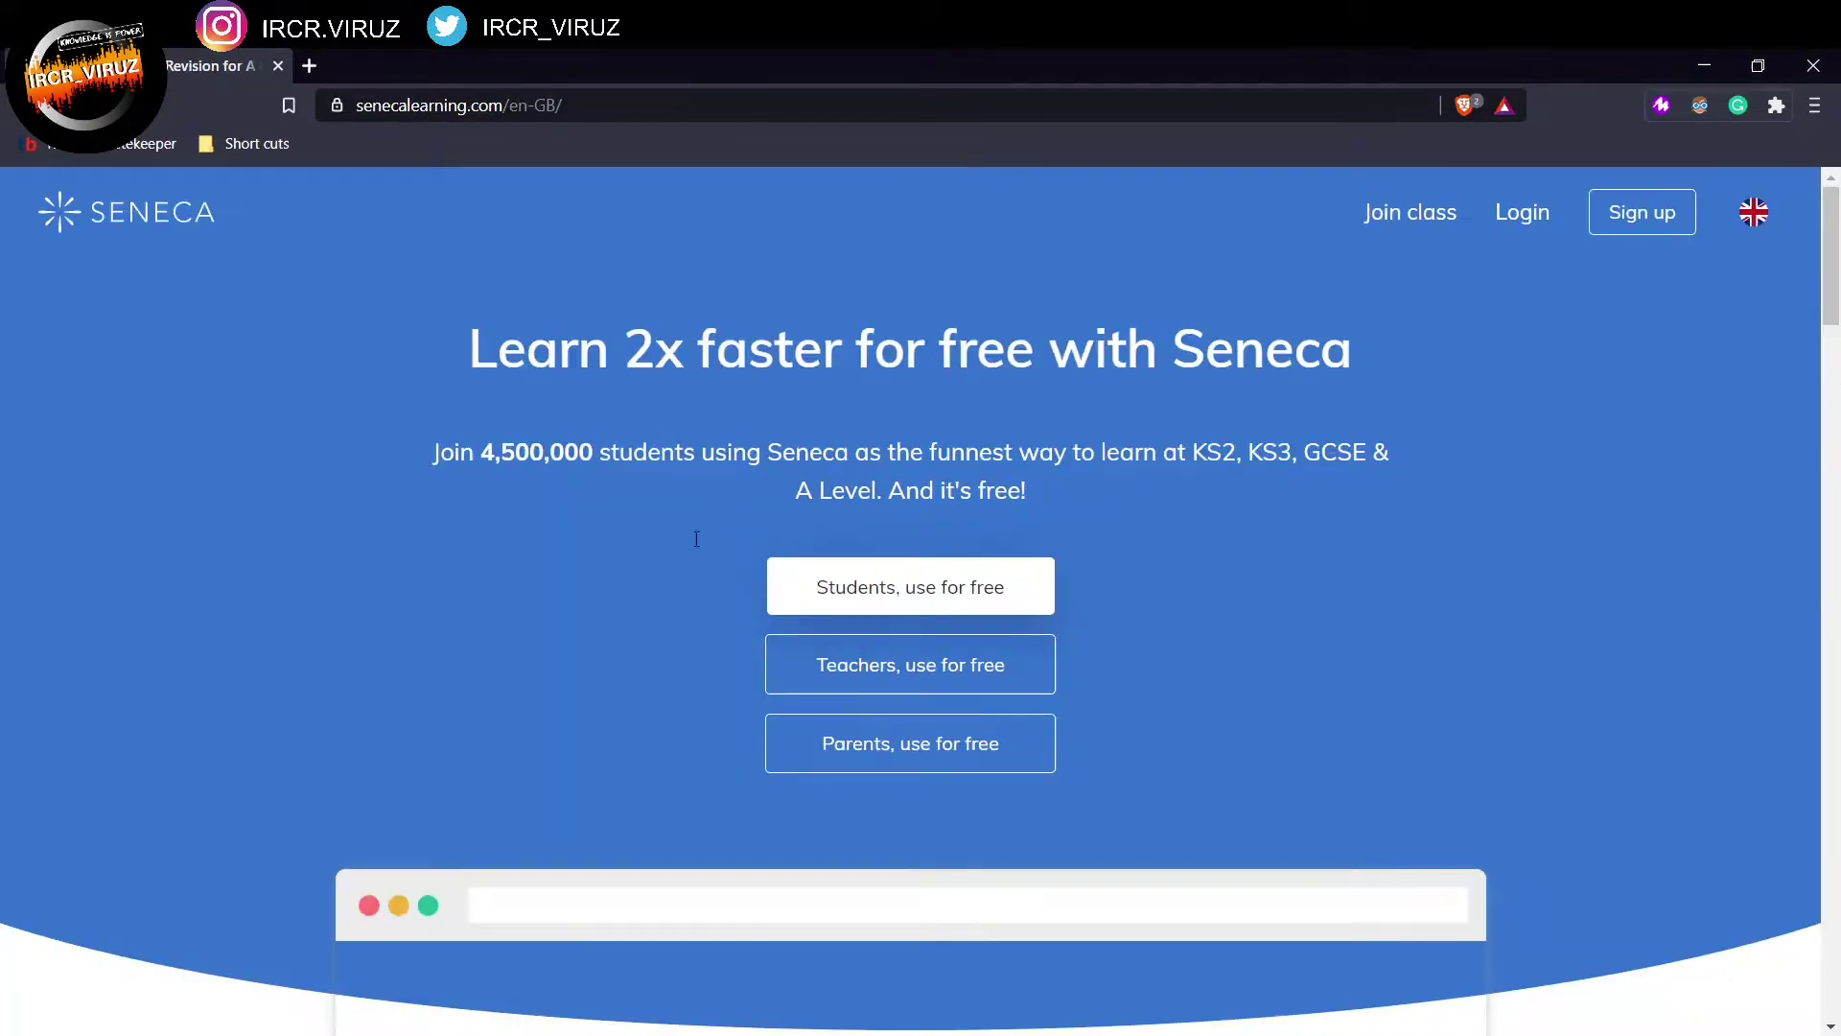
left_click(871, 601)
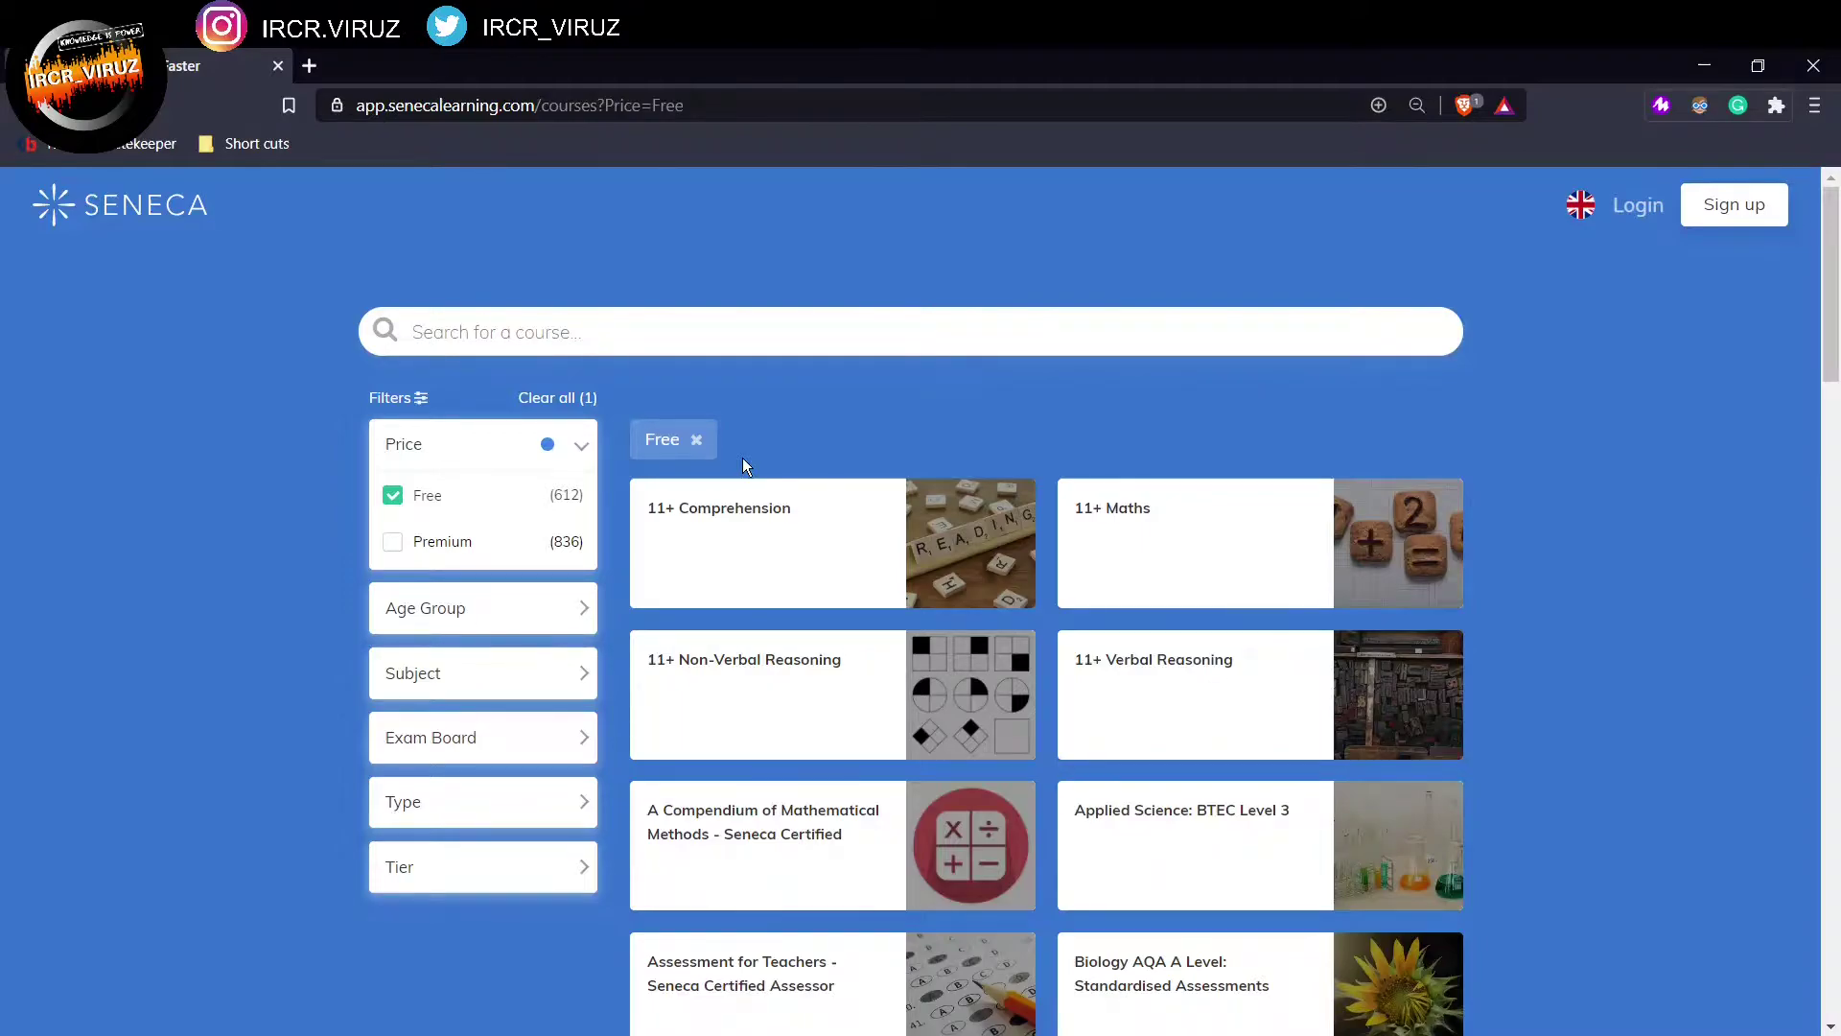
left_click(1747, 215)
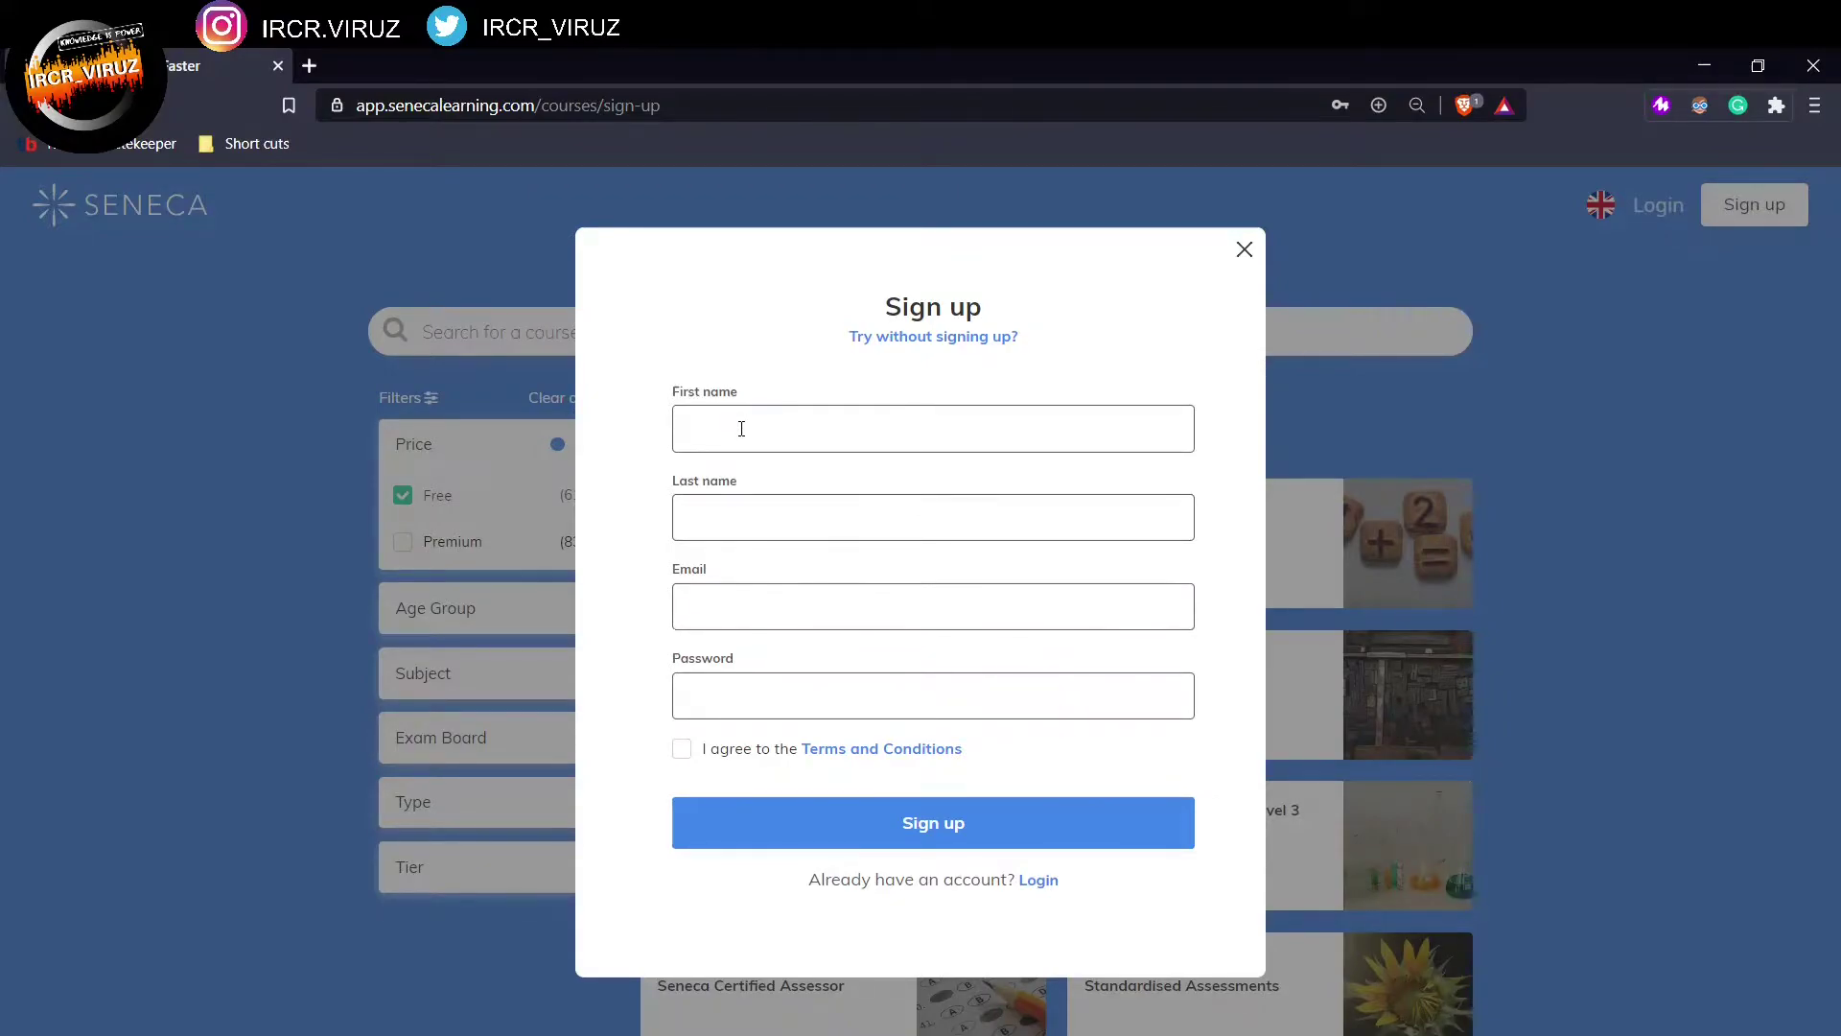
Step: Fill in the student's first and last name from the saved autofill entries
left_click(862, 448)
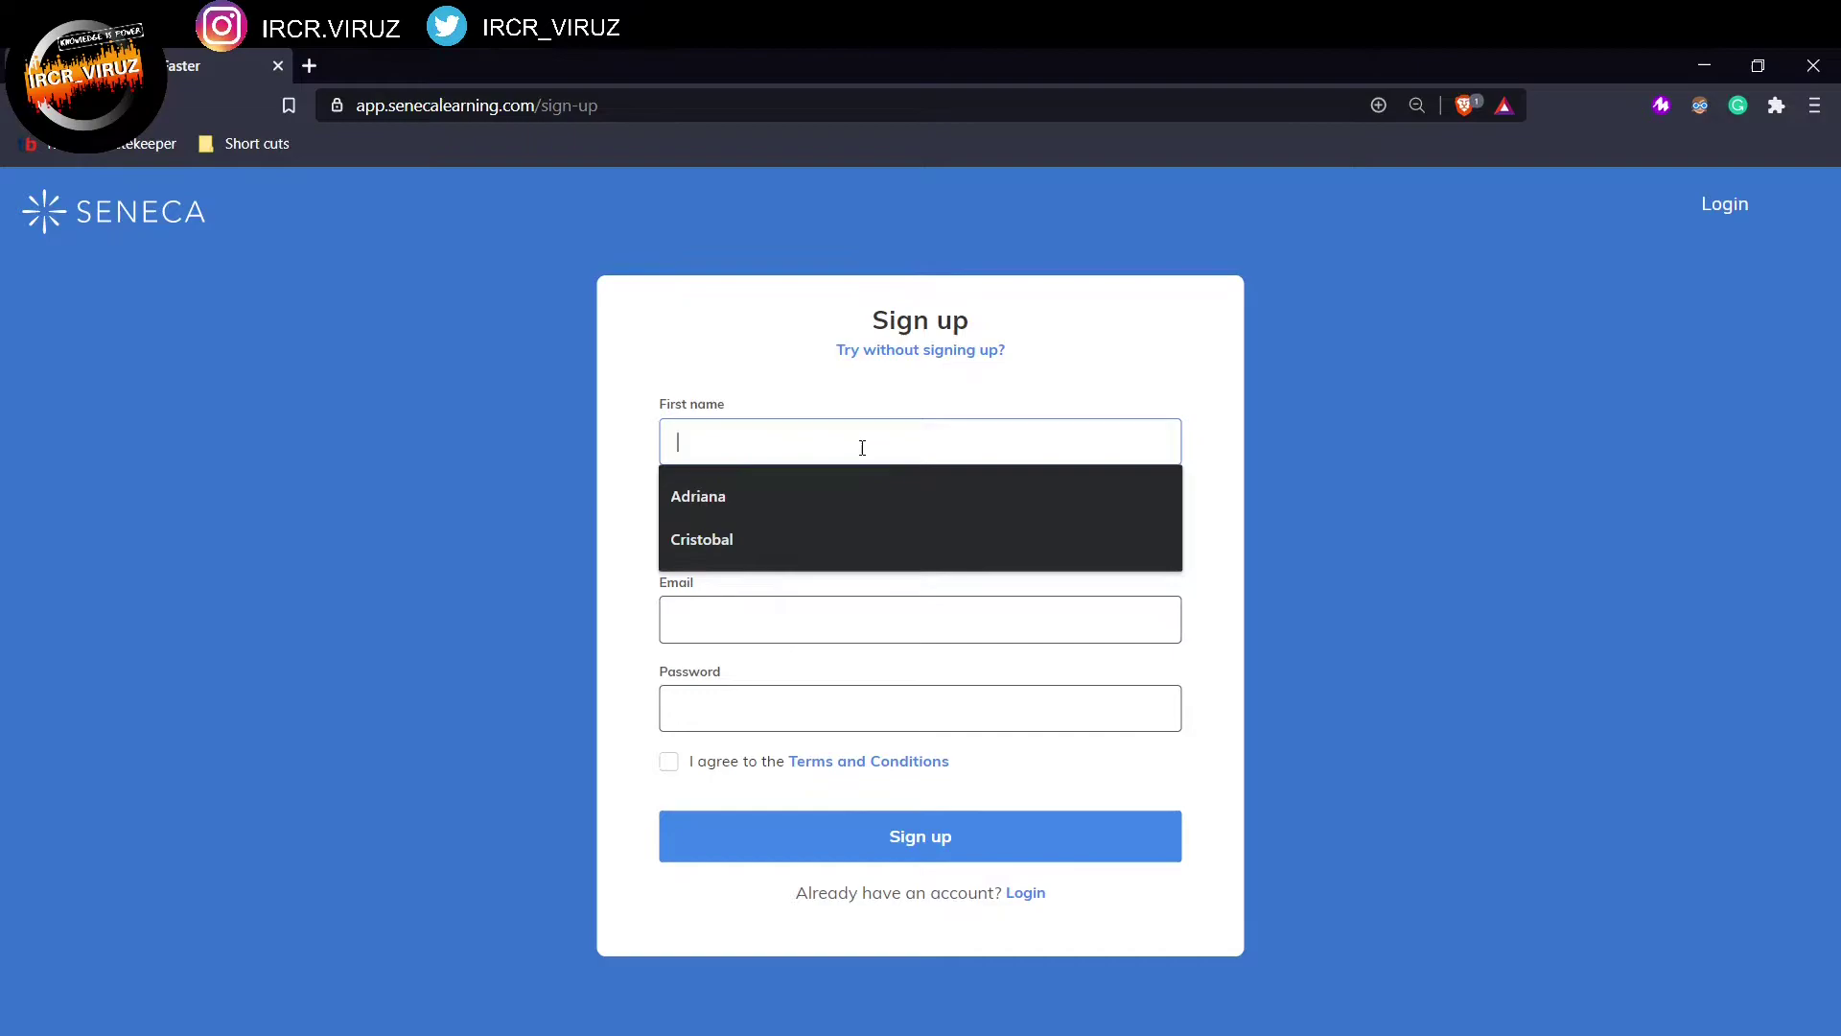
left_click(816, 546)
left_click(818, 537)
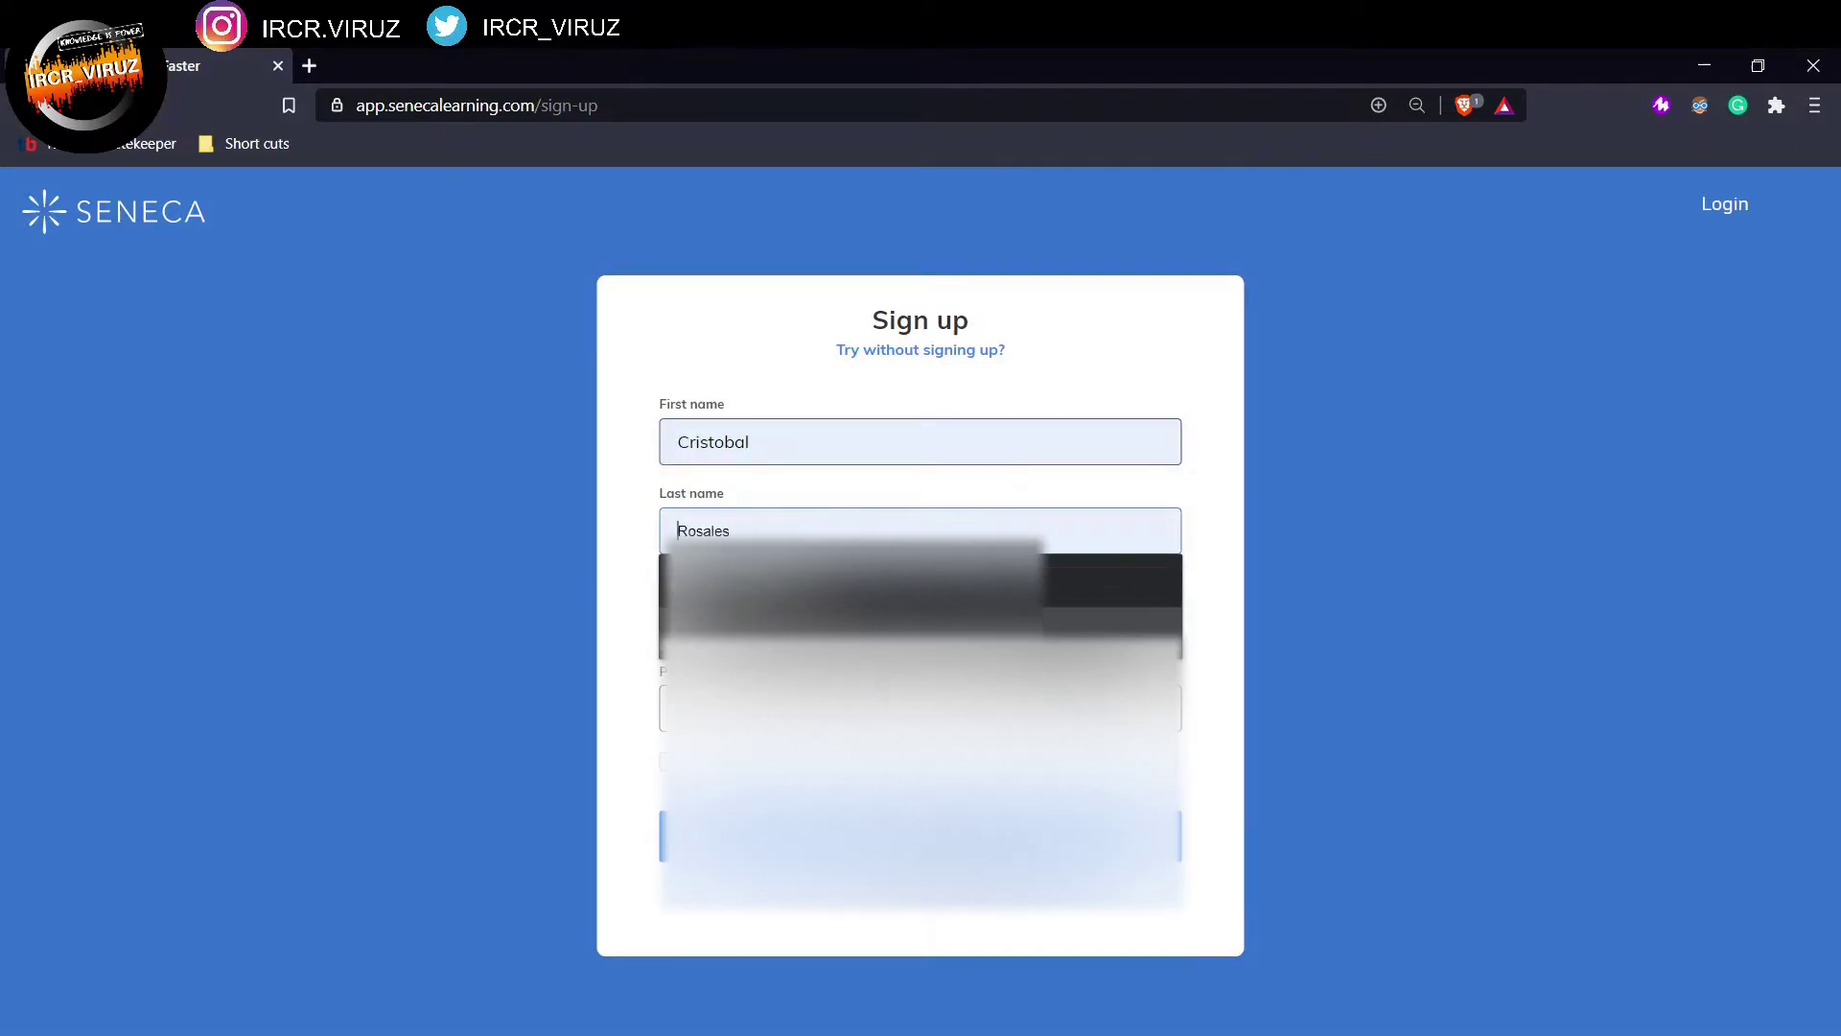
left_click(794, 623)
left_click(796, 632)
Step: Enter the student's email address and a password, and accept the terms
left_click(800, 671)
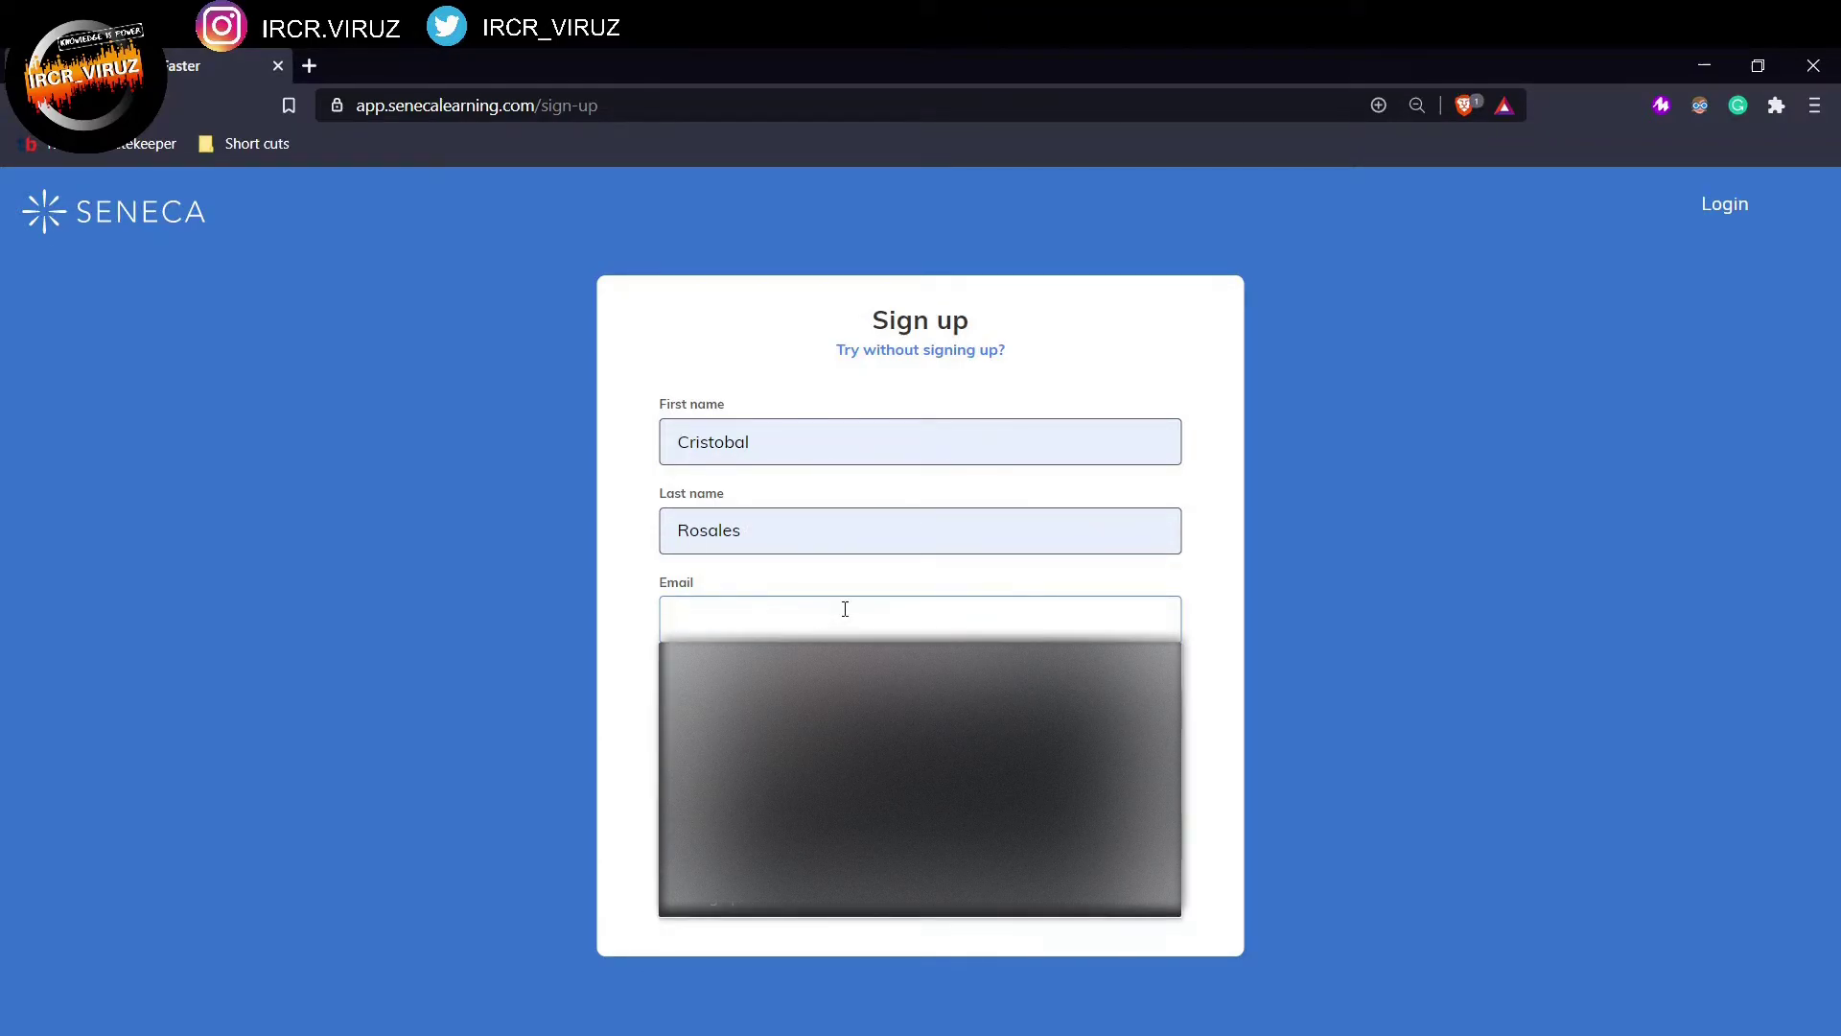
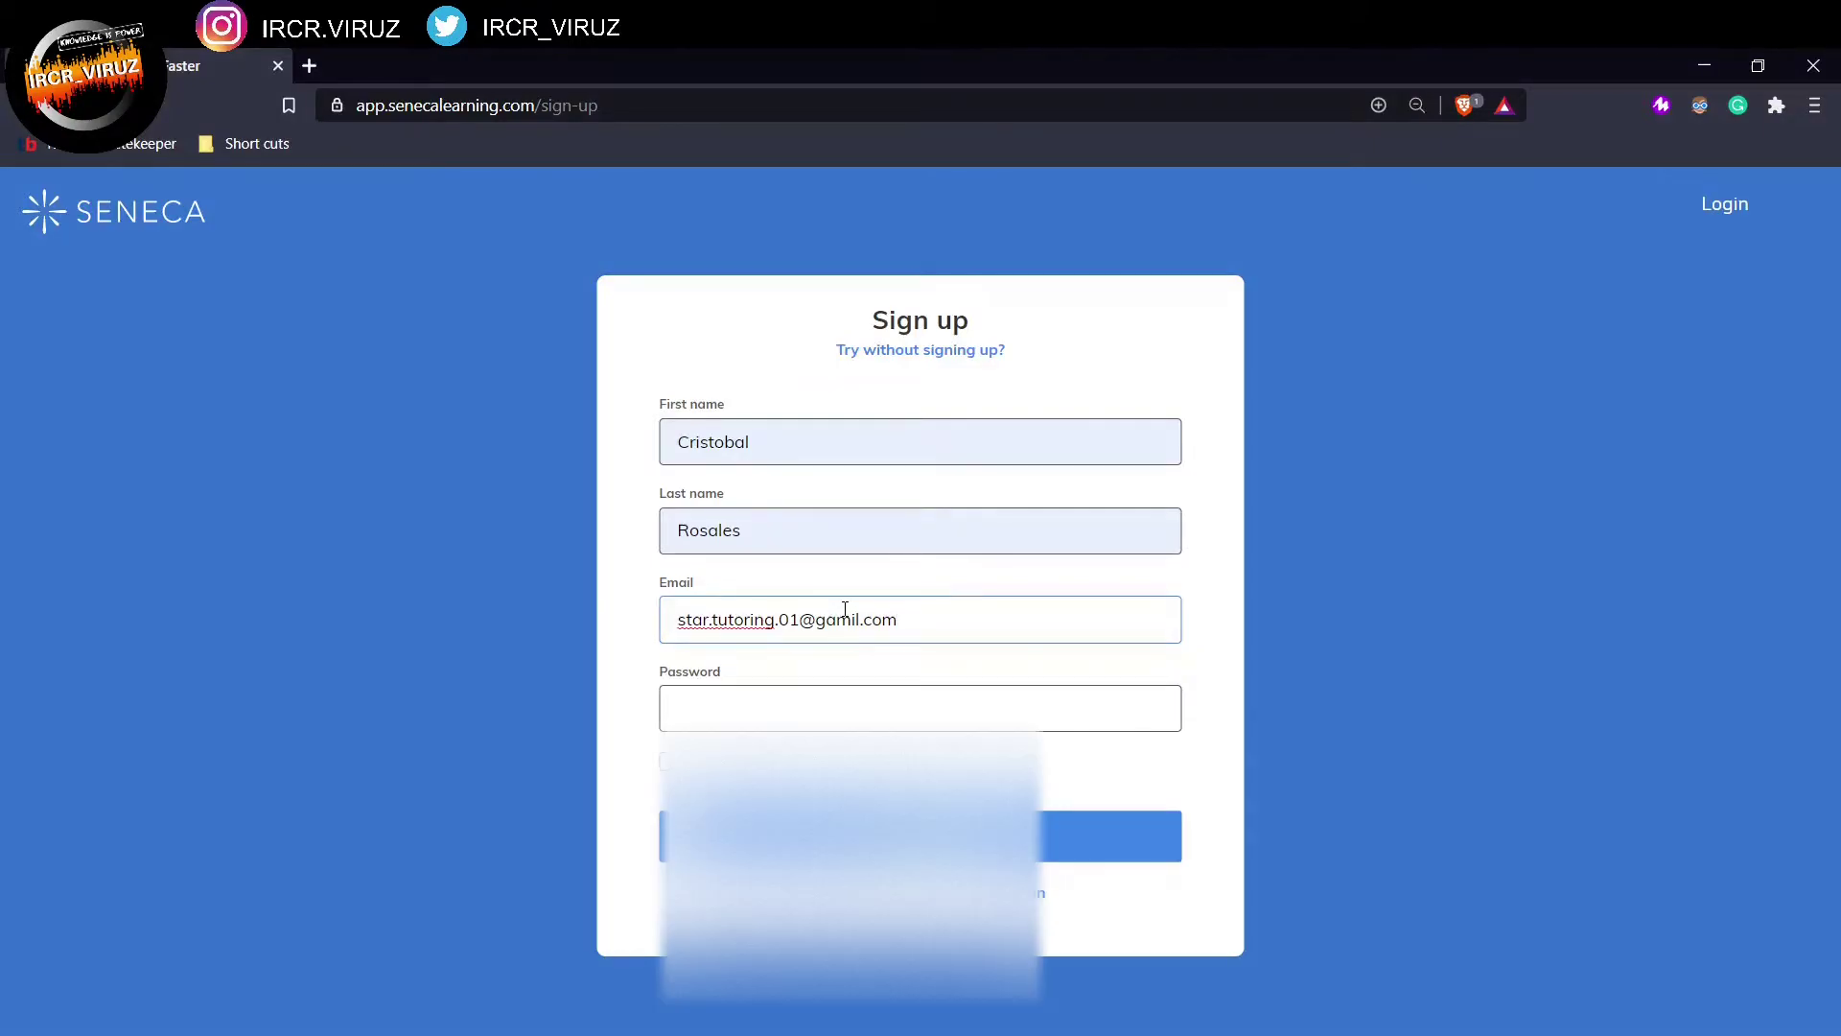
left_click(810, 709)
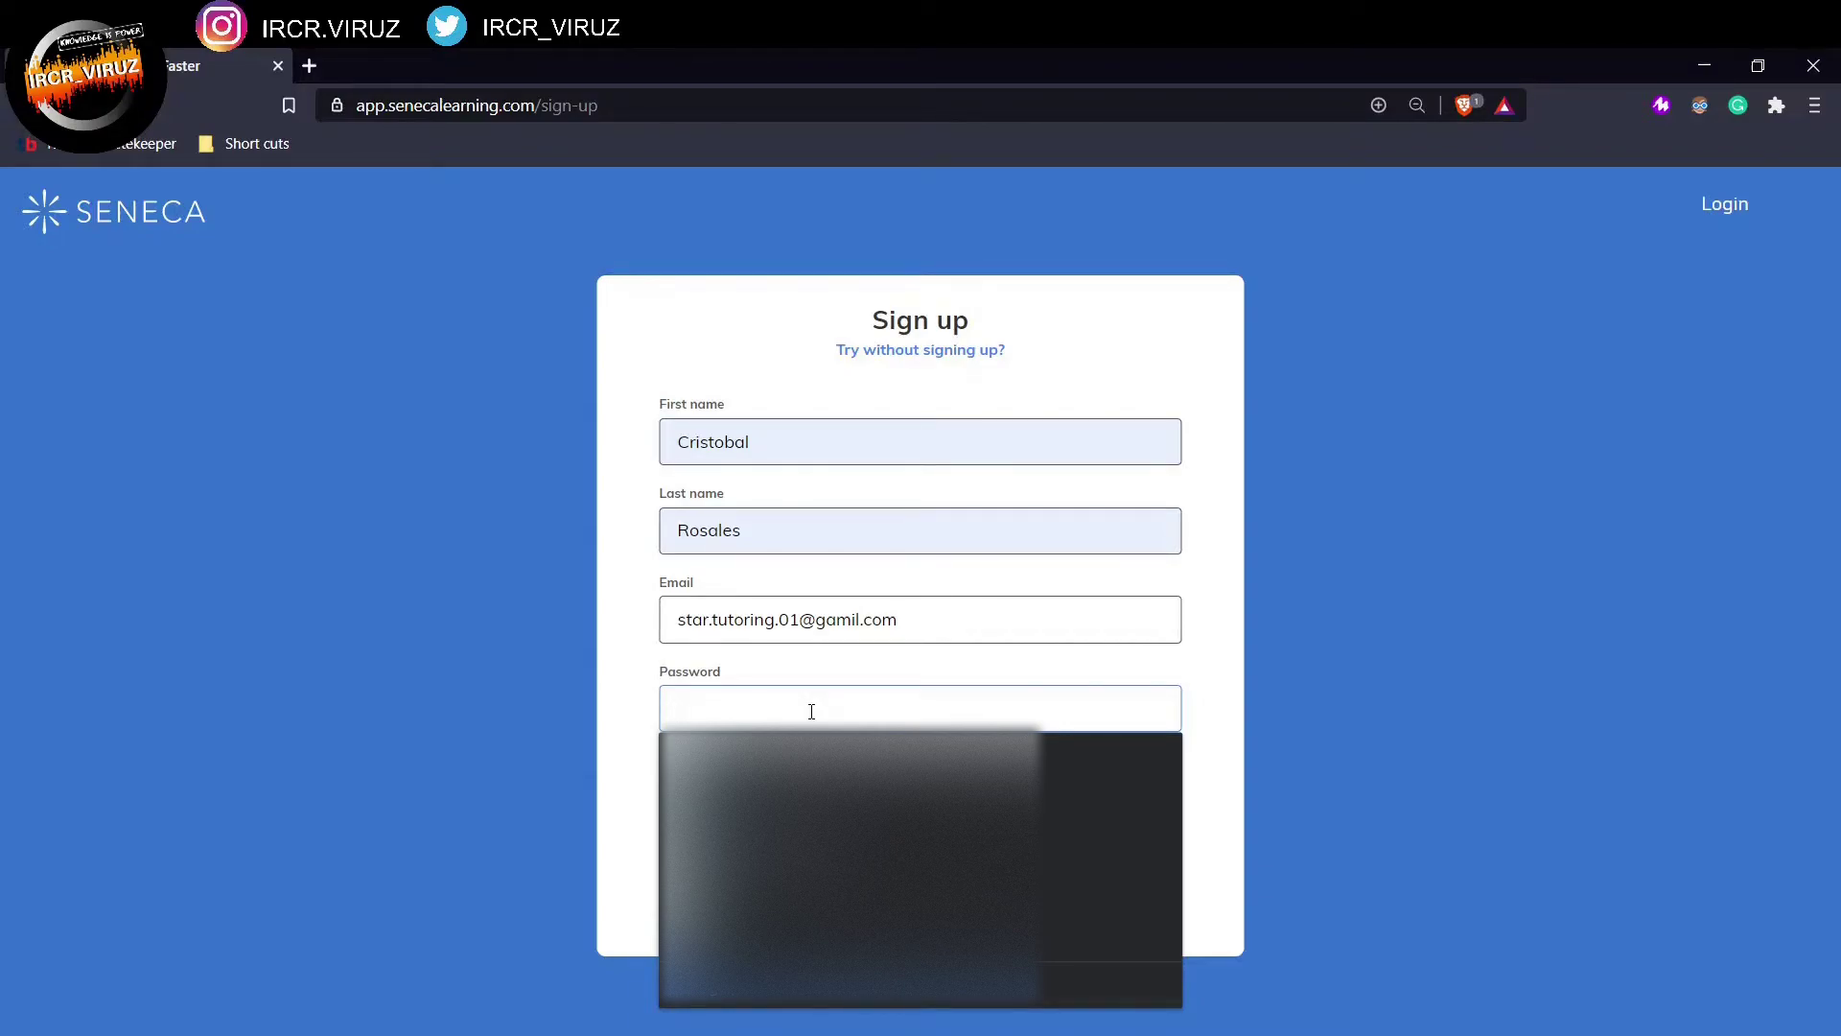
type("s")
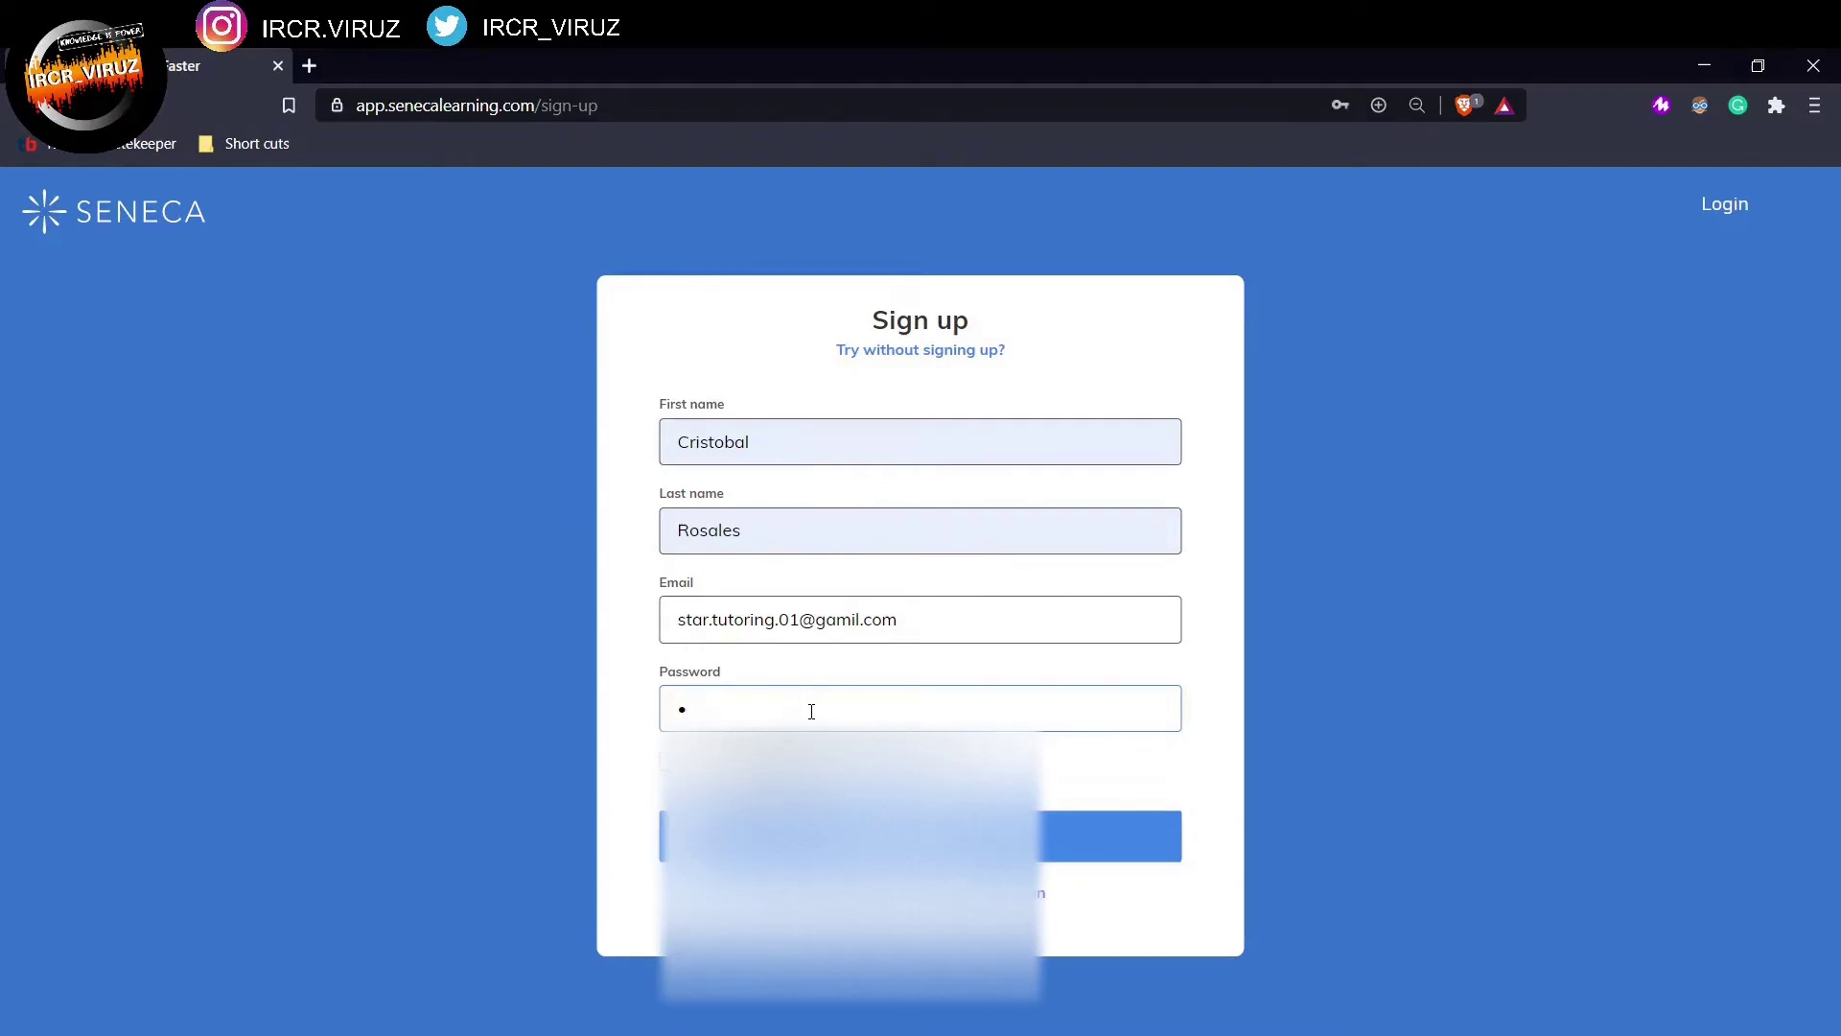
type("***********")
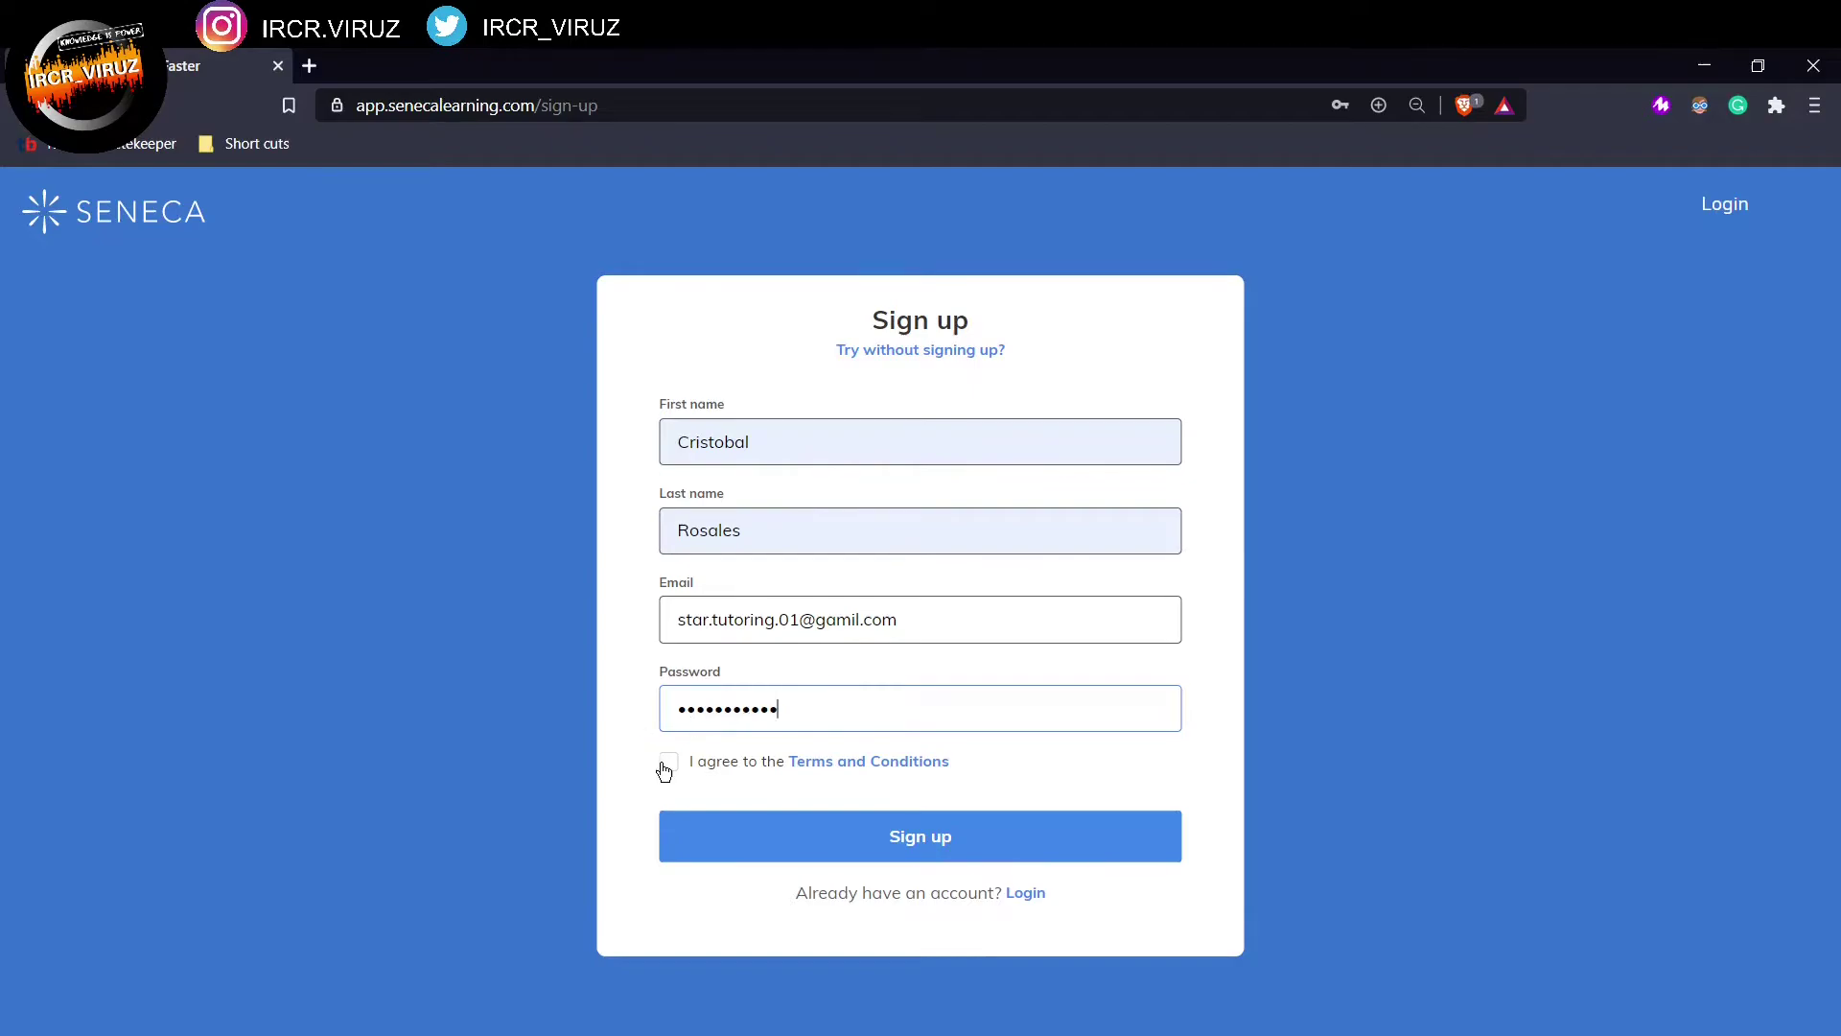
left_click(668, 762)
Step: Submit the form, register as a student, and choose Ortu Gable Hall School
left_click(767, 830)
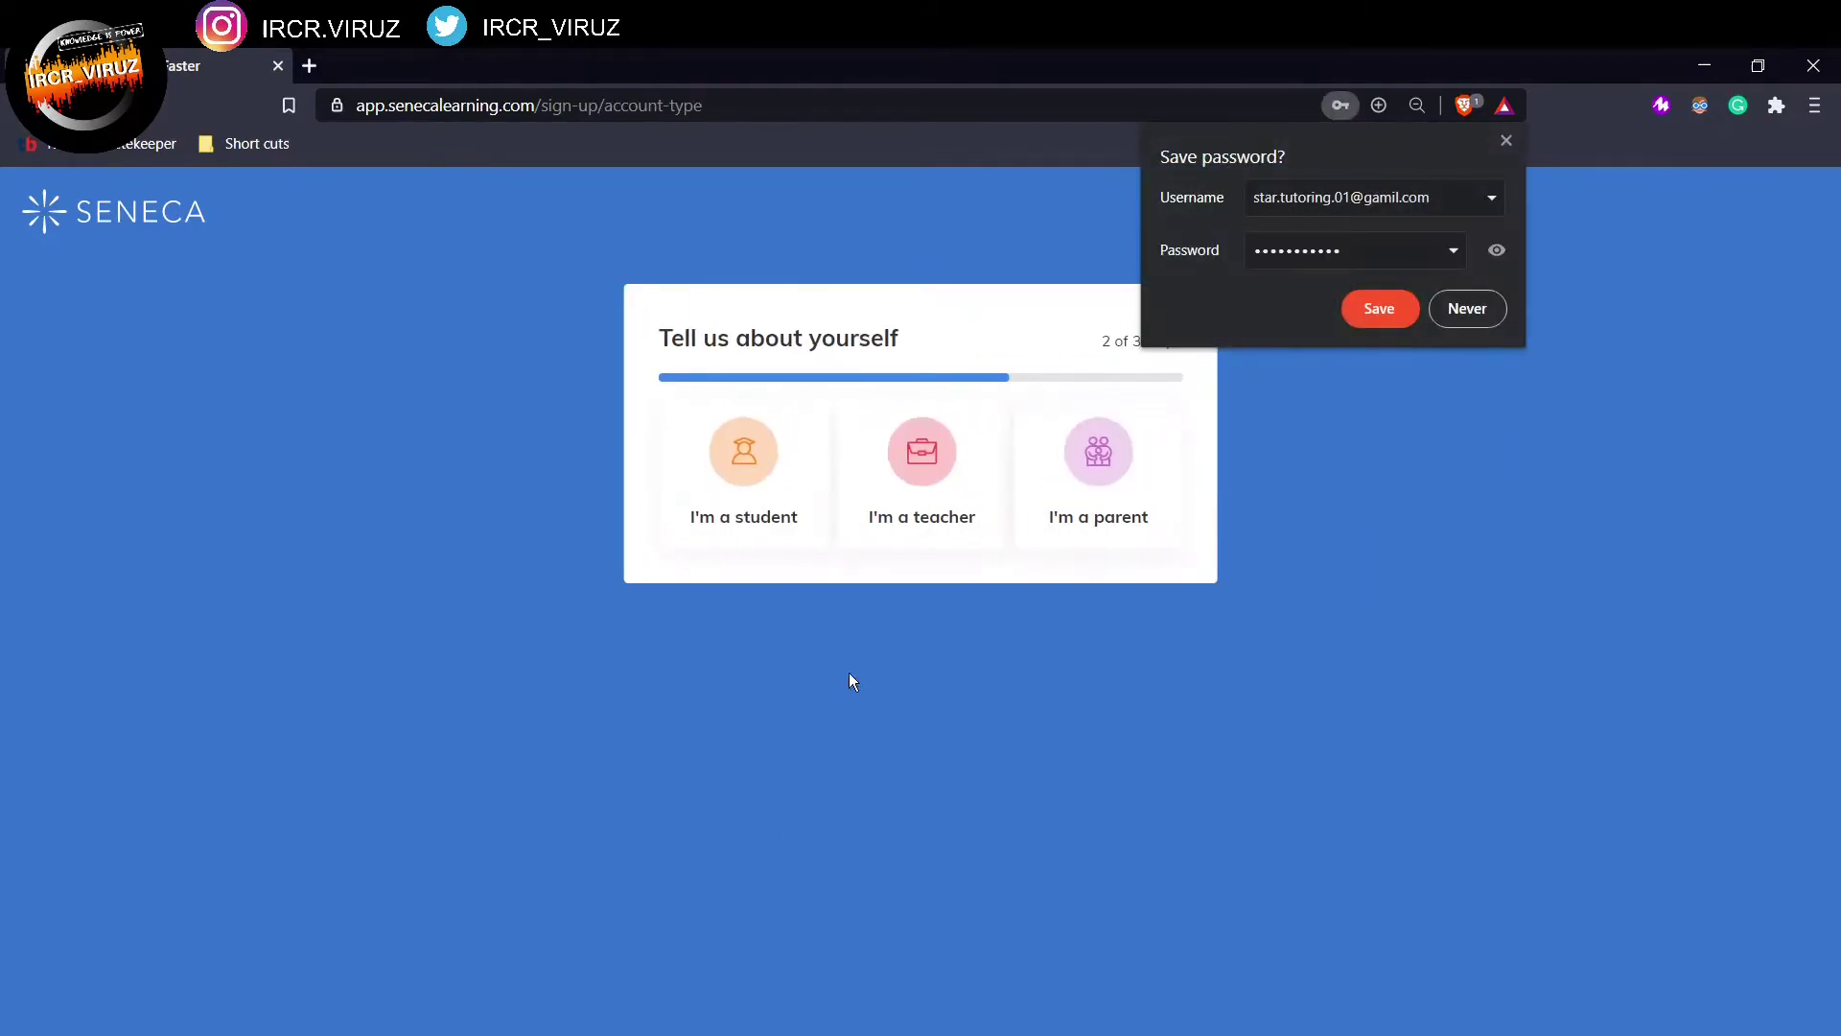
left_click(1373, 309)
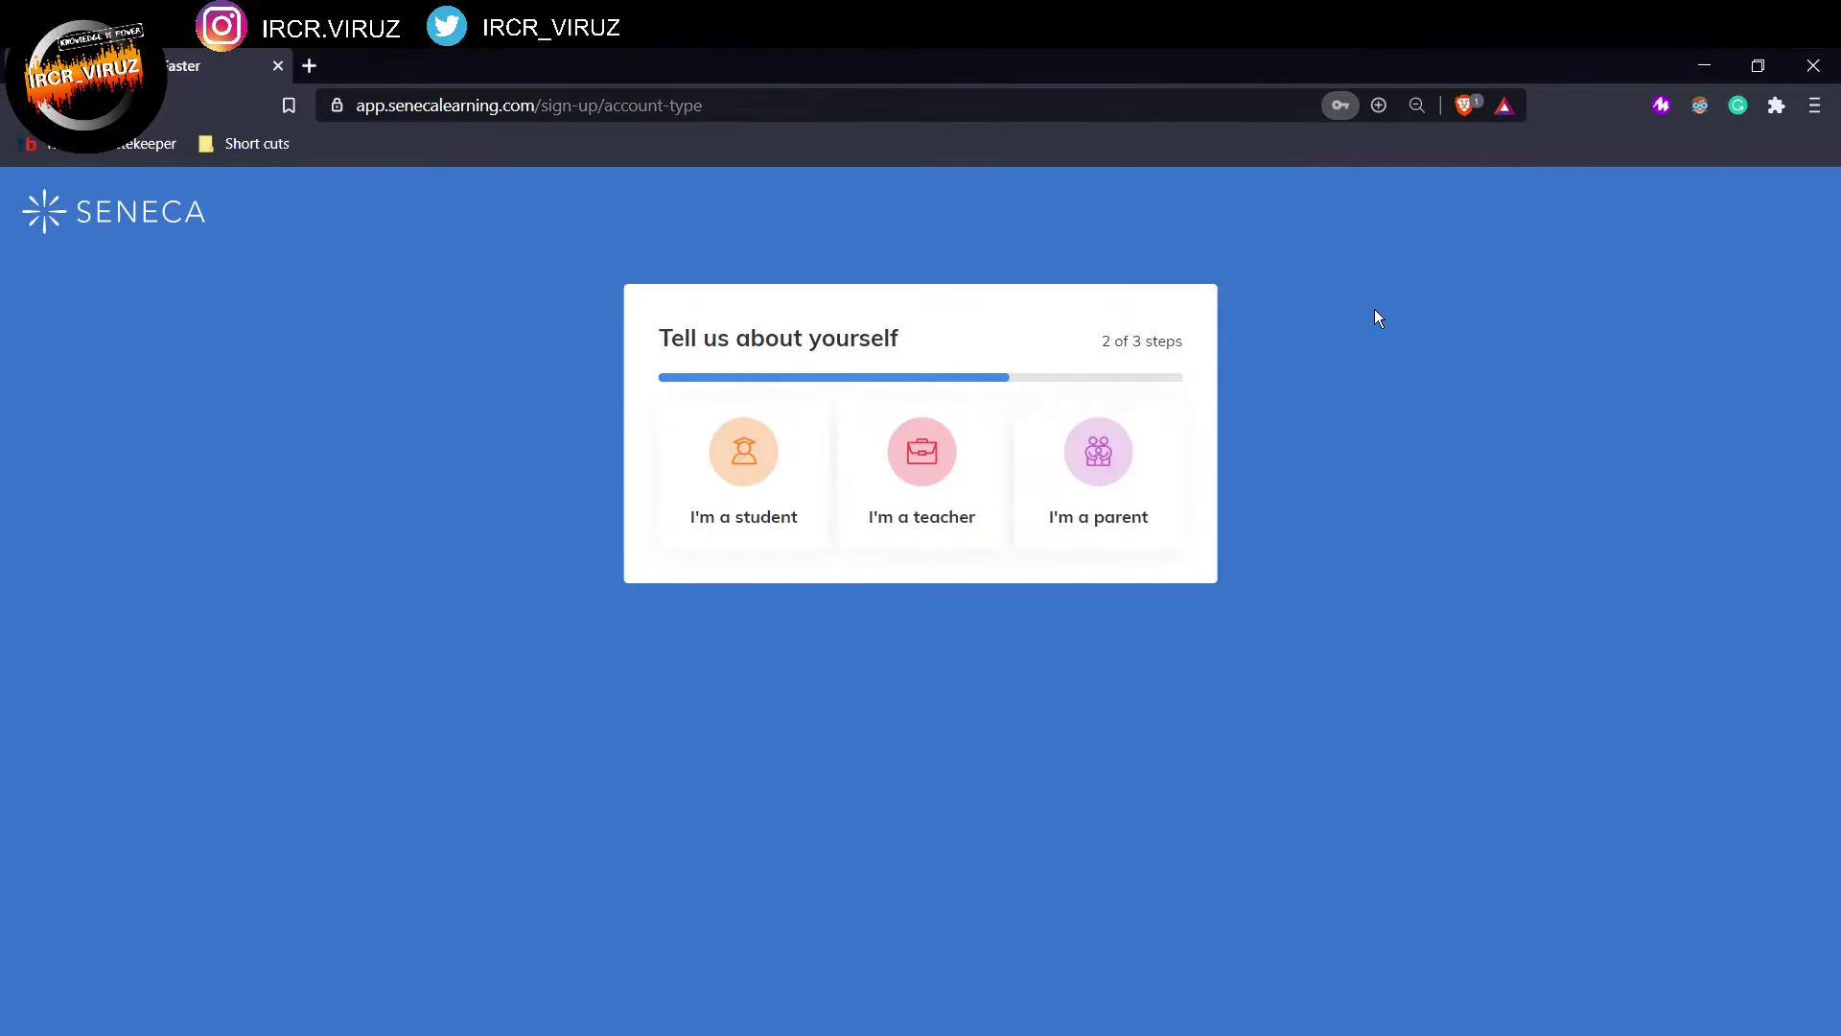
left_click(721, 518)
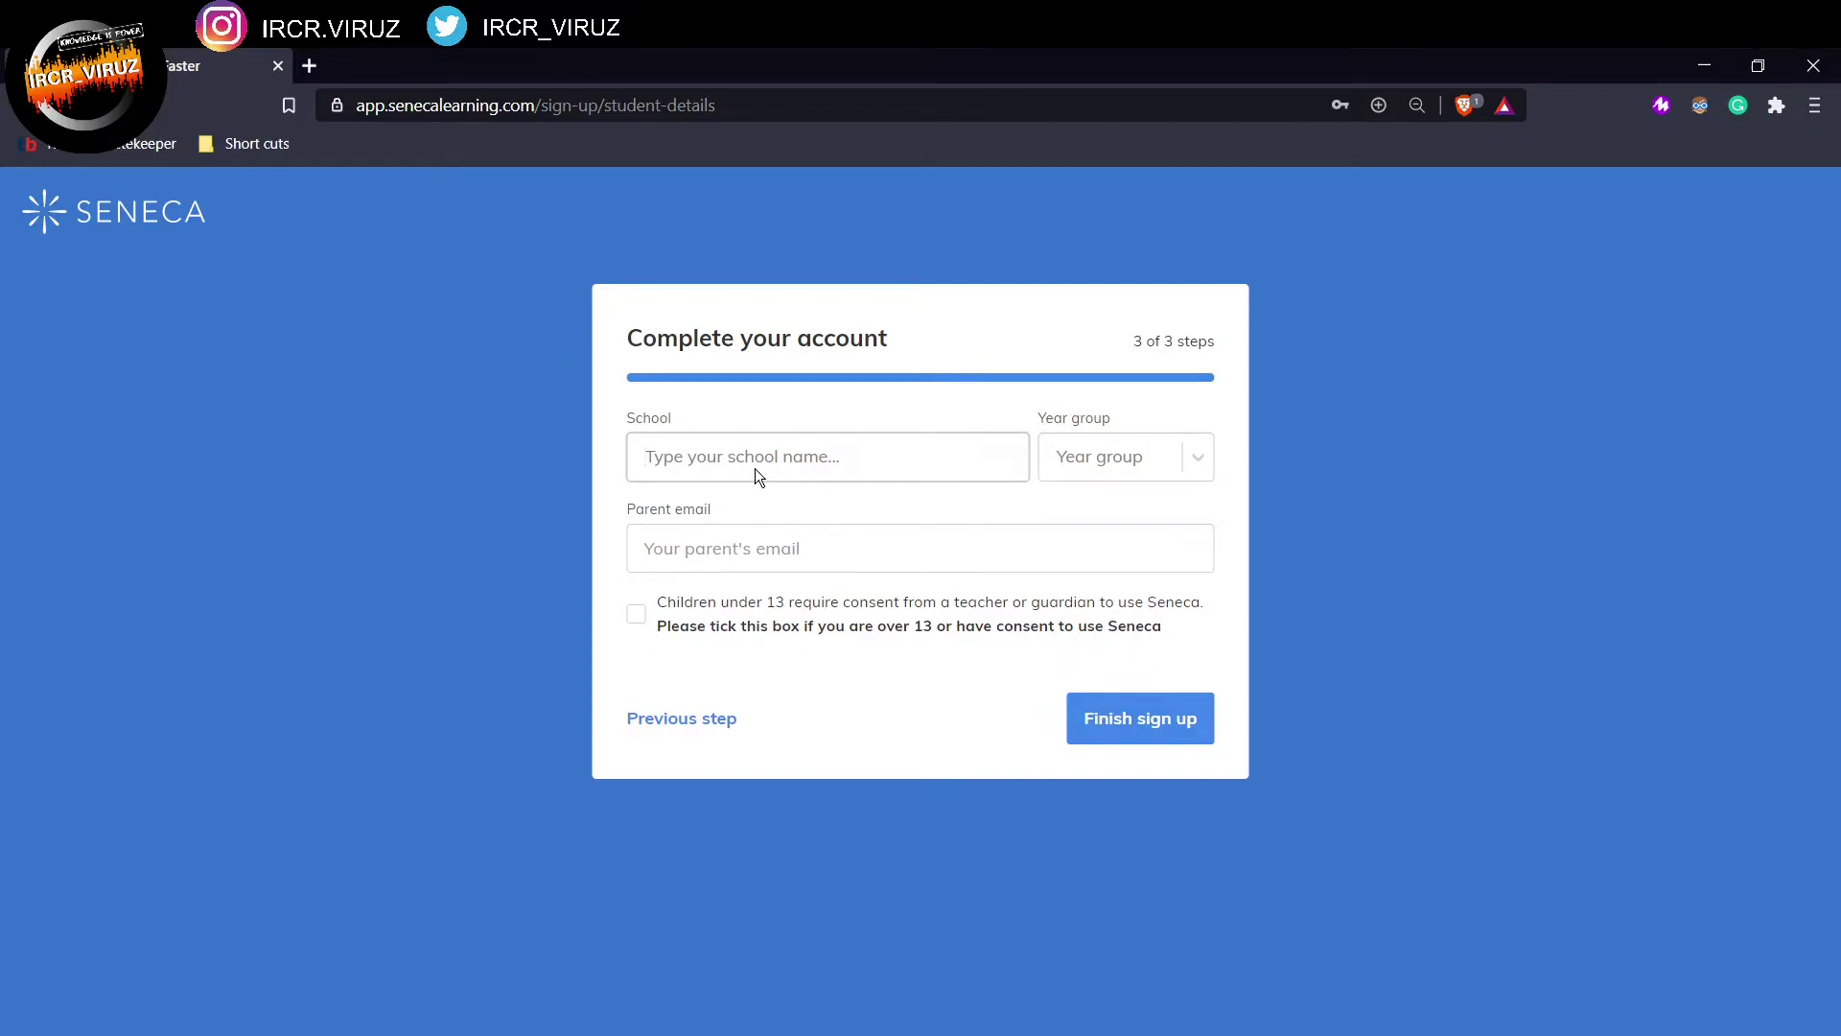
type("gable")
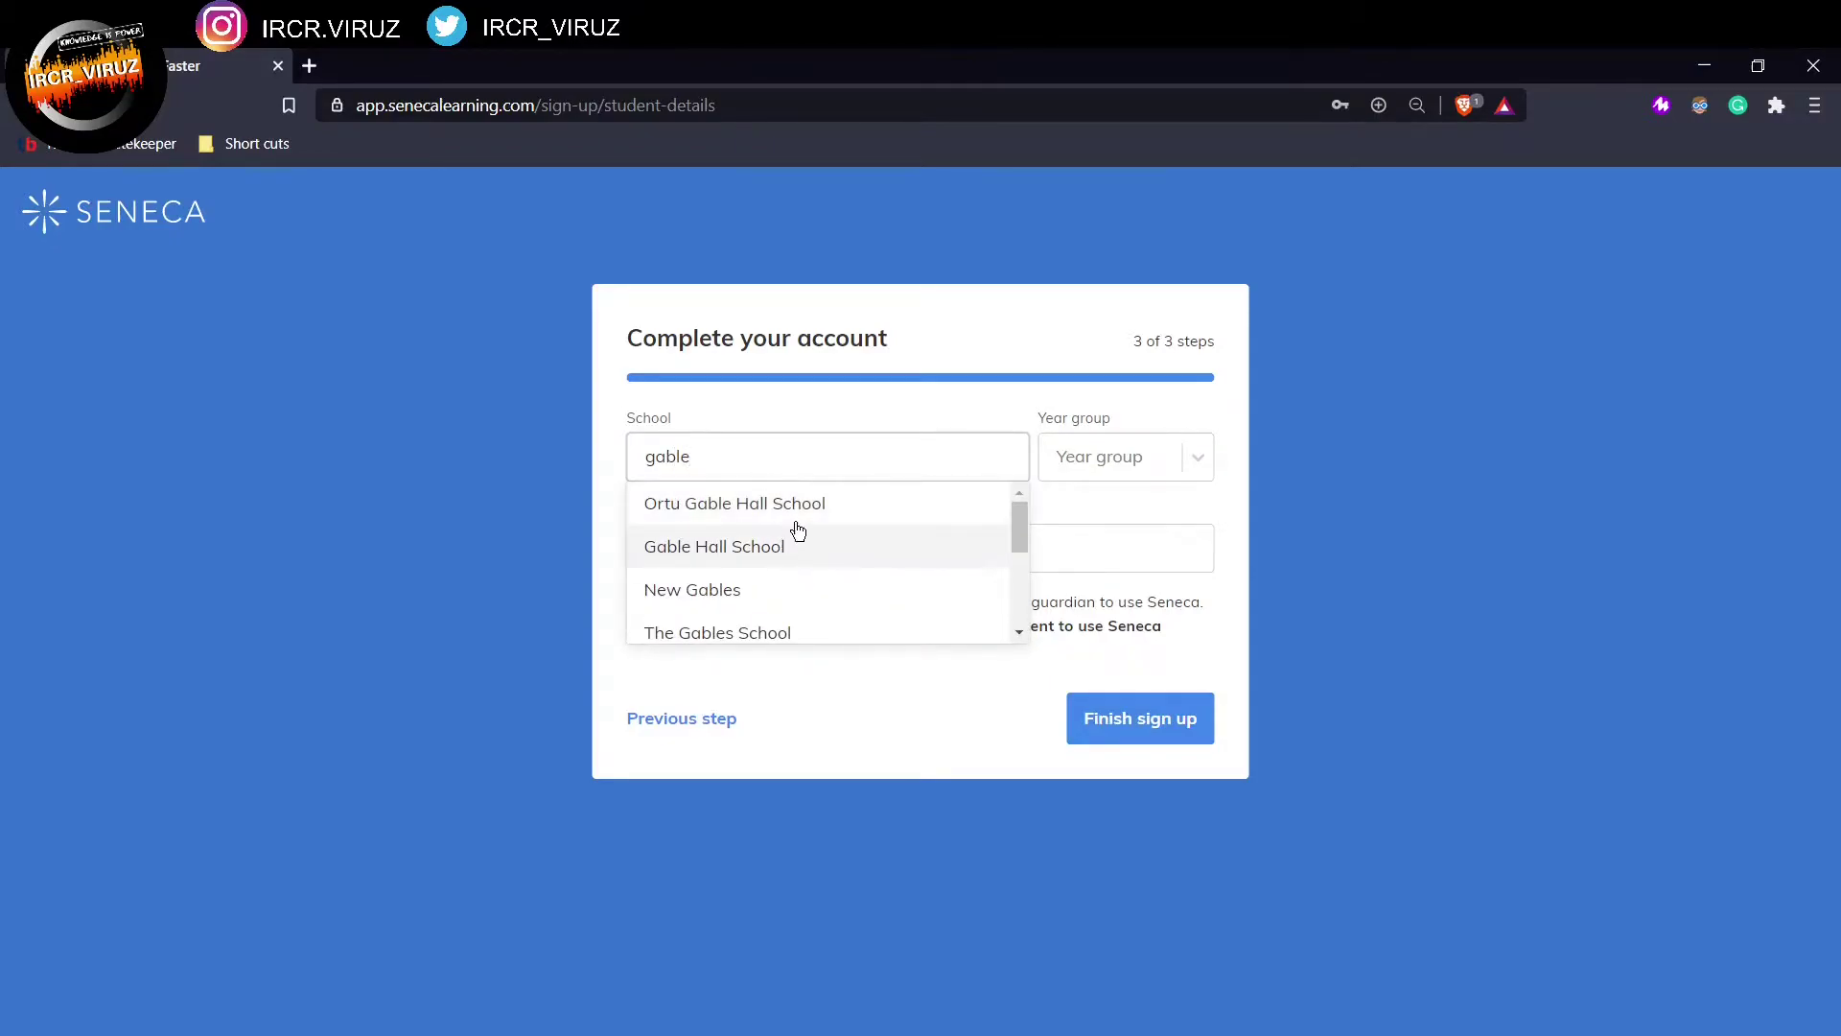
left_click(808, 506)
Step: Choose Year 11, fill in the parent's email from autofill, and tick the consent box
left_click(1102, 459)
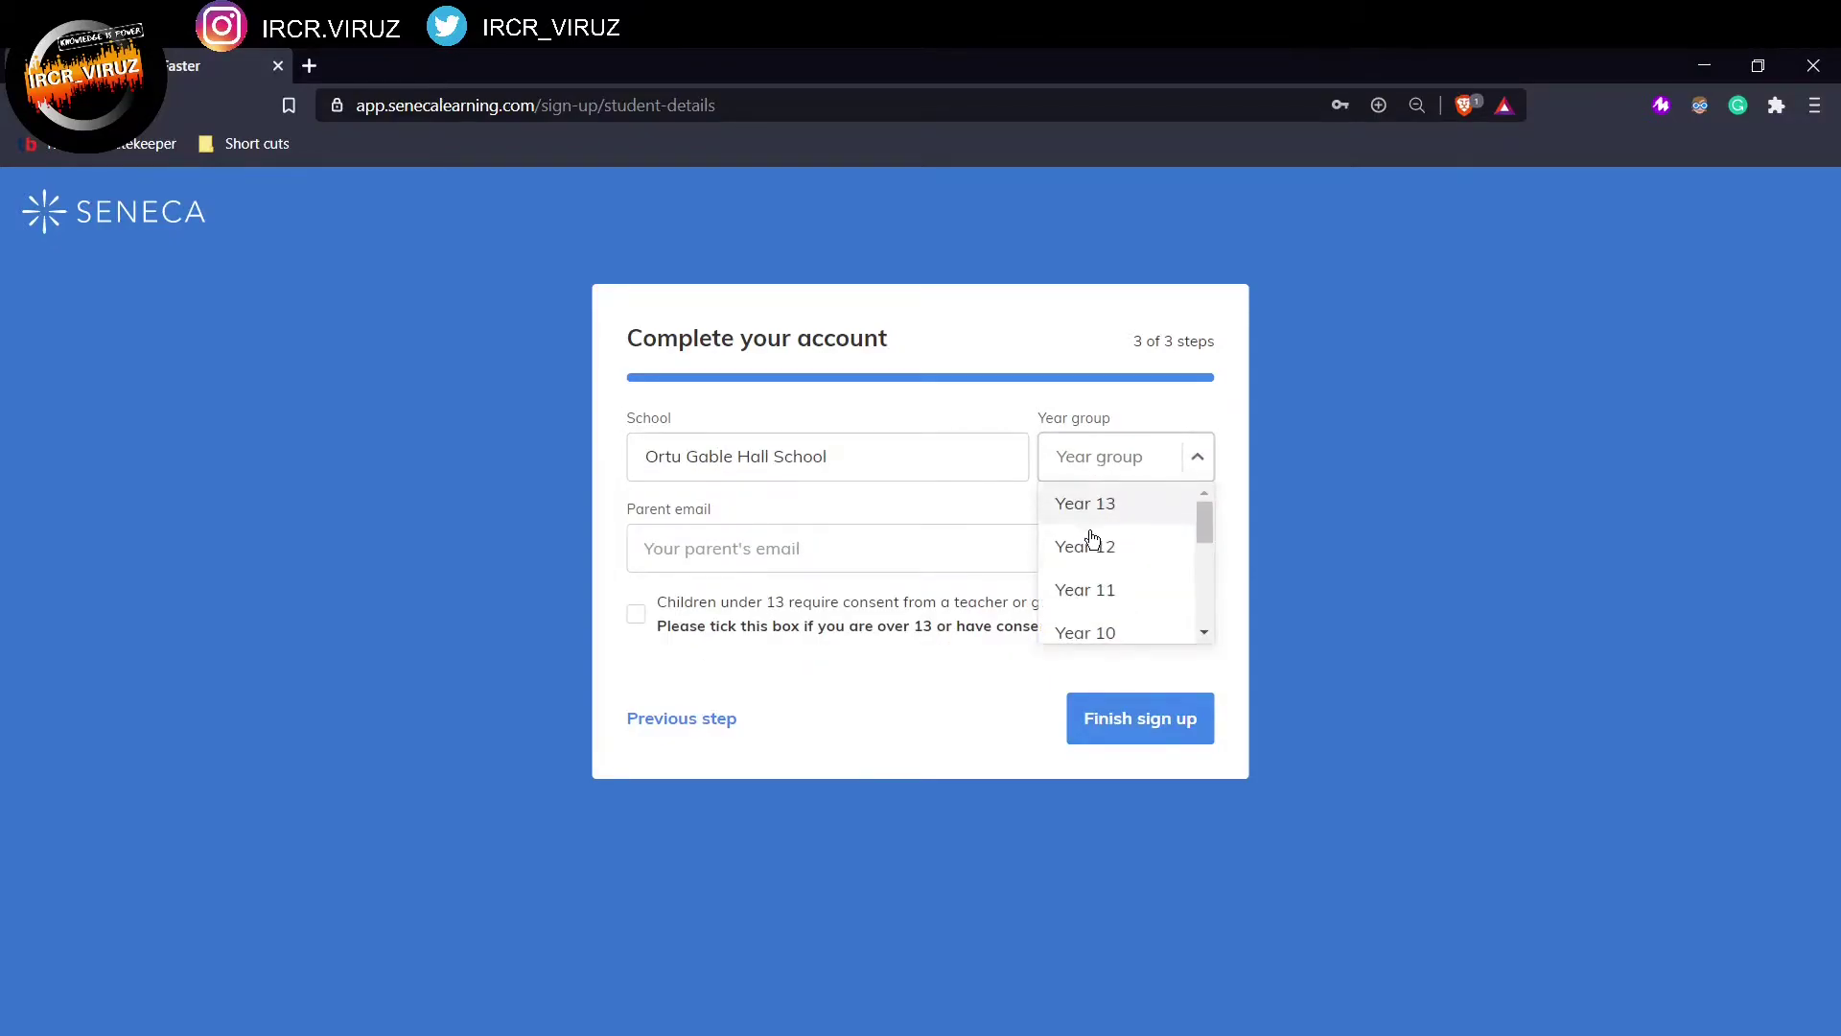
left_click(1089, 614)
left_click(868, 553)
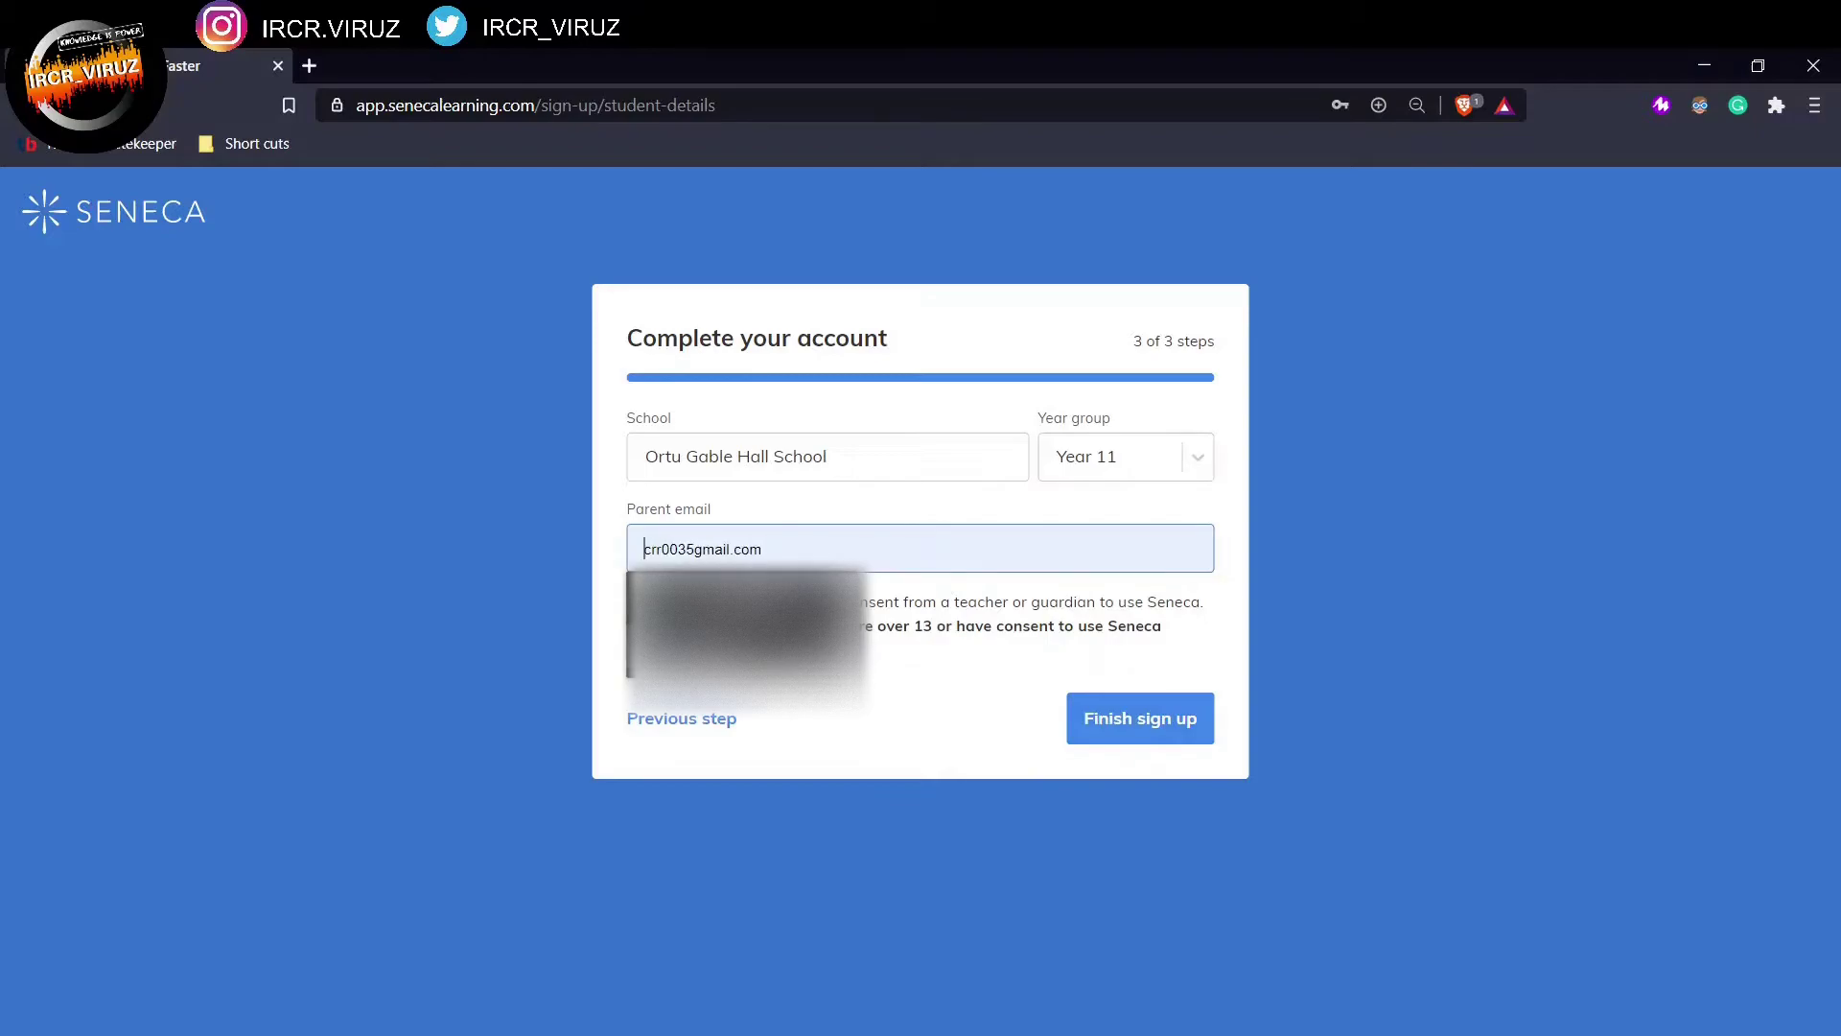
left_click(808, 652)
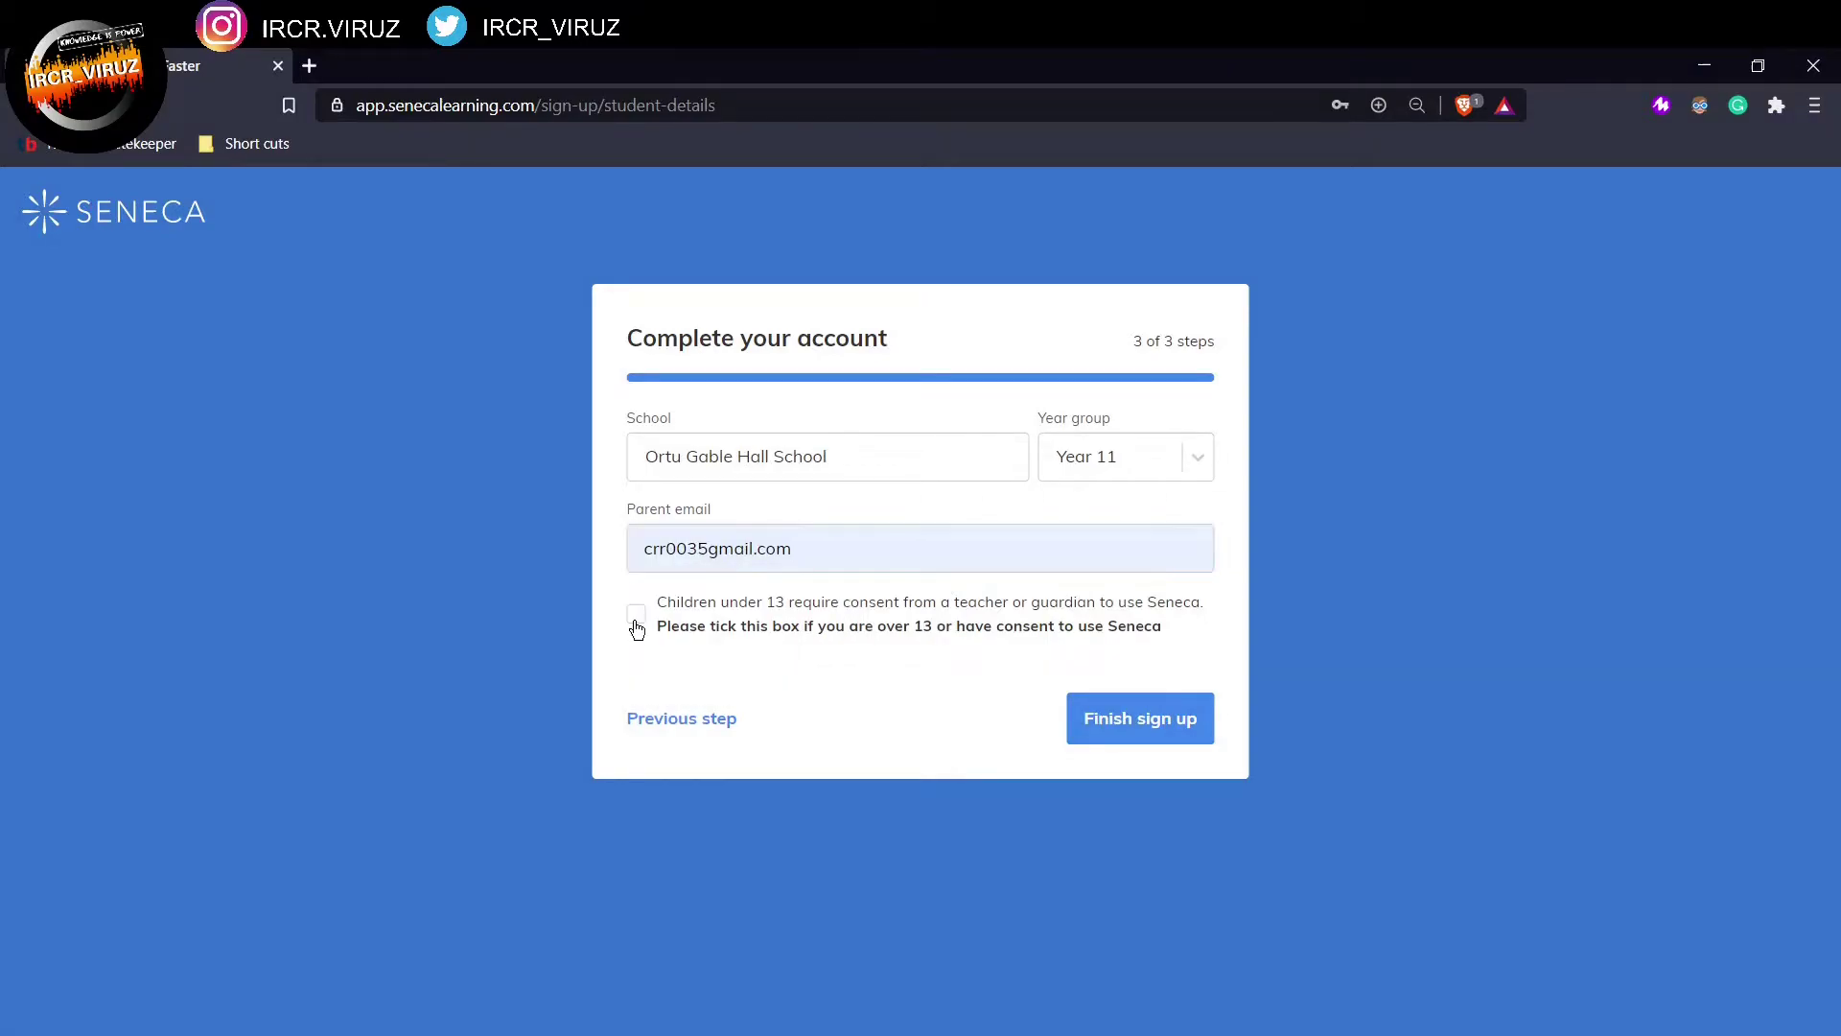
left_click(635, 619)
Step: Finish sign-up, remain a student, and view the empty Classes & assignments page
left_click(1118, 724)
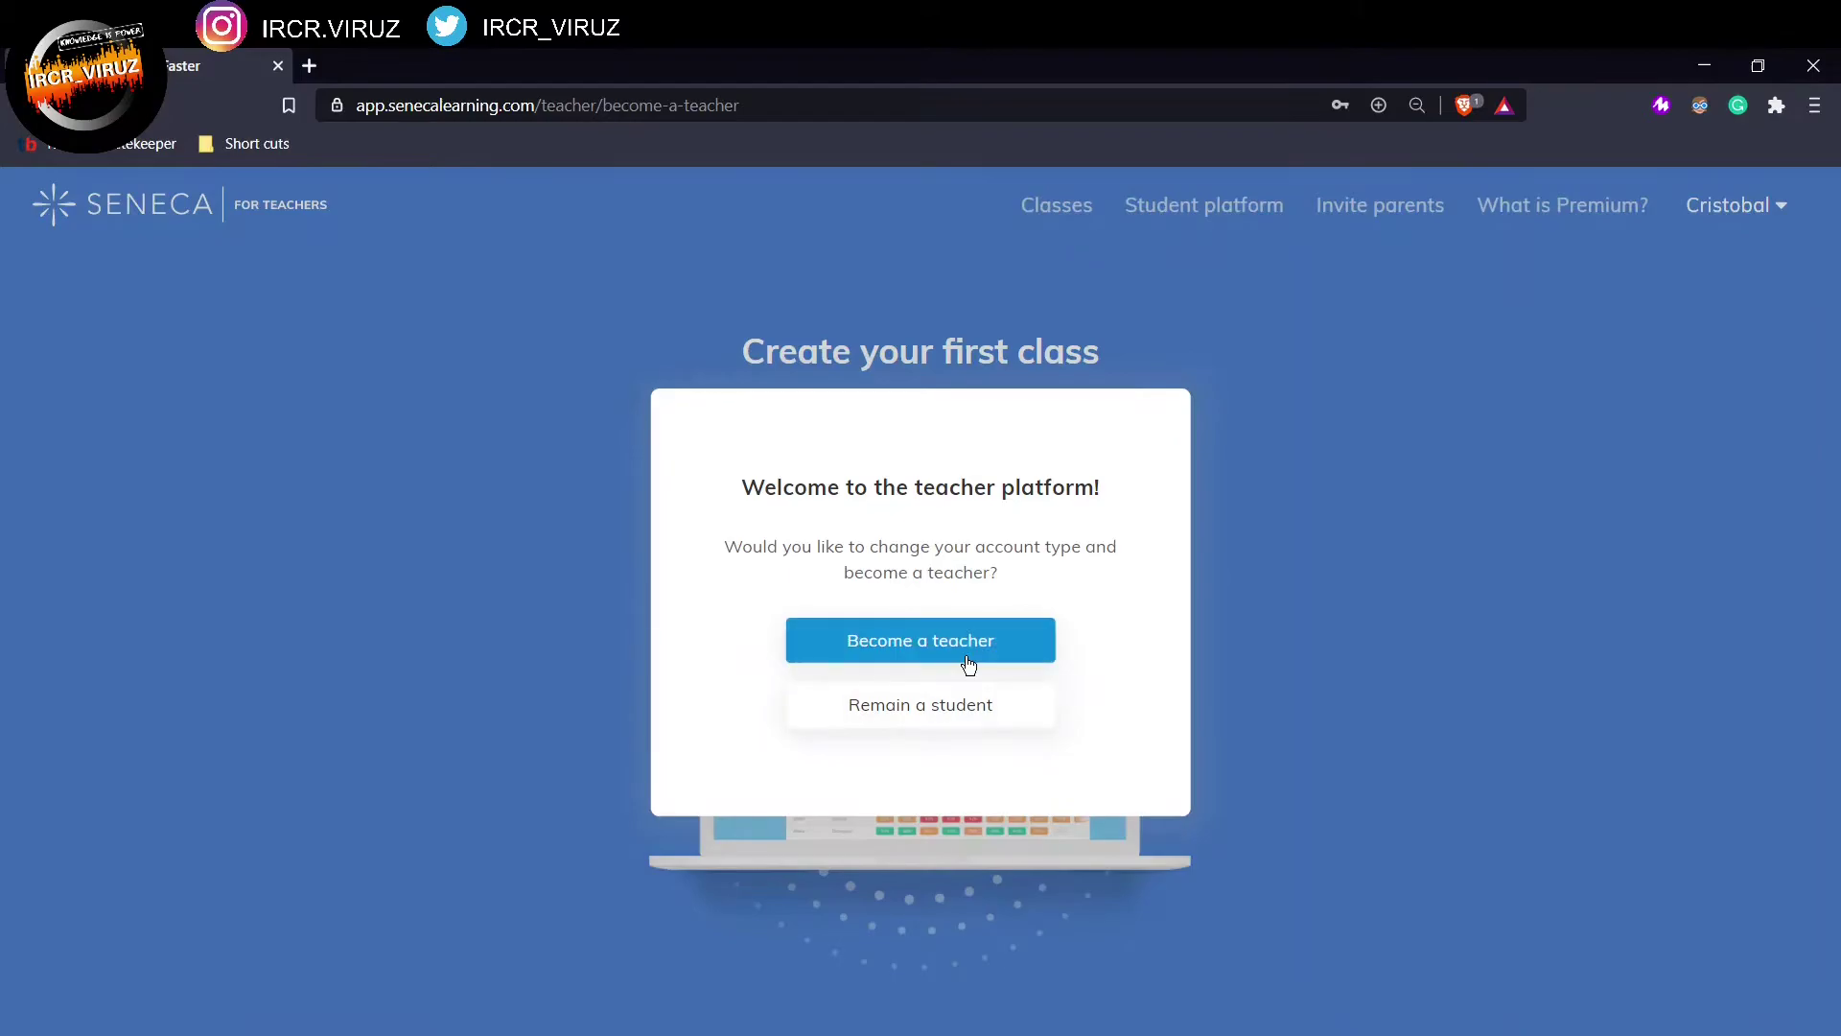
left_click(950, 710)
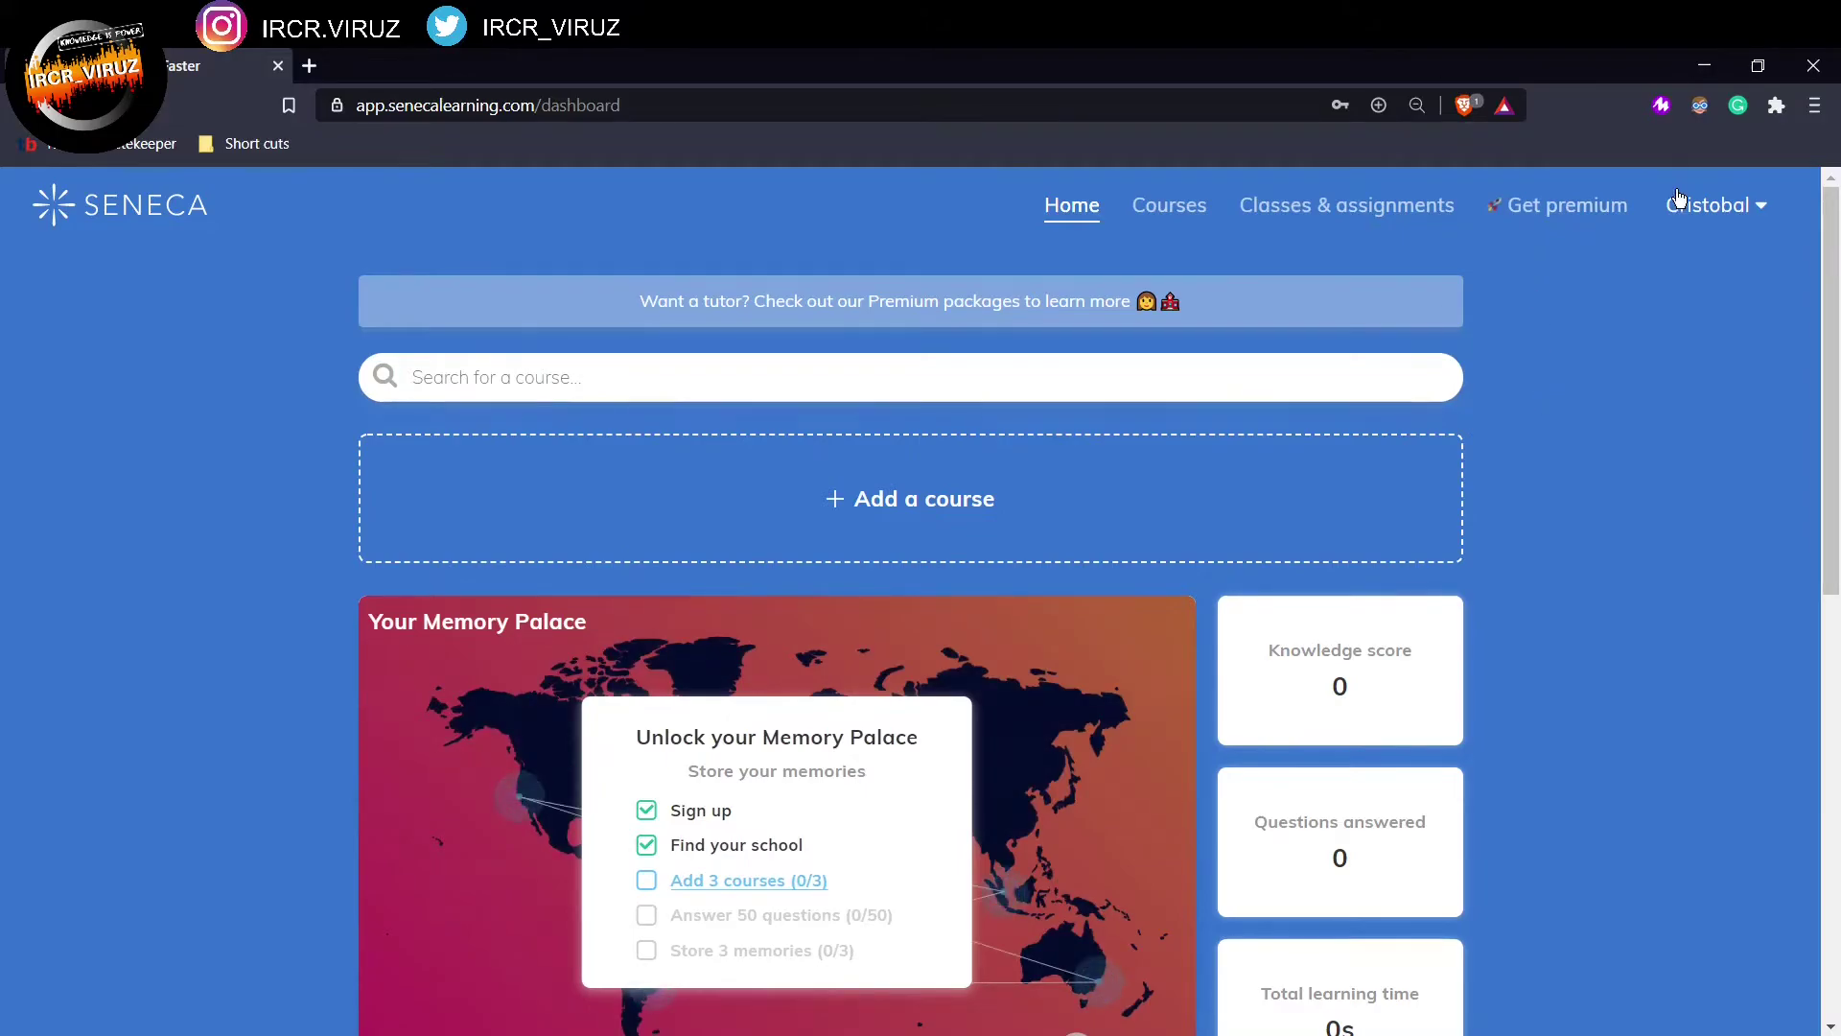
left_click(1338, 215)
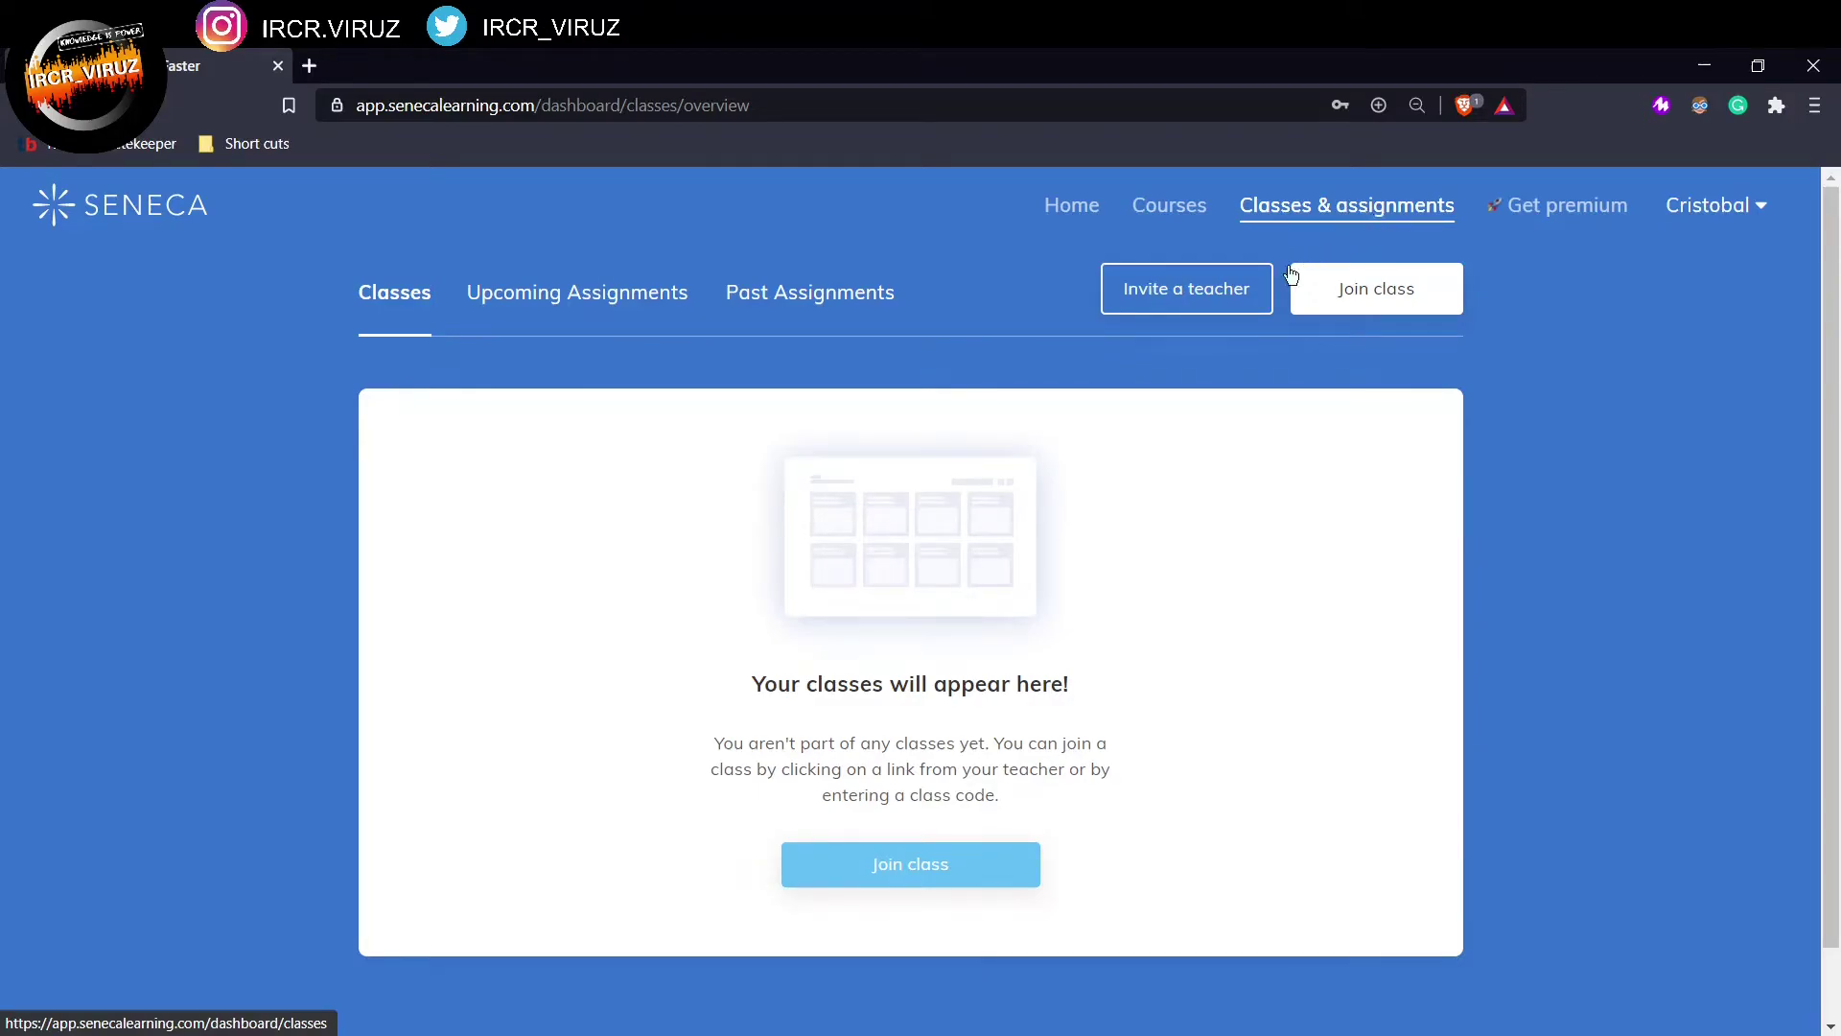
Step: Join Test Classroom by pasting the saved class code into the Join class form
left_click(897, 878)
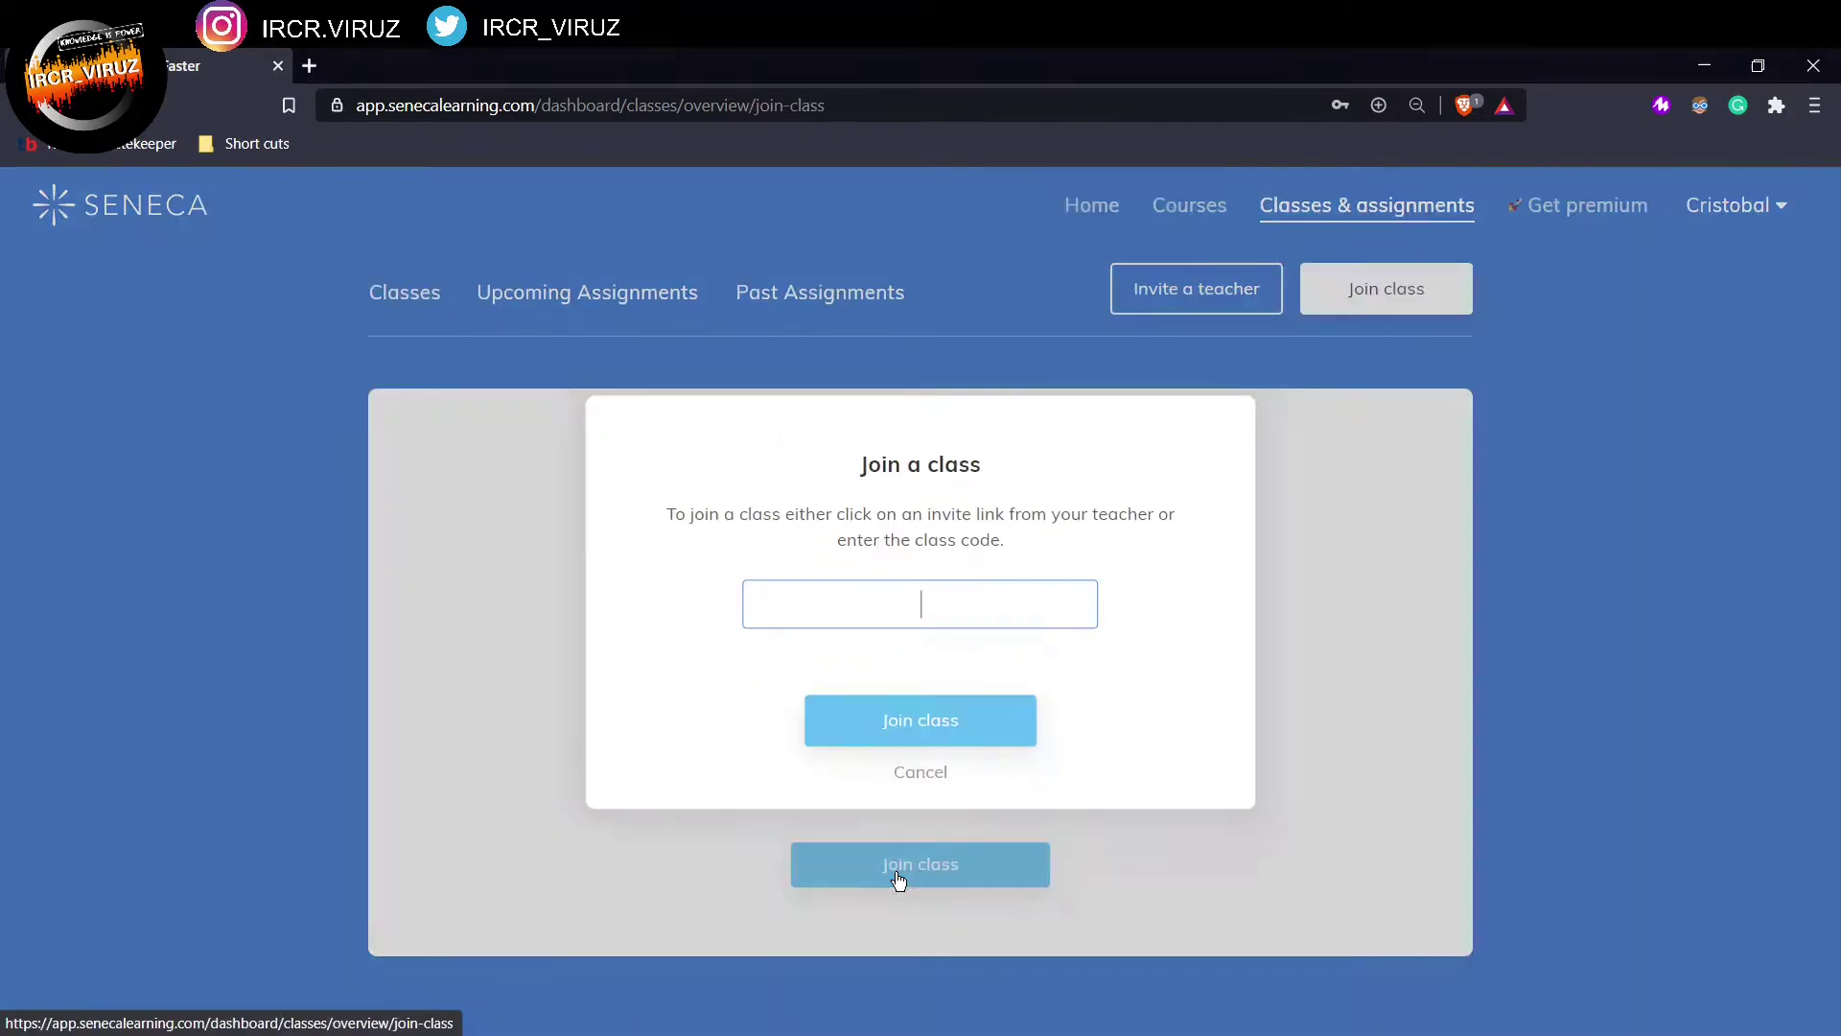
left_click(928, 598)
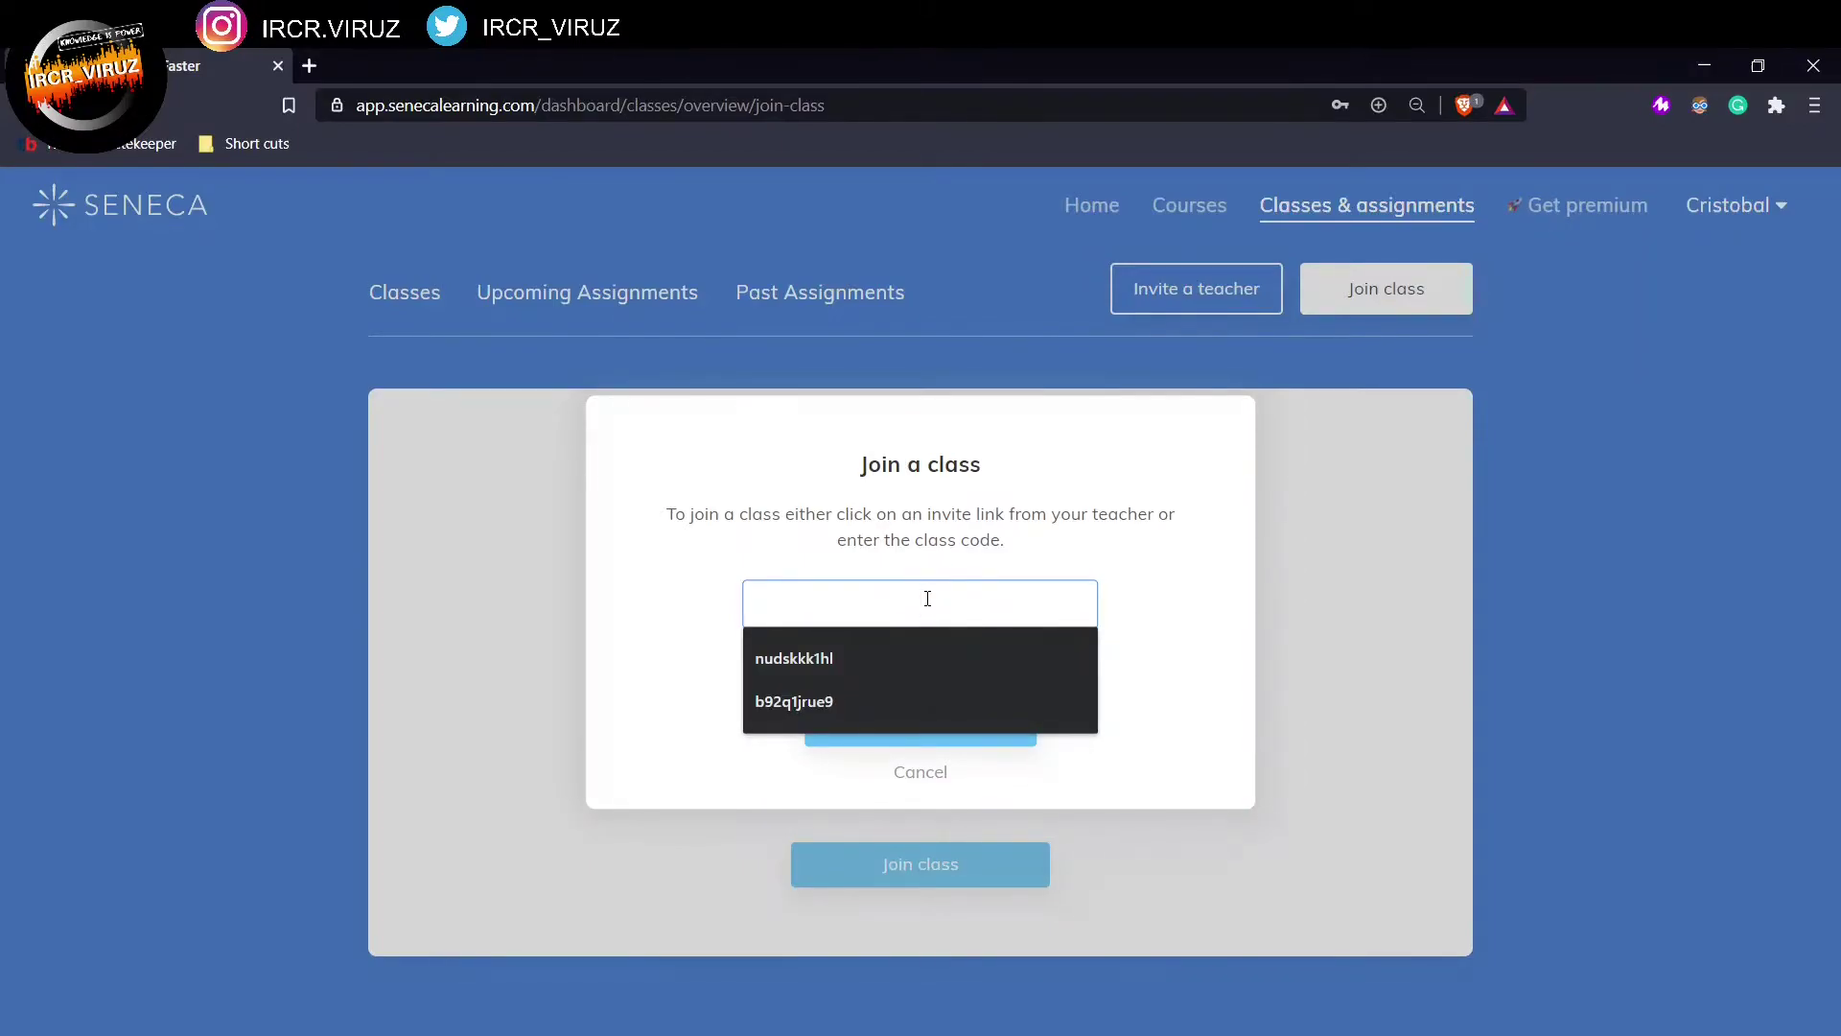
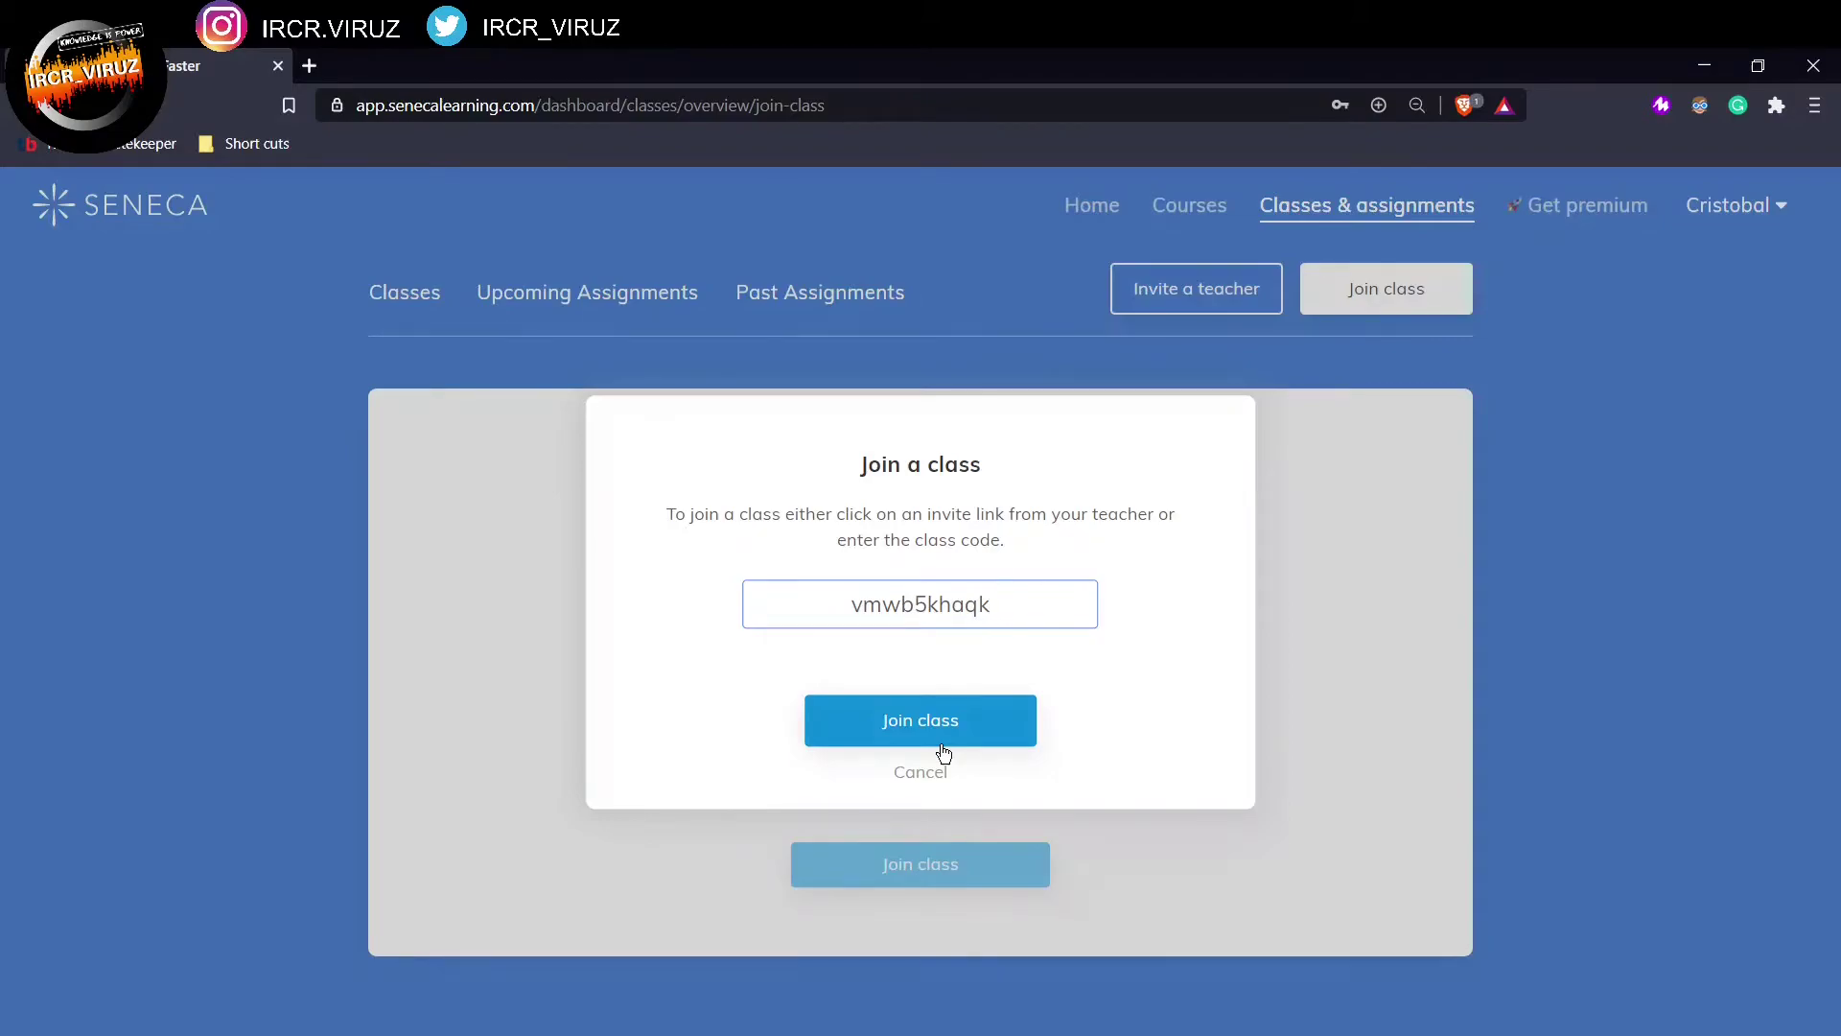
left_click(946, 735)
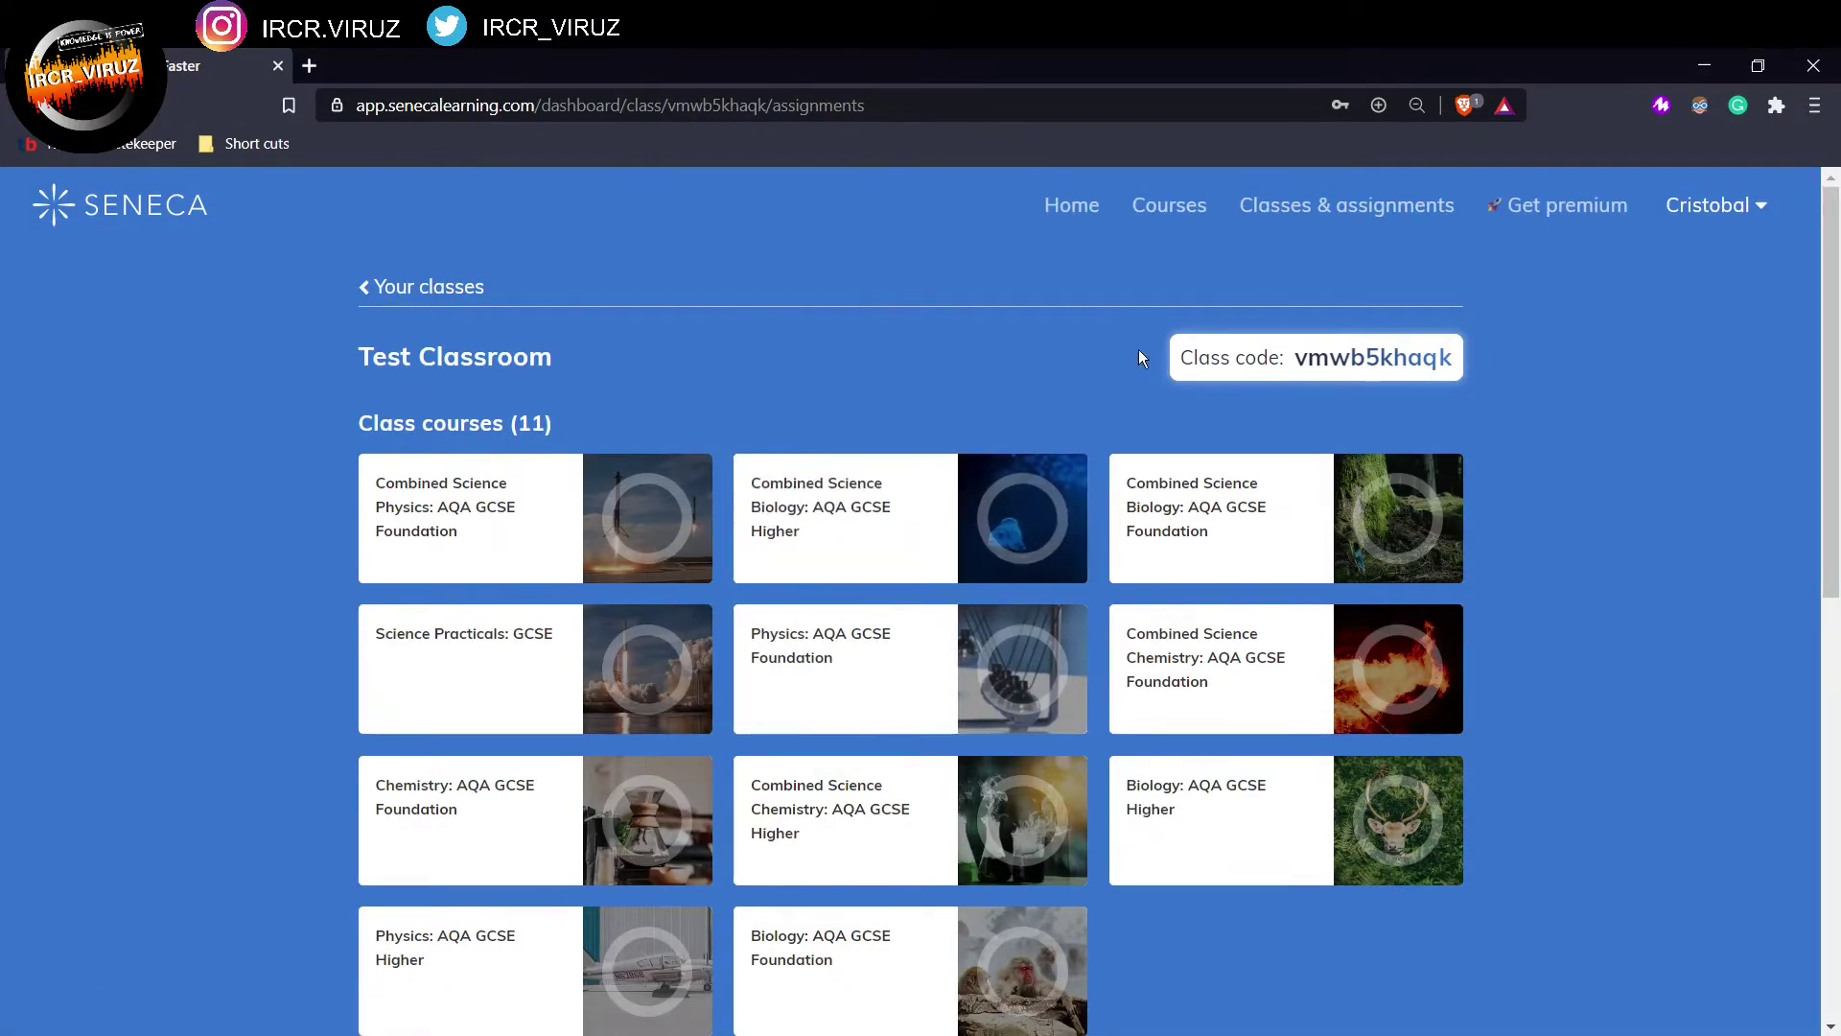
left_click(1350, 215)
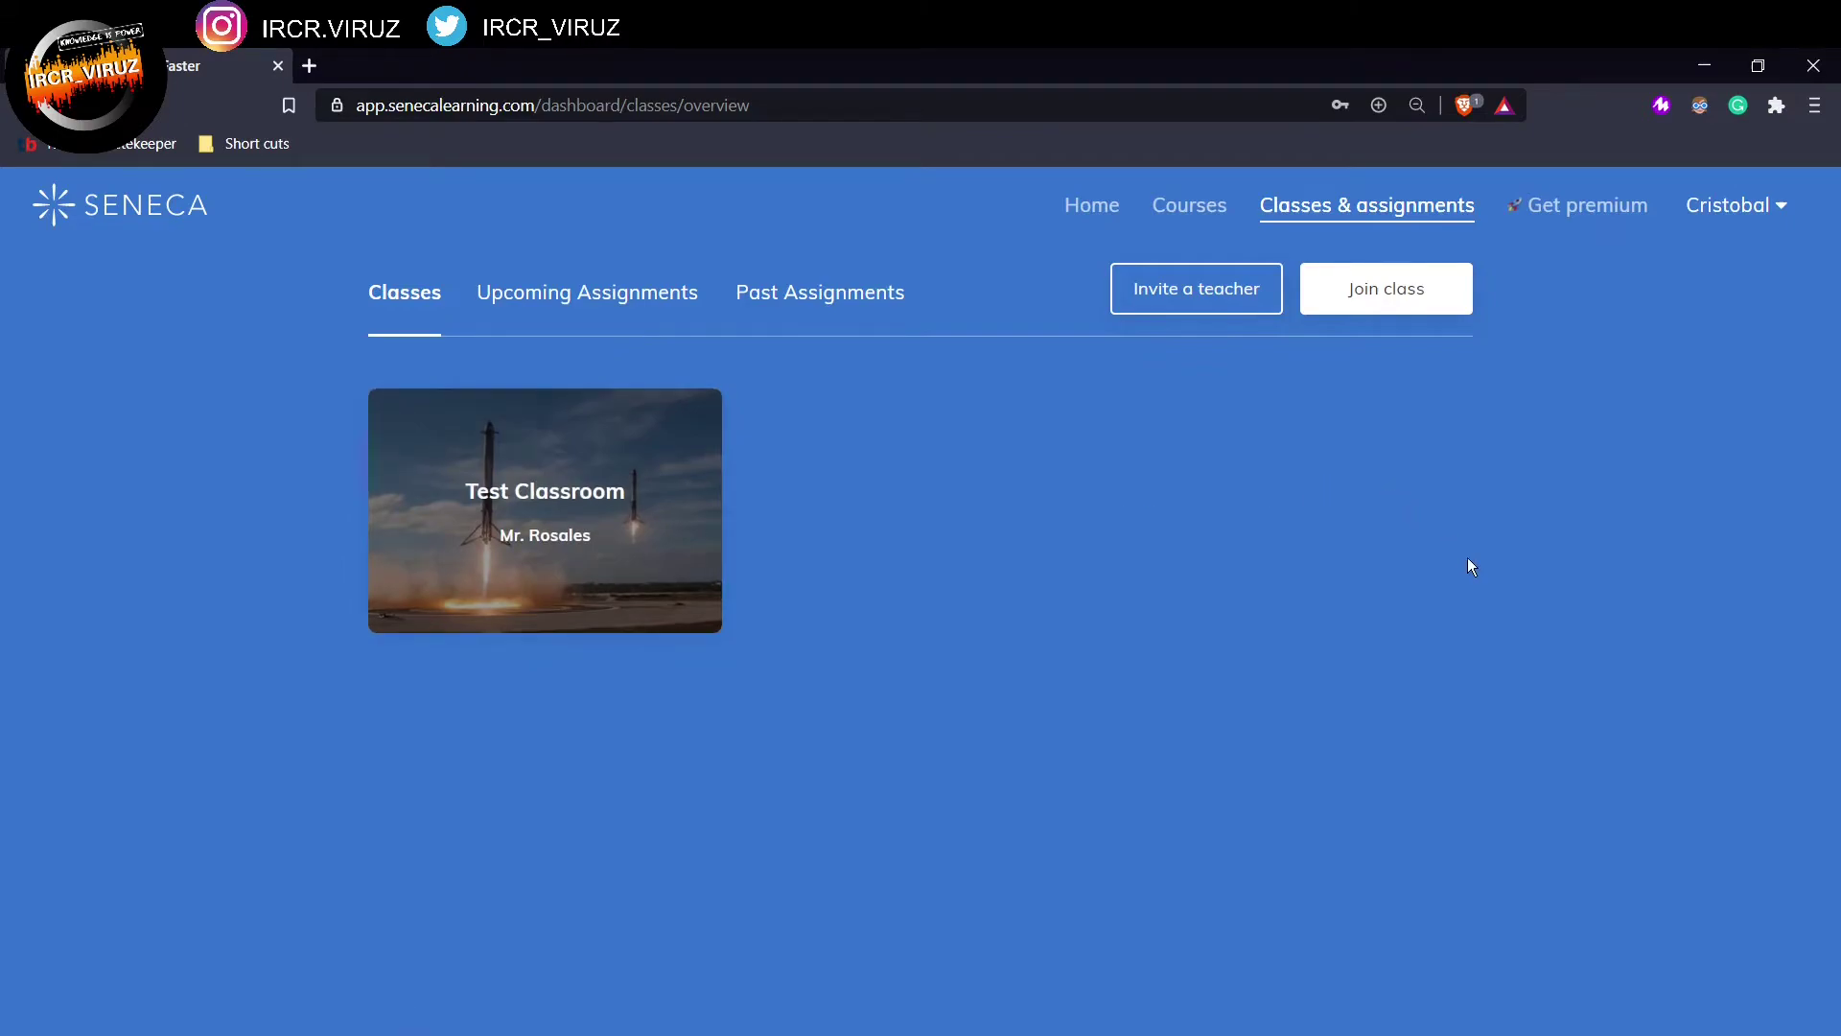
left_click(579, 546)
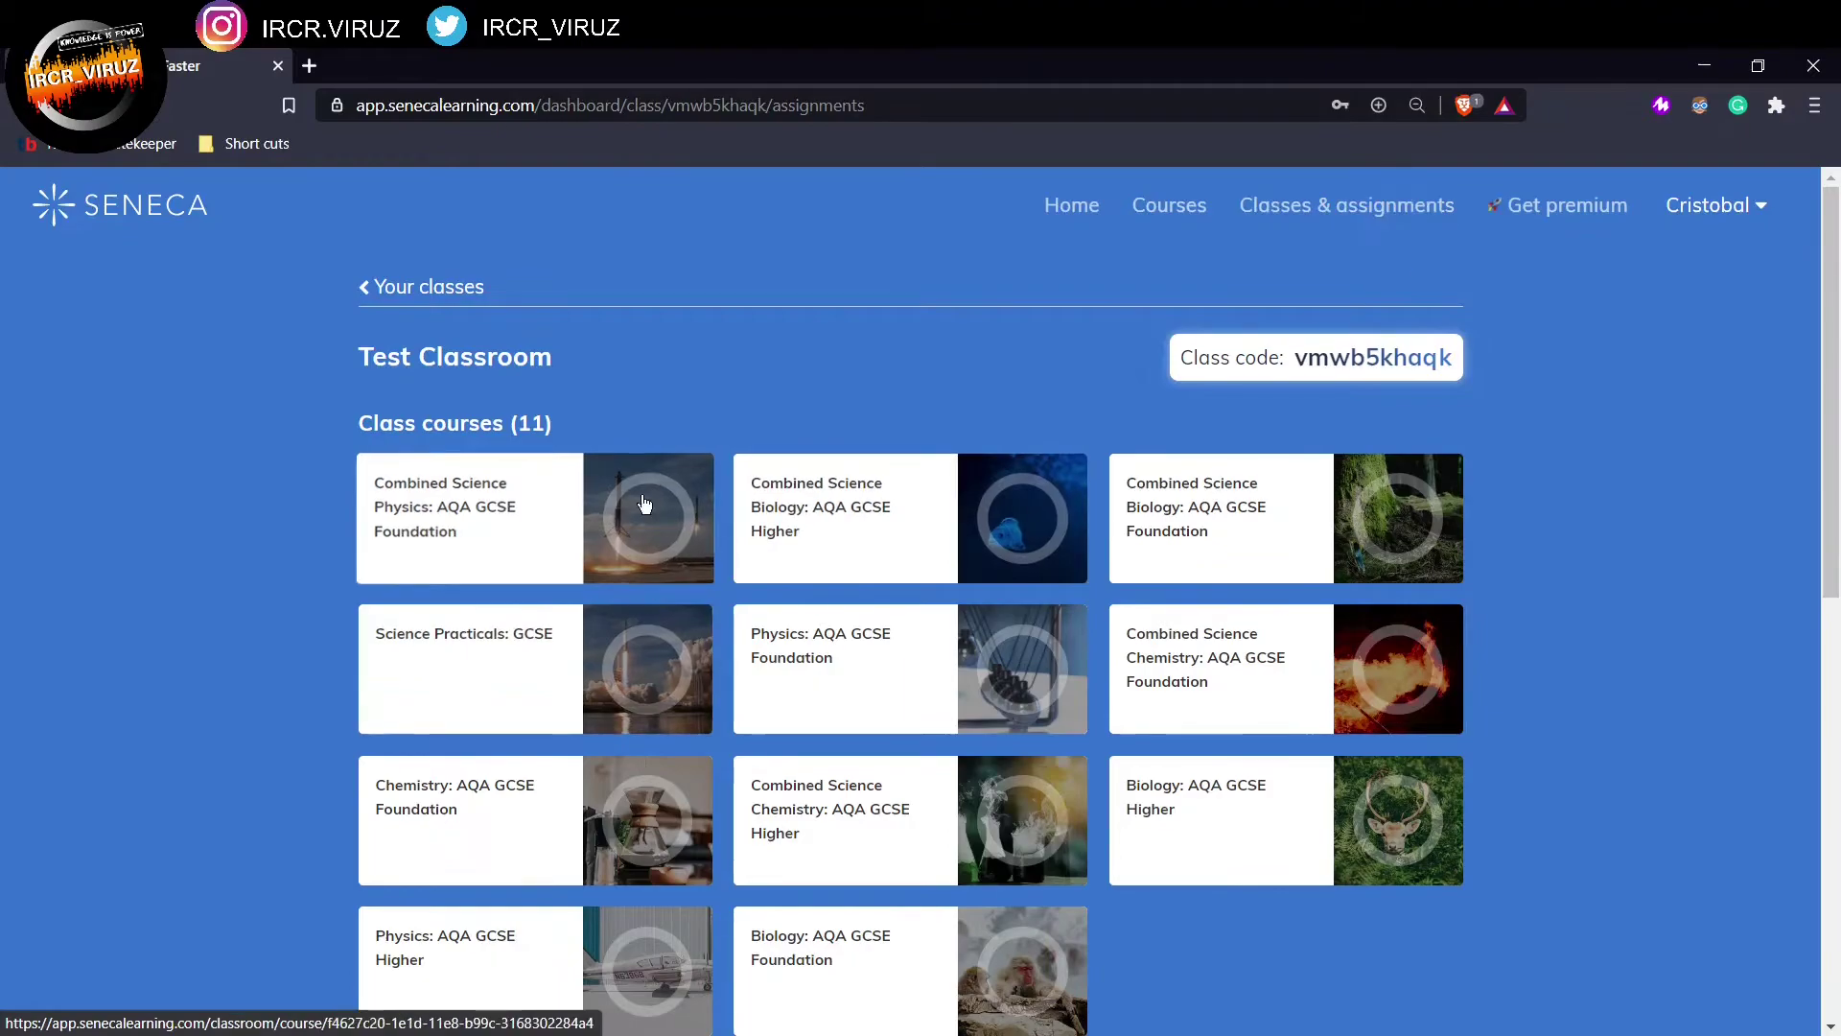
scroll(664, 815, "down", 5)
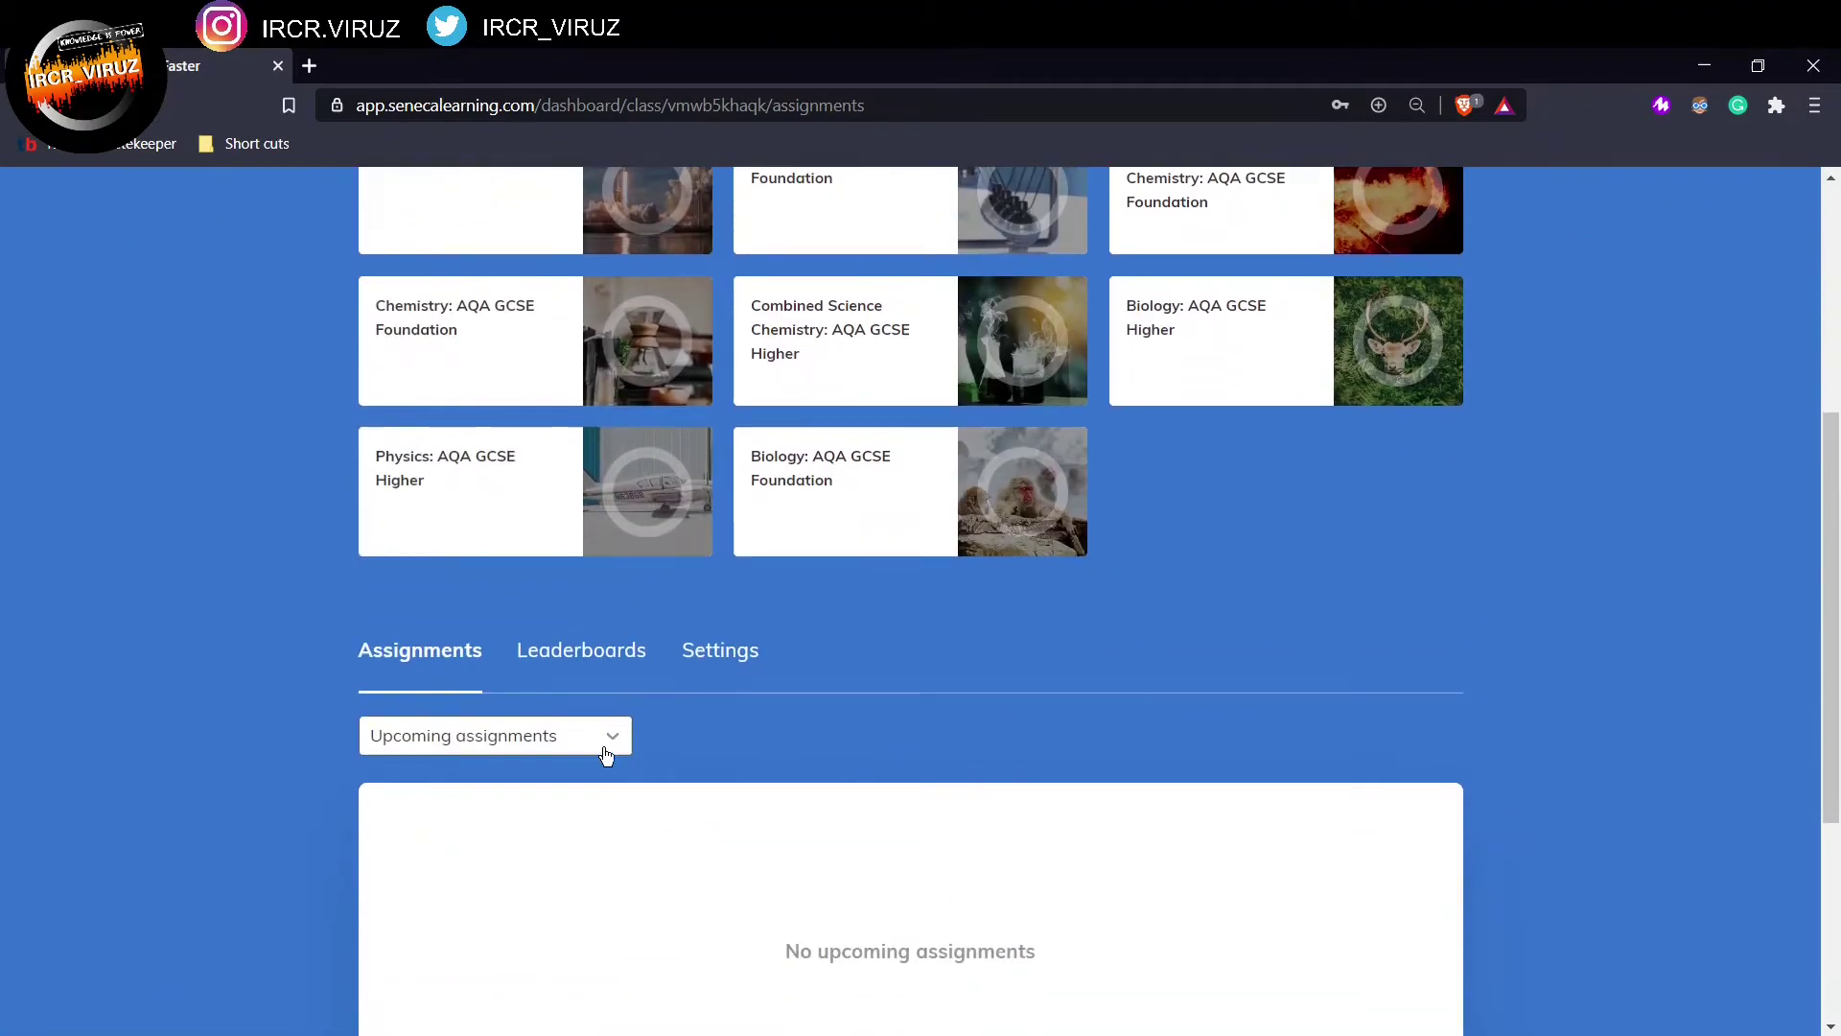
scroll(614, 671, "down", 4)
scroll(600, 480, "up", 2)
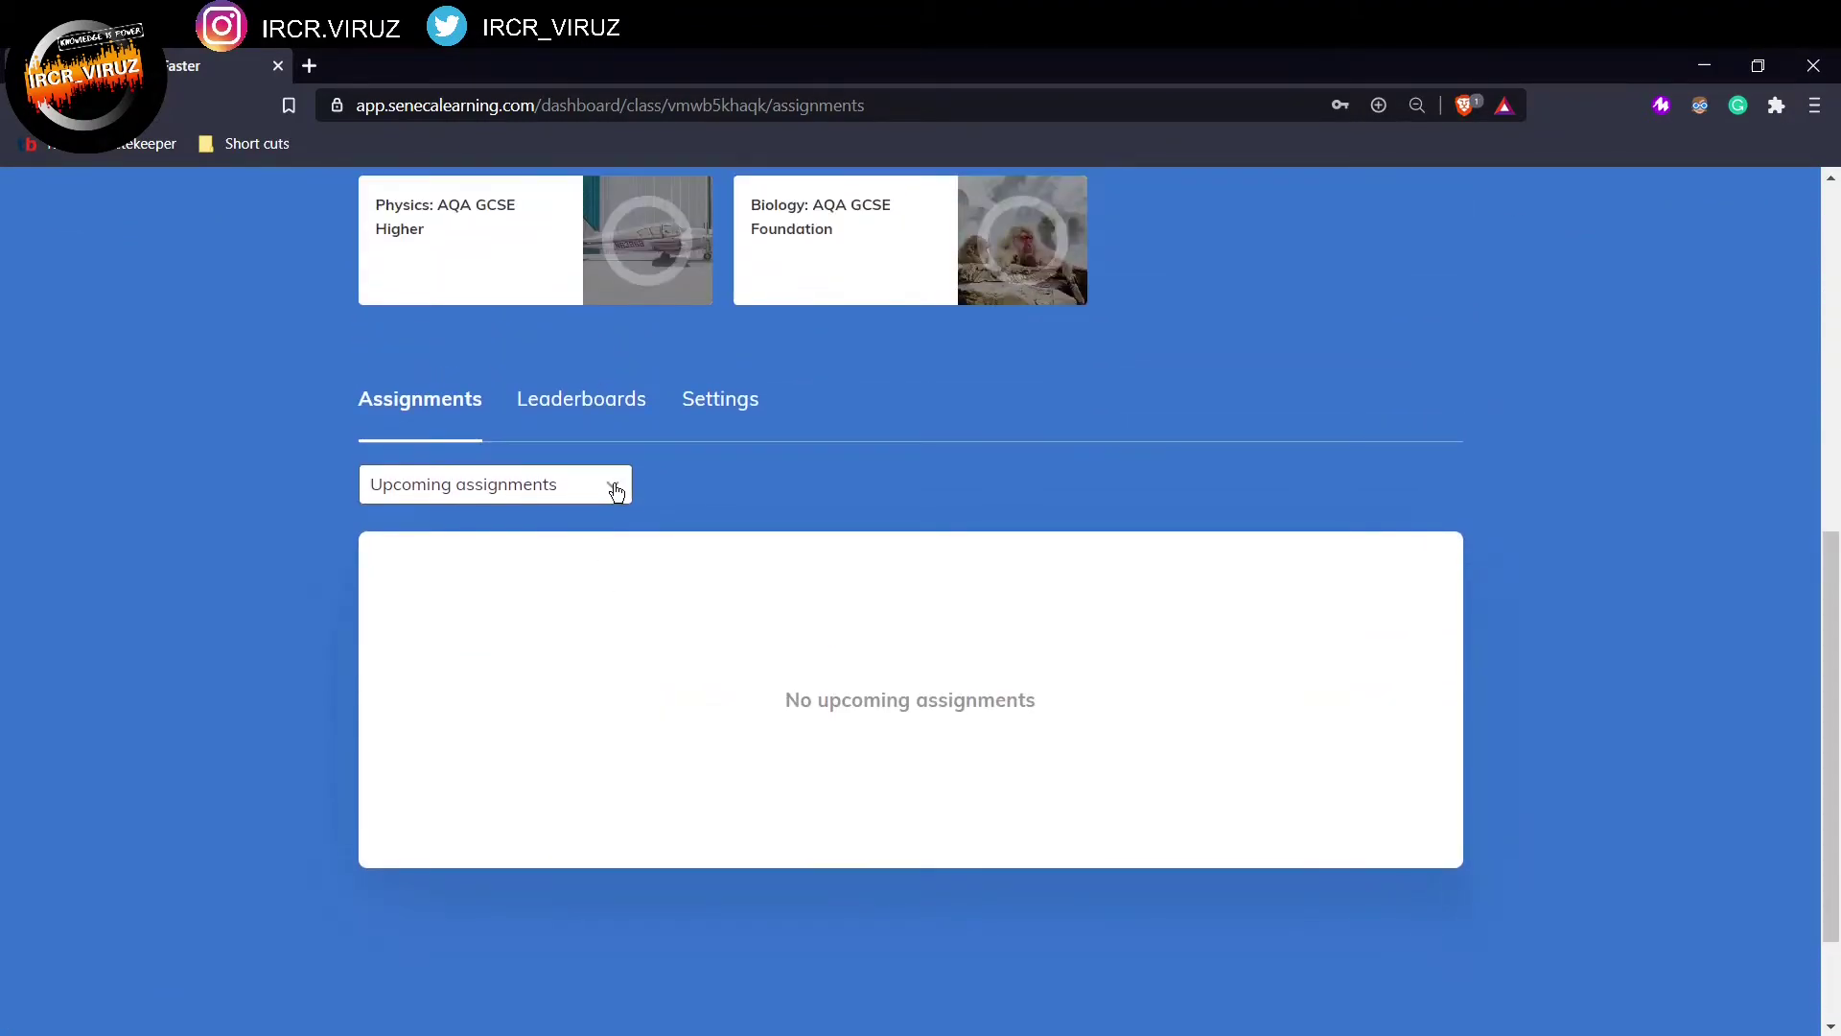
left_click(611, 485)
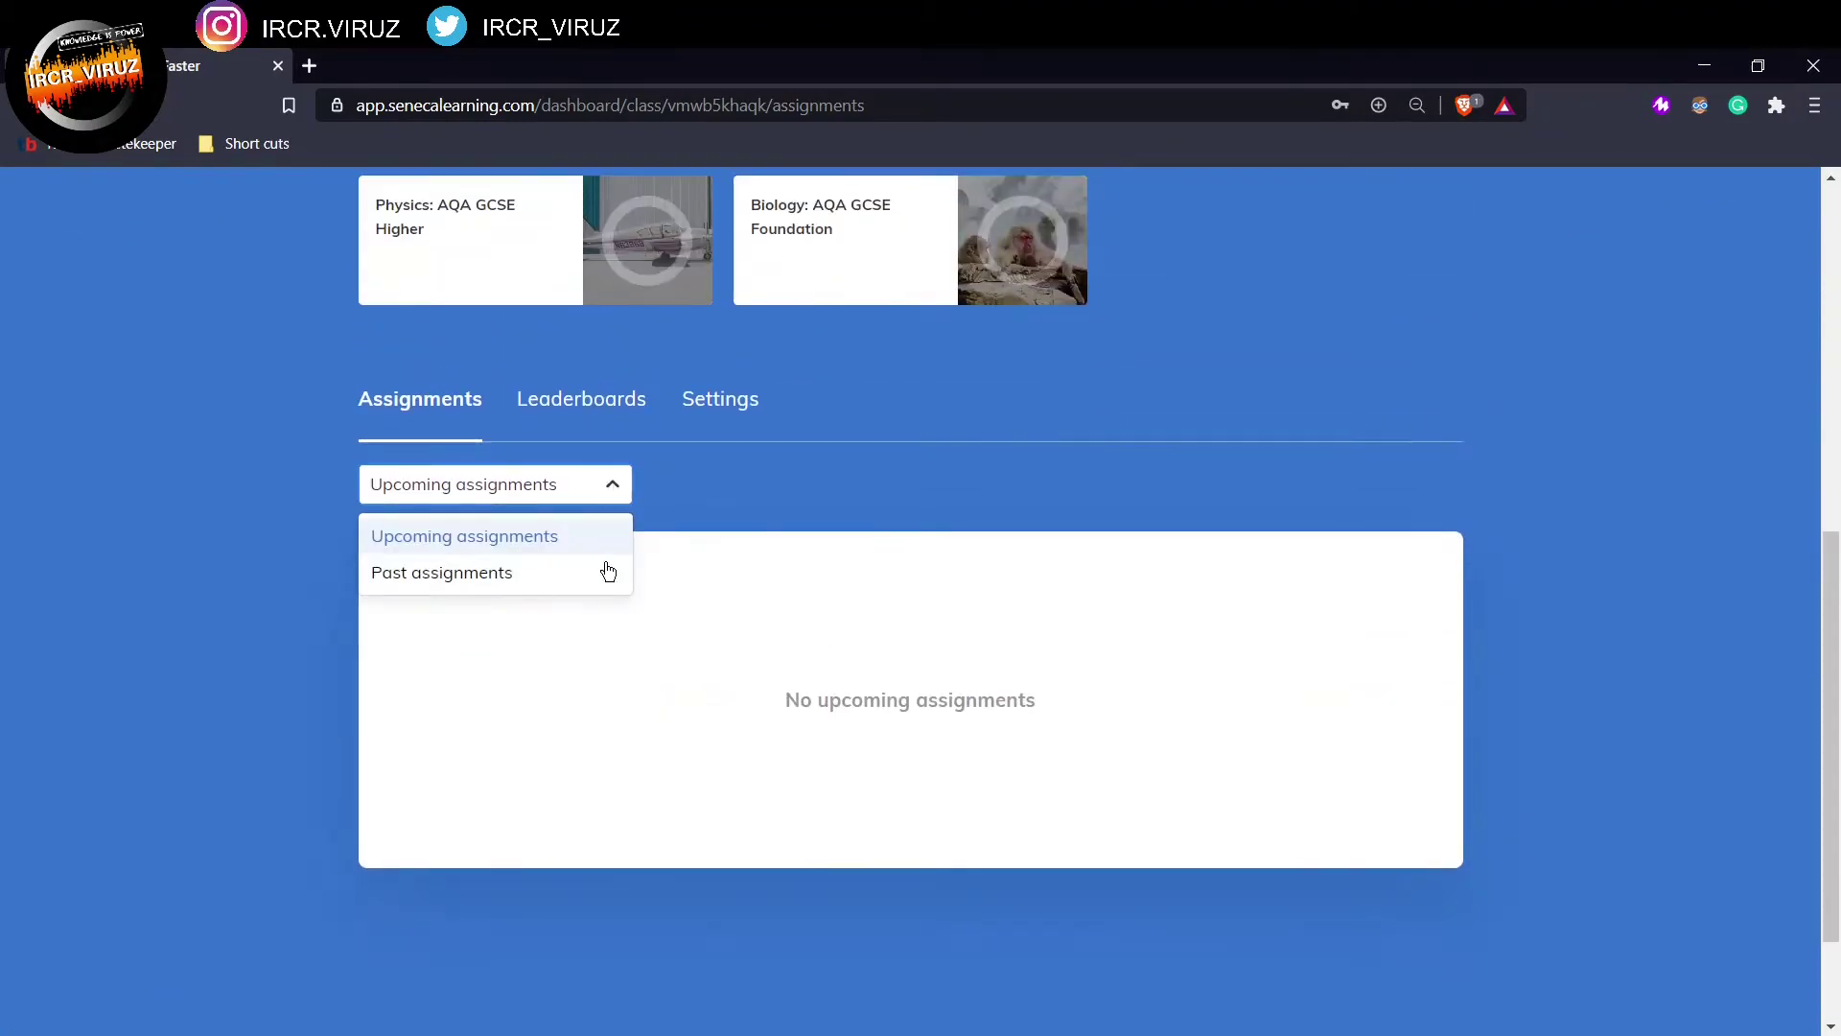
left_click(542, 575)
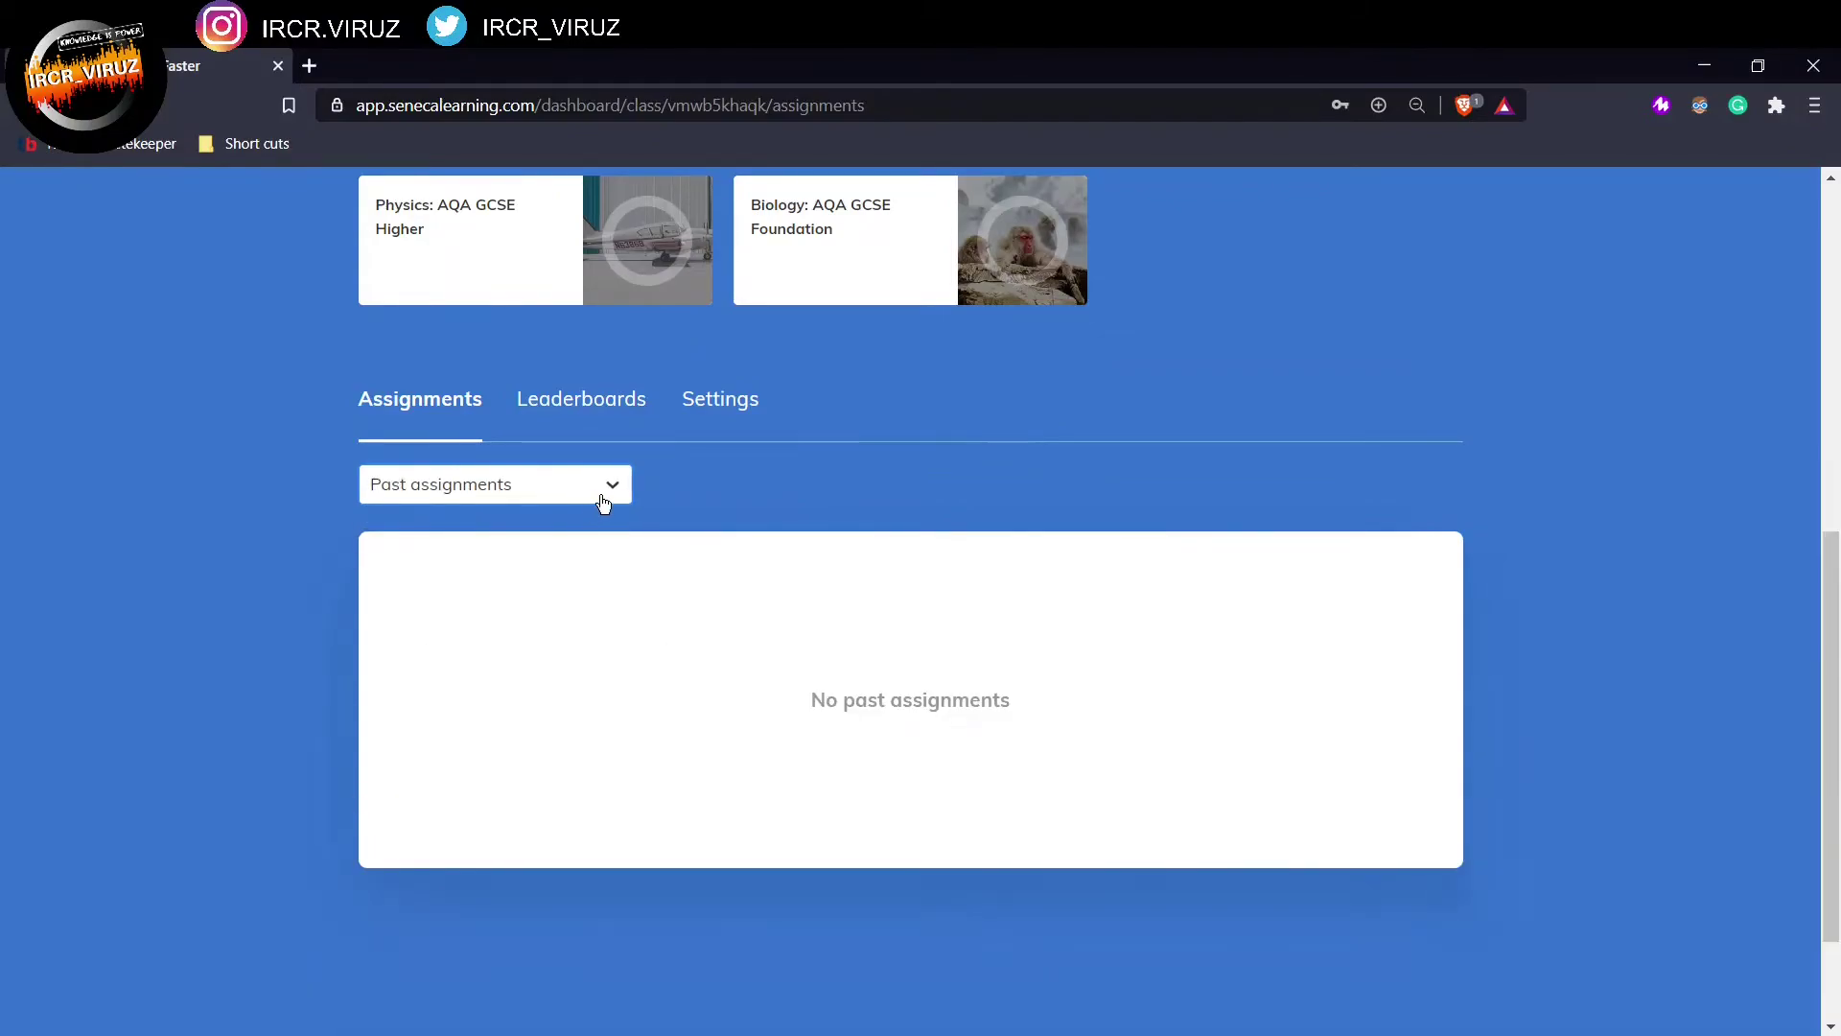
left_click(615, 485)
left_click(566, 533)
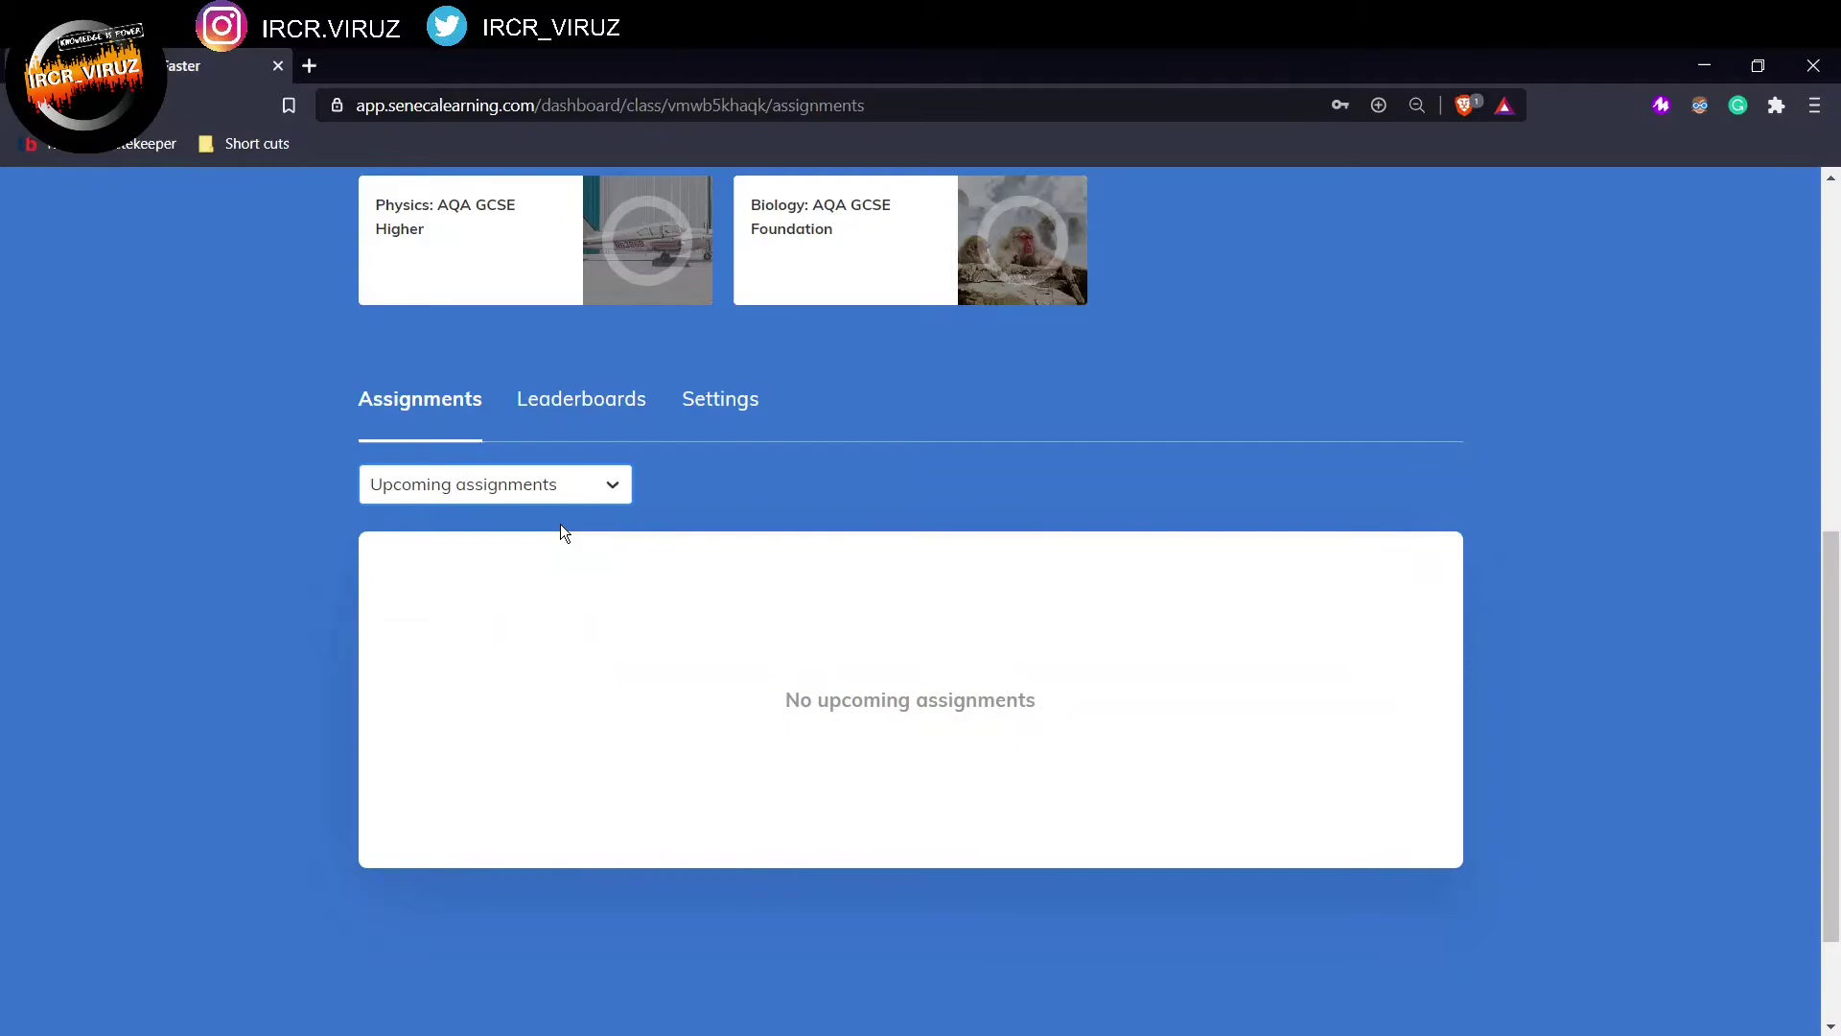
left_click(570, 422)
left_click(744, 407)
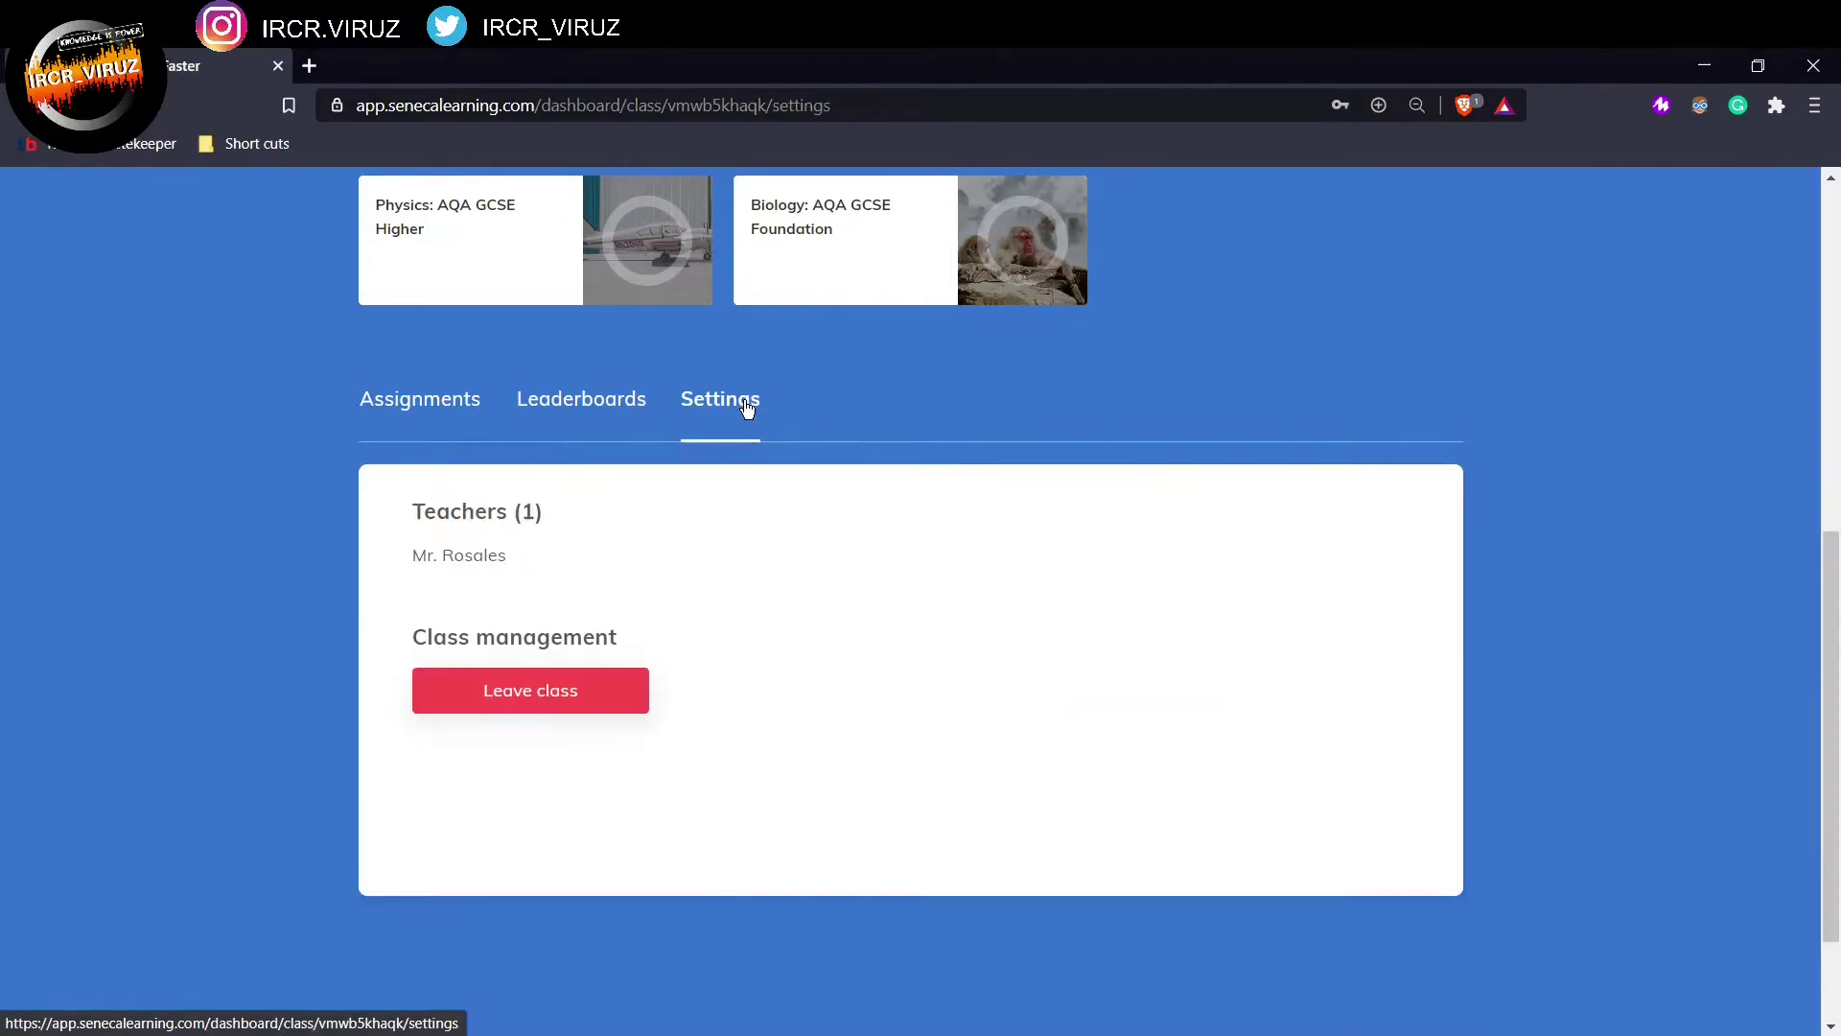
left_click(457, 412)
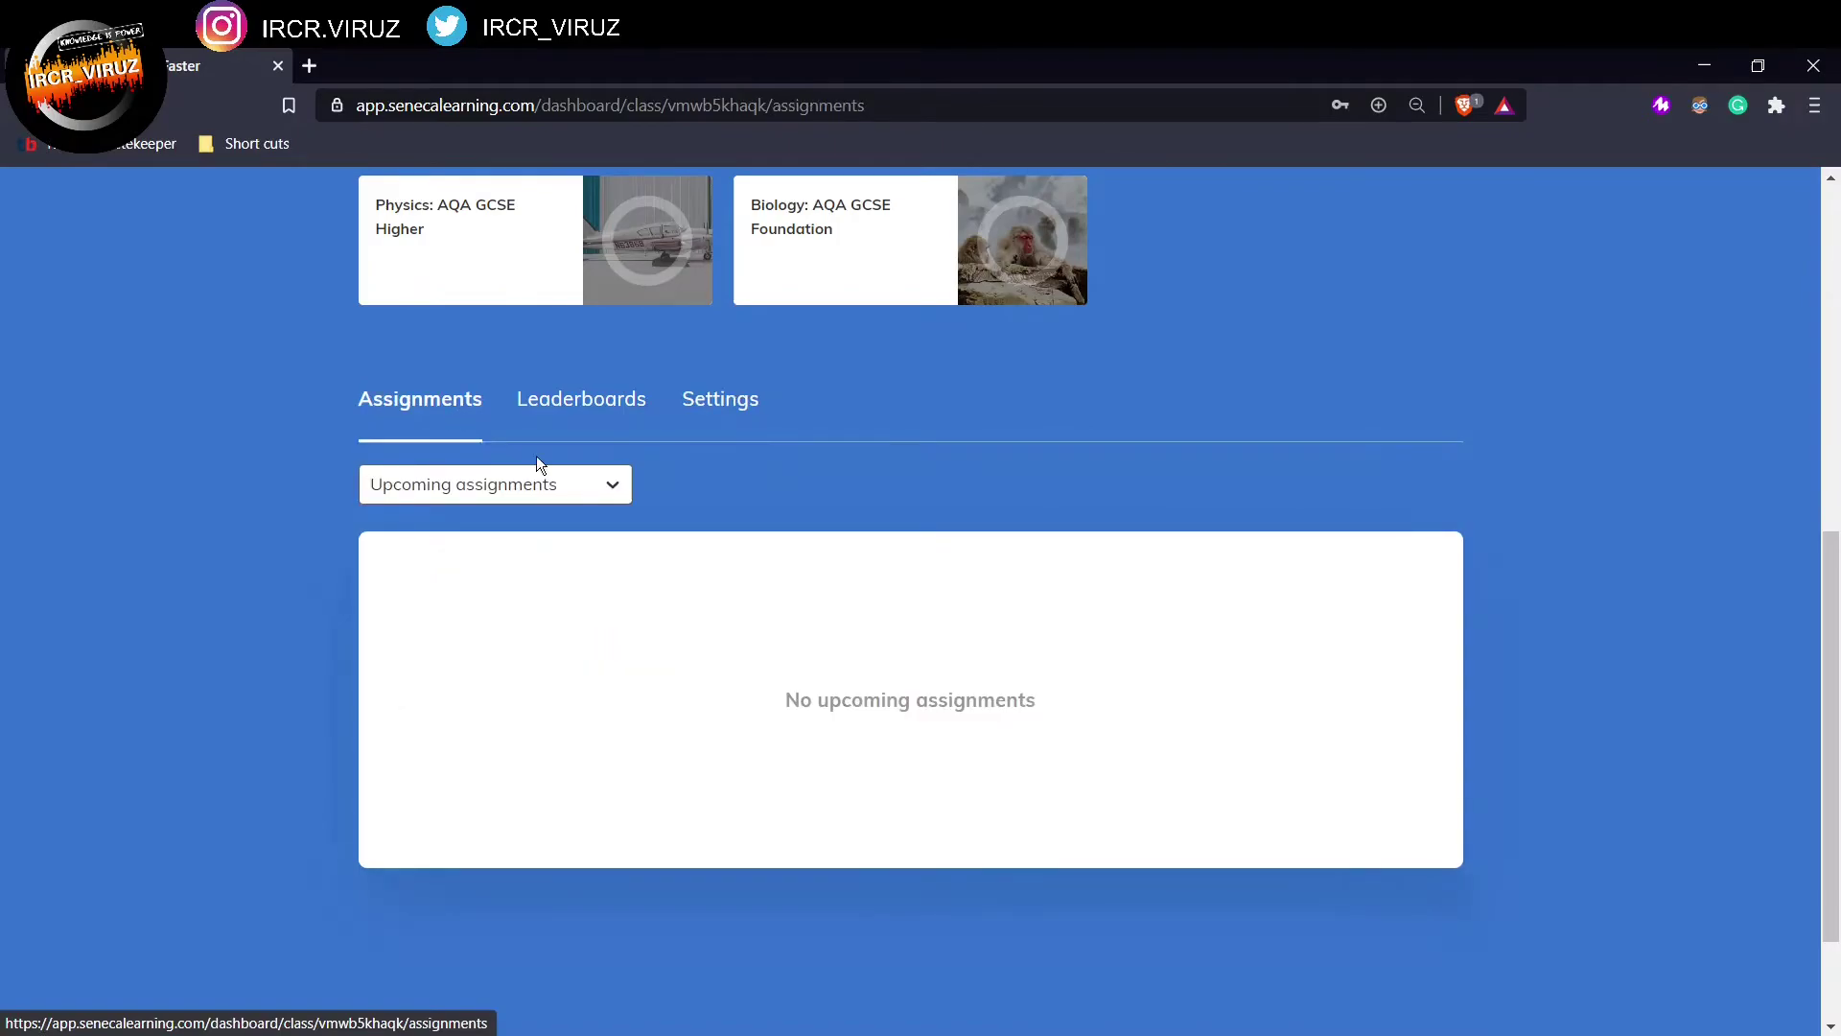
scroll(1567, 297, "up", 8)
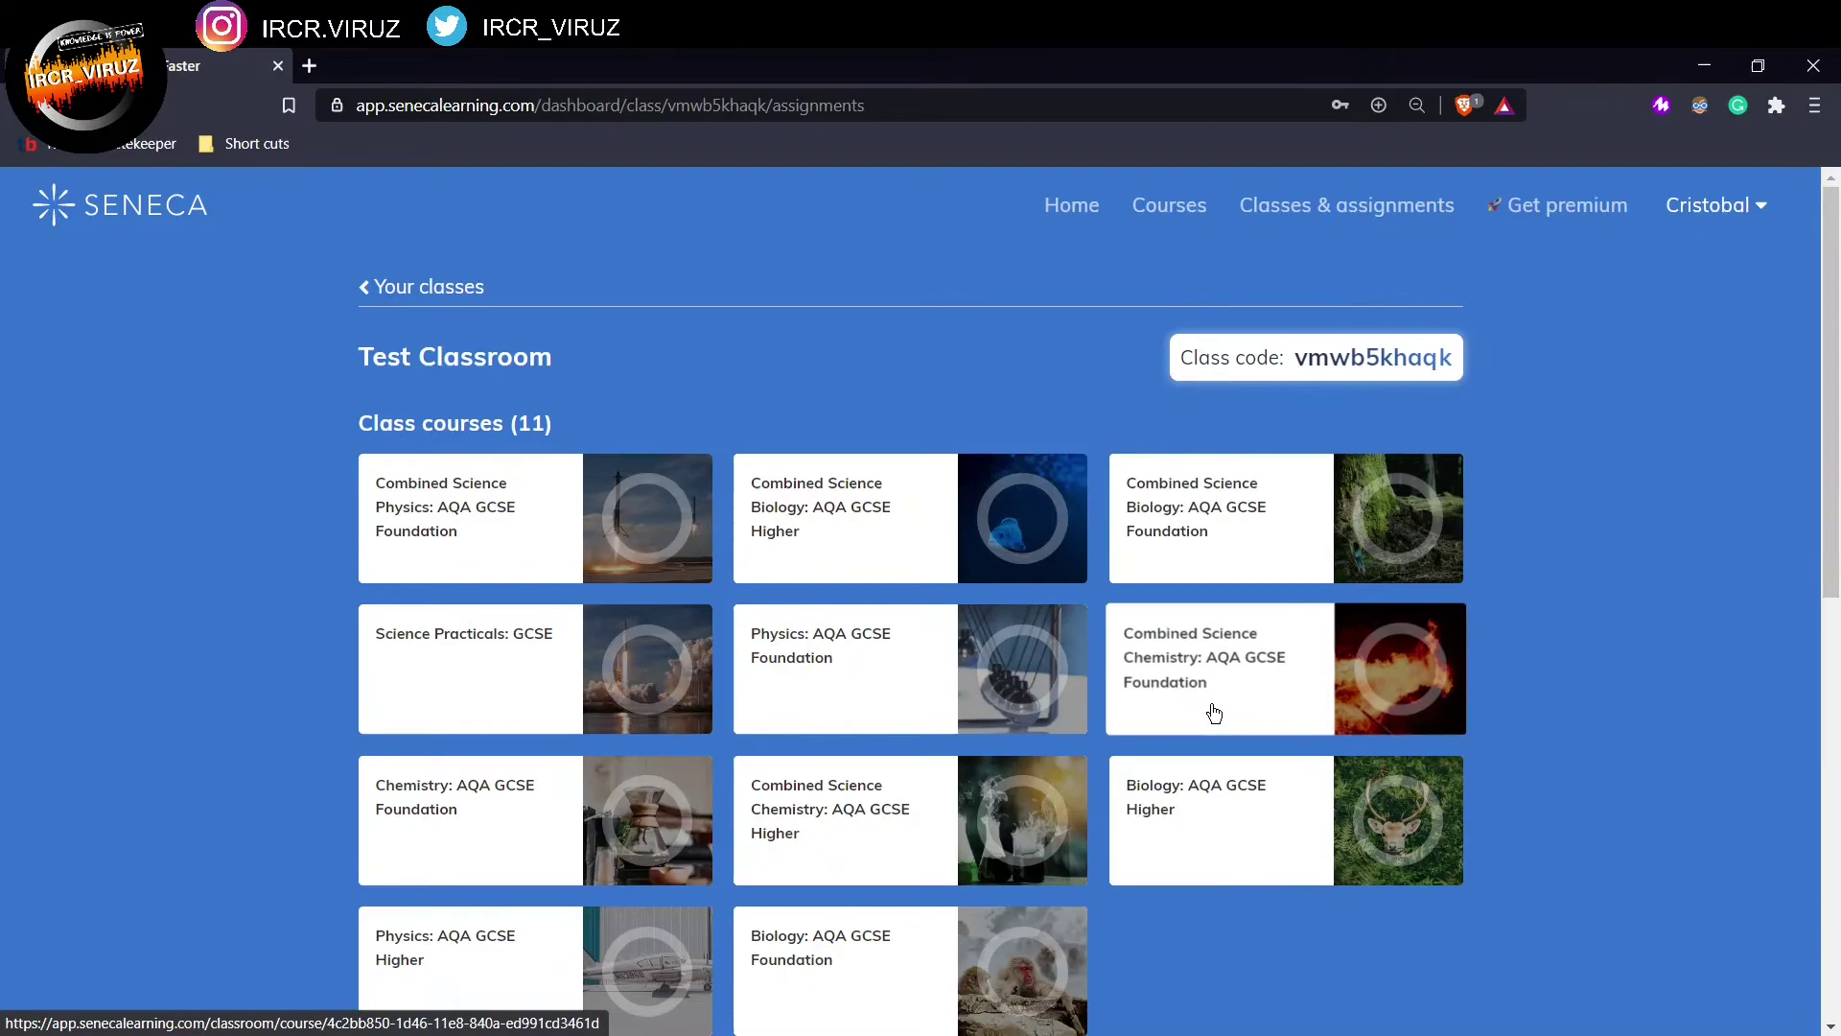
Step: Open the Chemistry Foundation course and its lesson 1.1.1 Elements & Compounds under Atomic Structure
left_click(1213, 668)
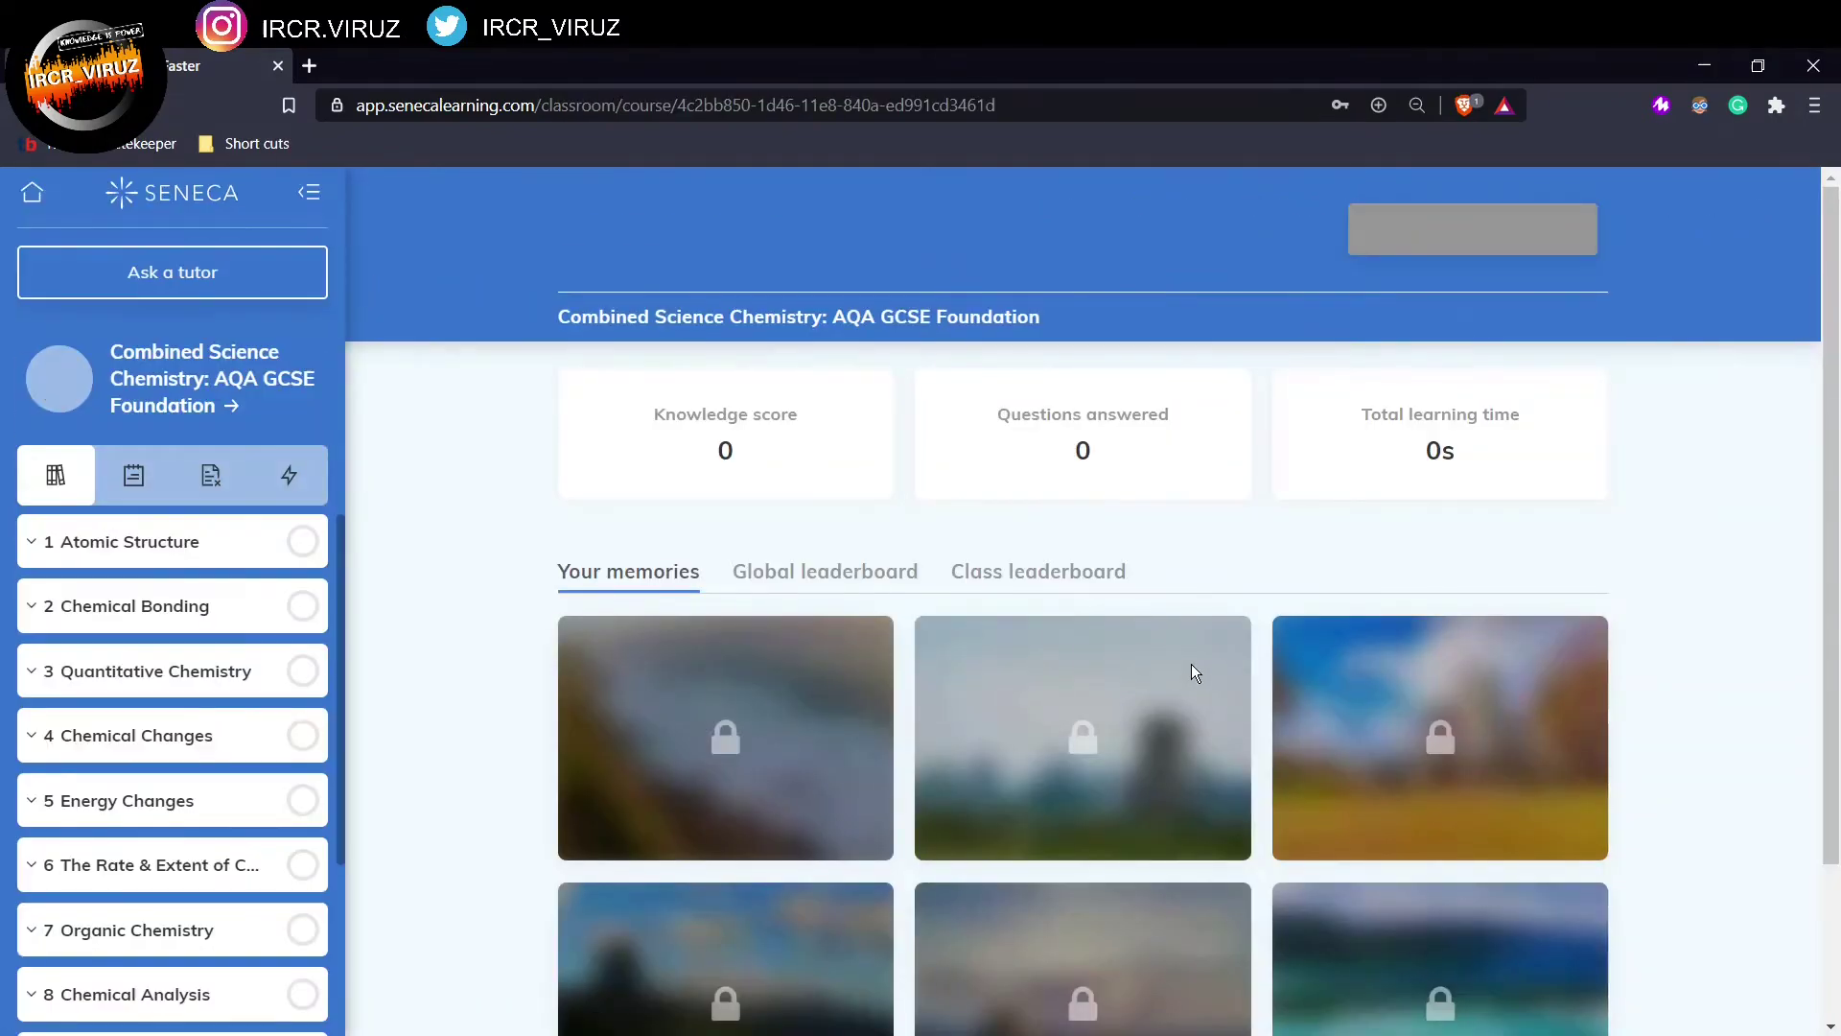
scroll(123, 634, "down", 1)
scroll(123, 635, "down", 1)
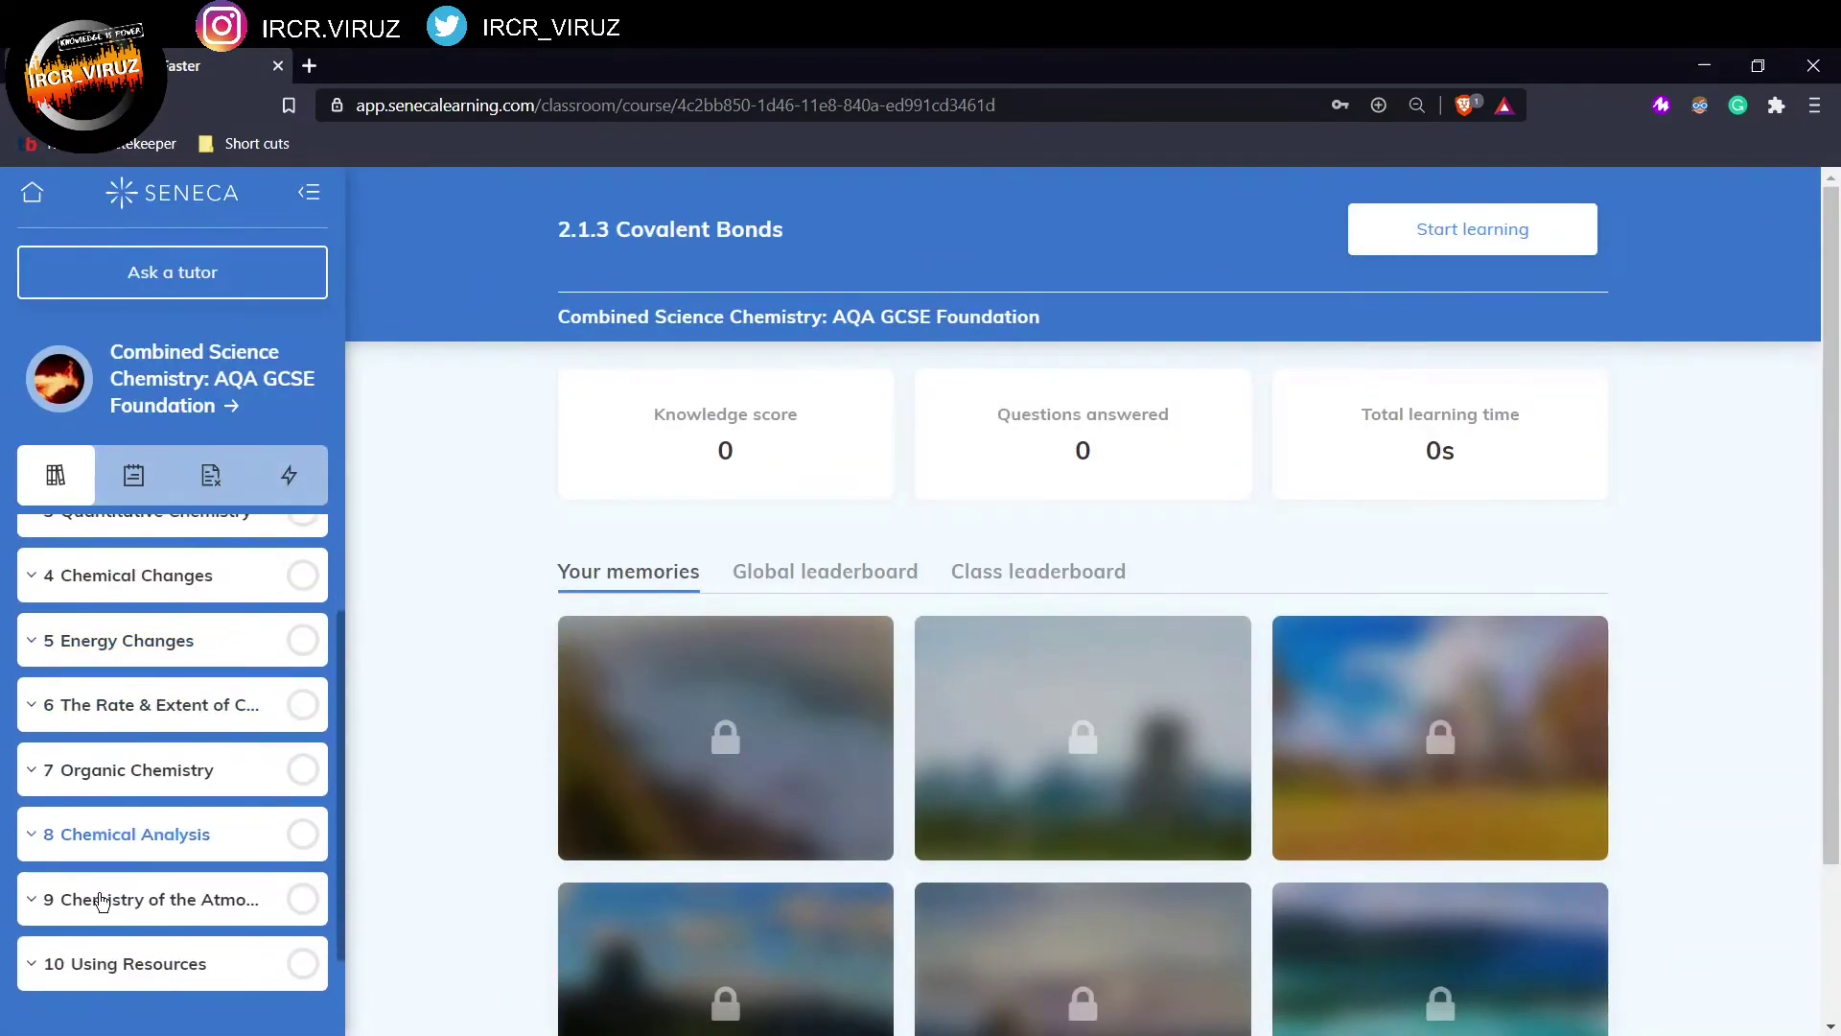
scroll(128, 637, "up", 3)
left_click(128, 544)
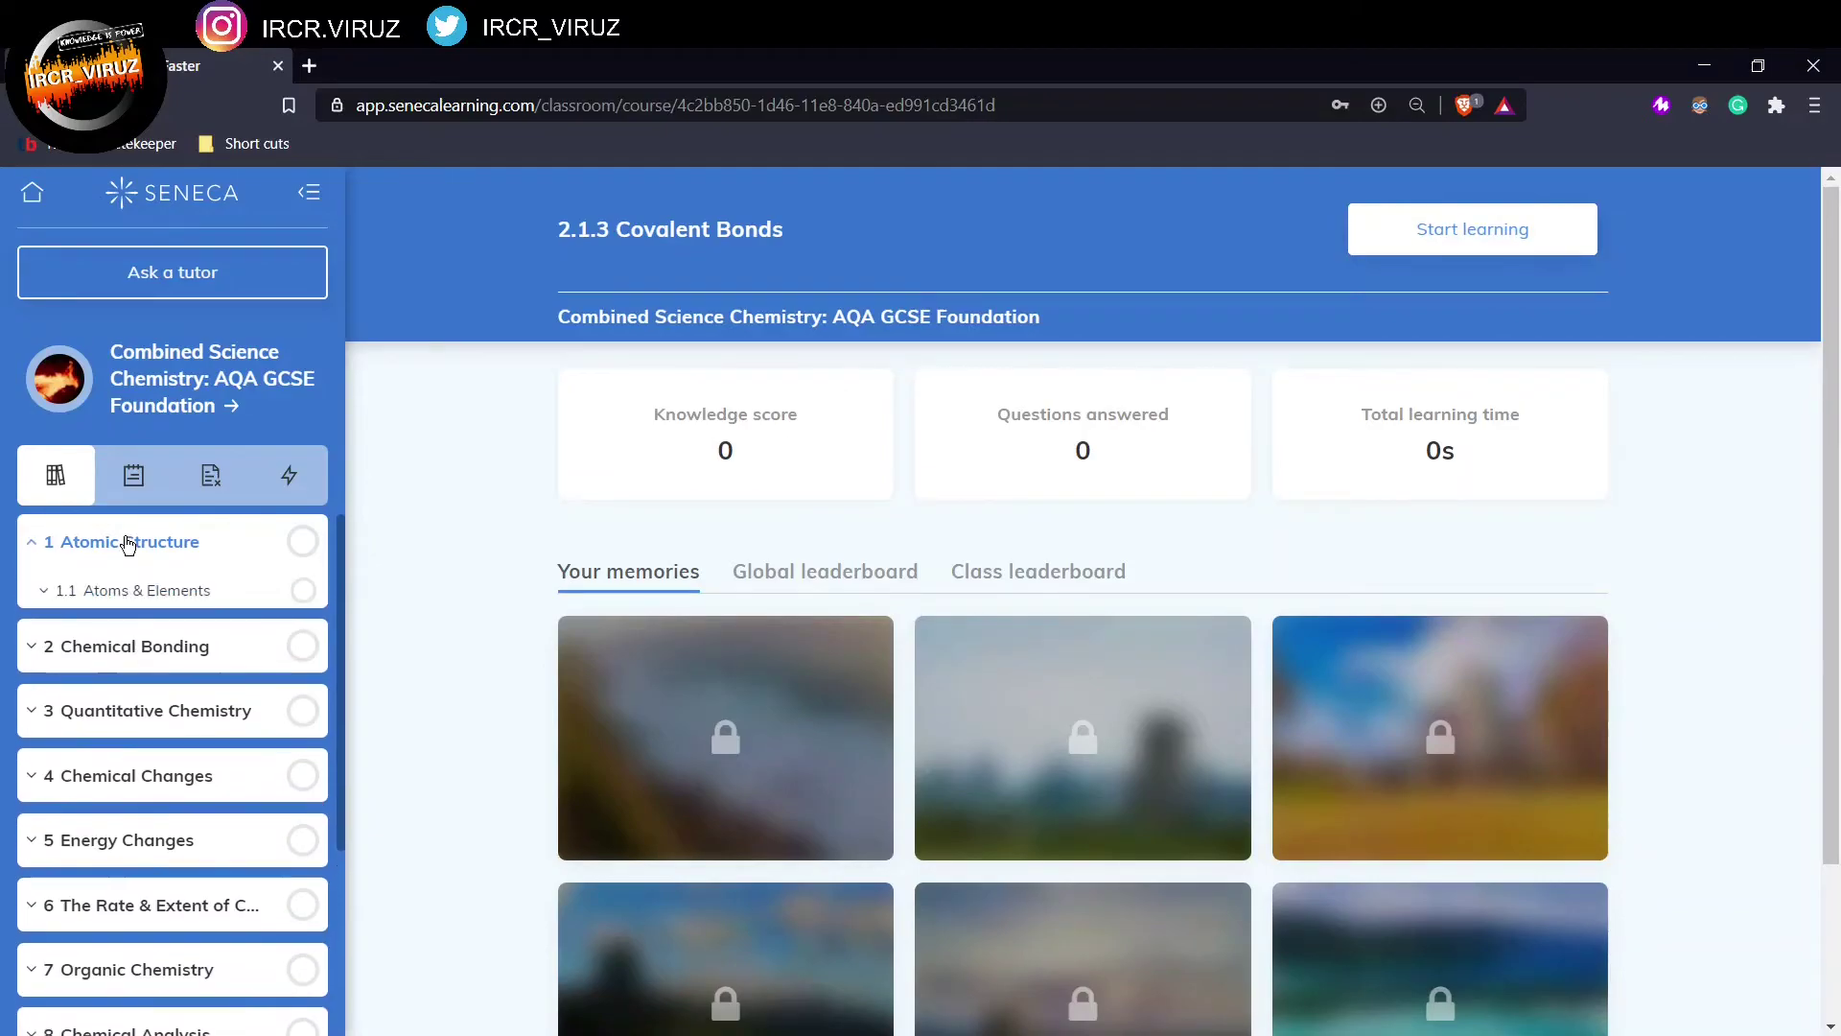
left_click(141, 593)
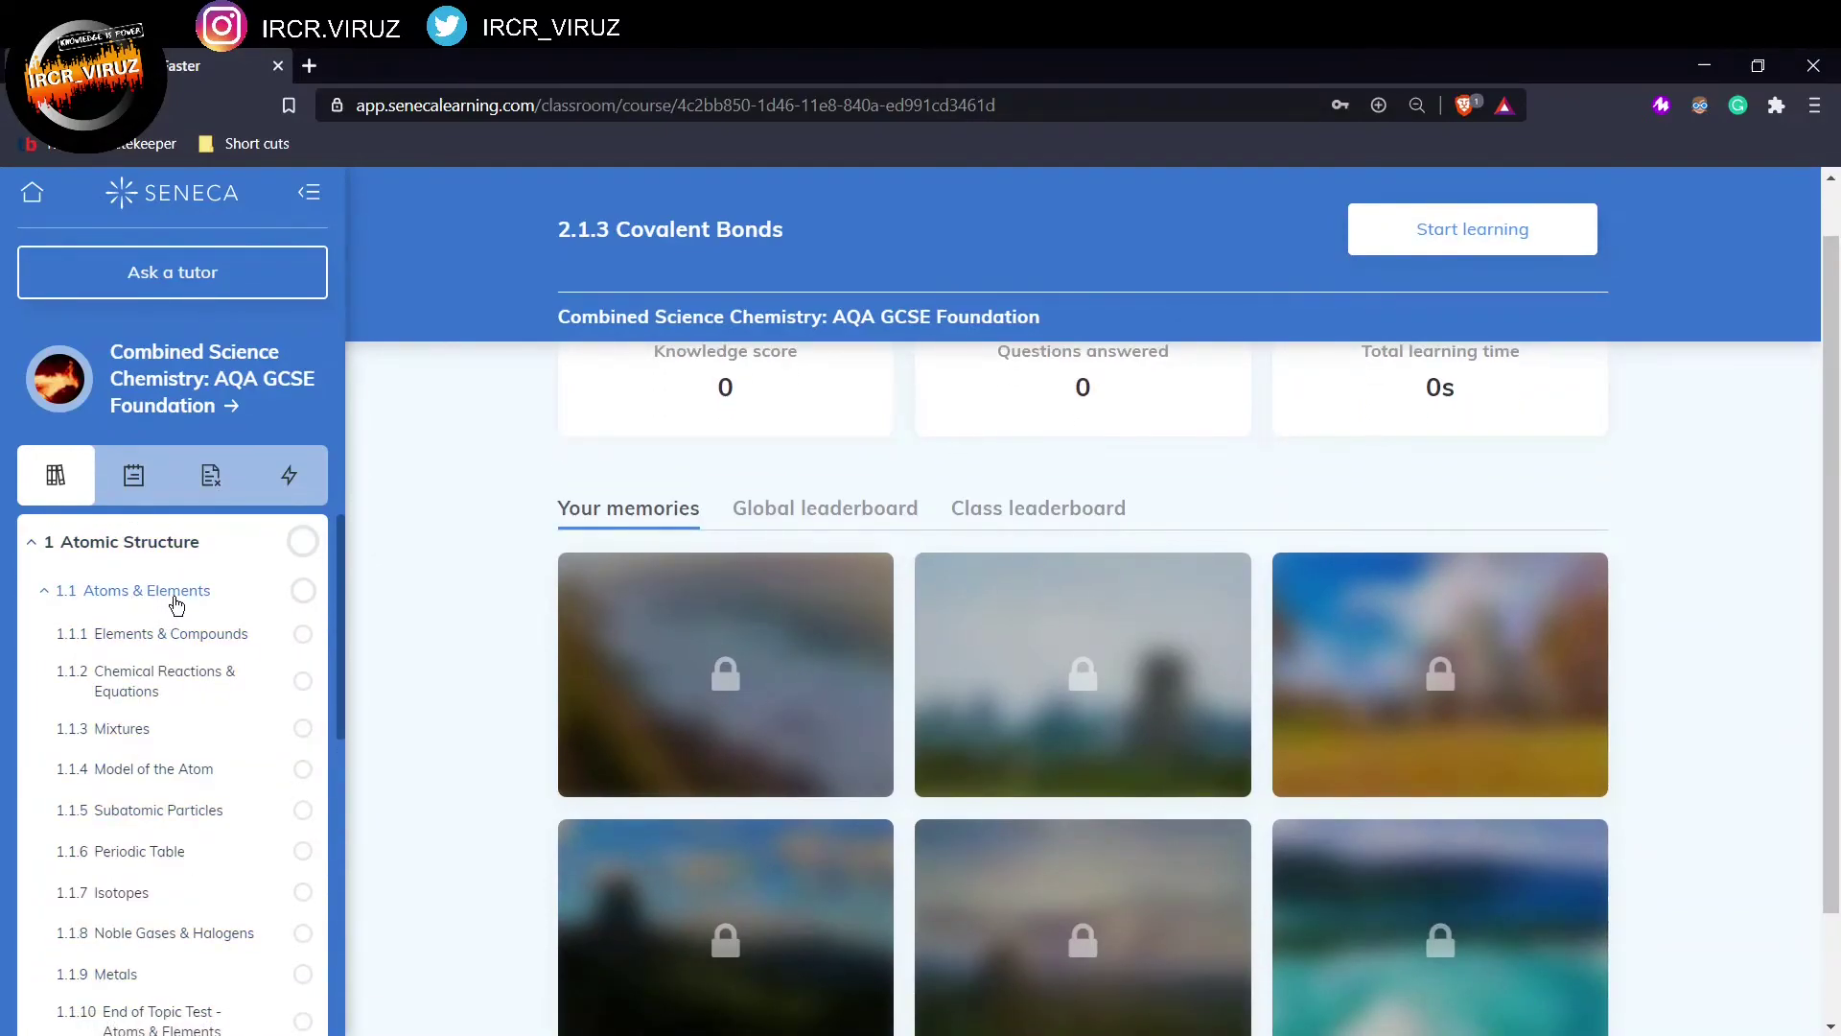
left_click(166, 635)
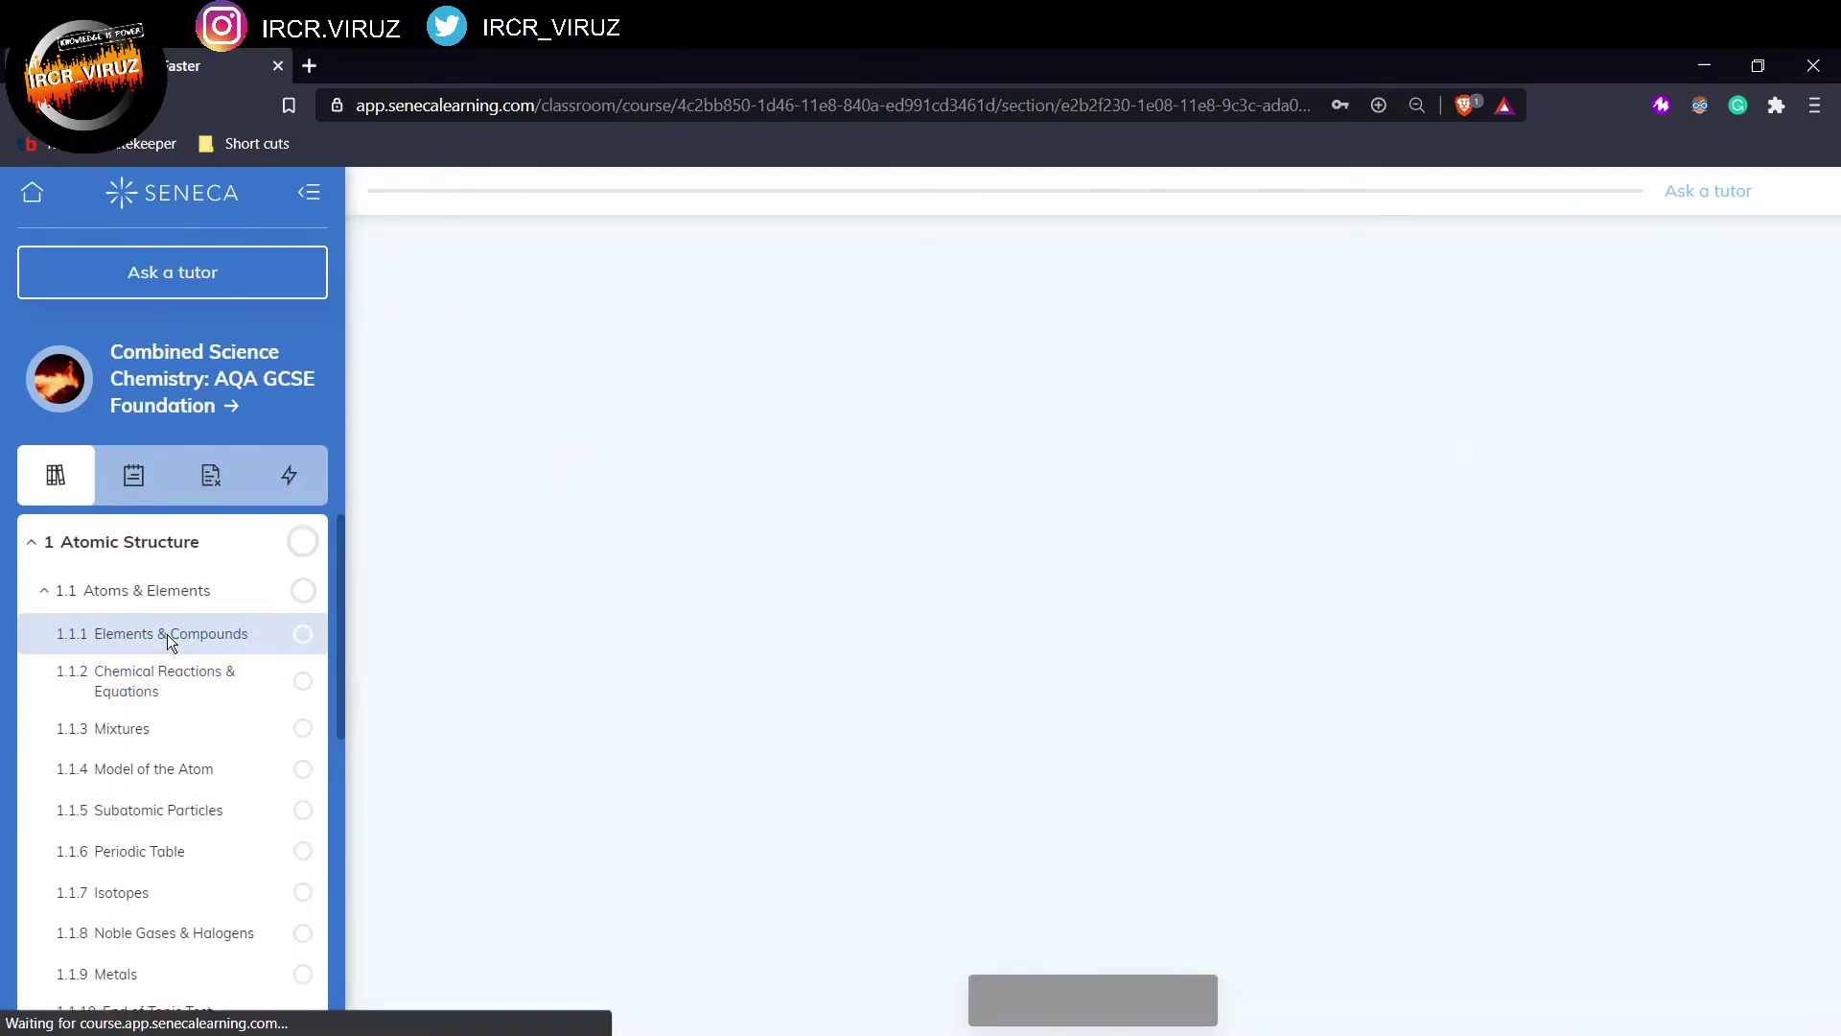
Step: Start the Elements & Compounds lesson and work through the cards up to the atom–compound matching
left_click(1052, 1002)
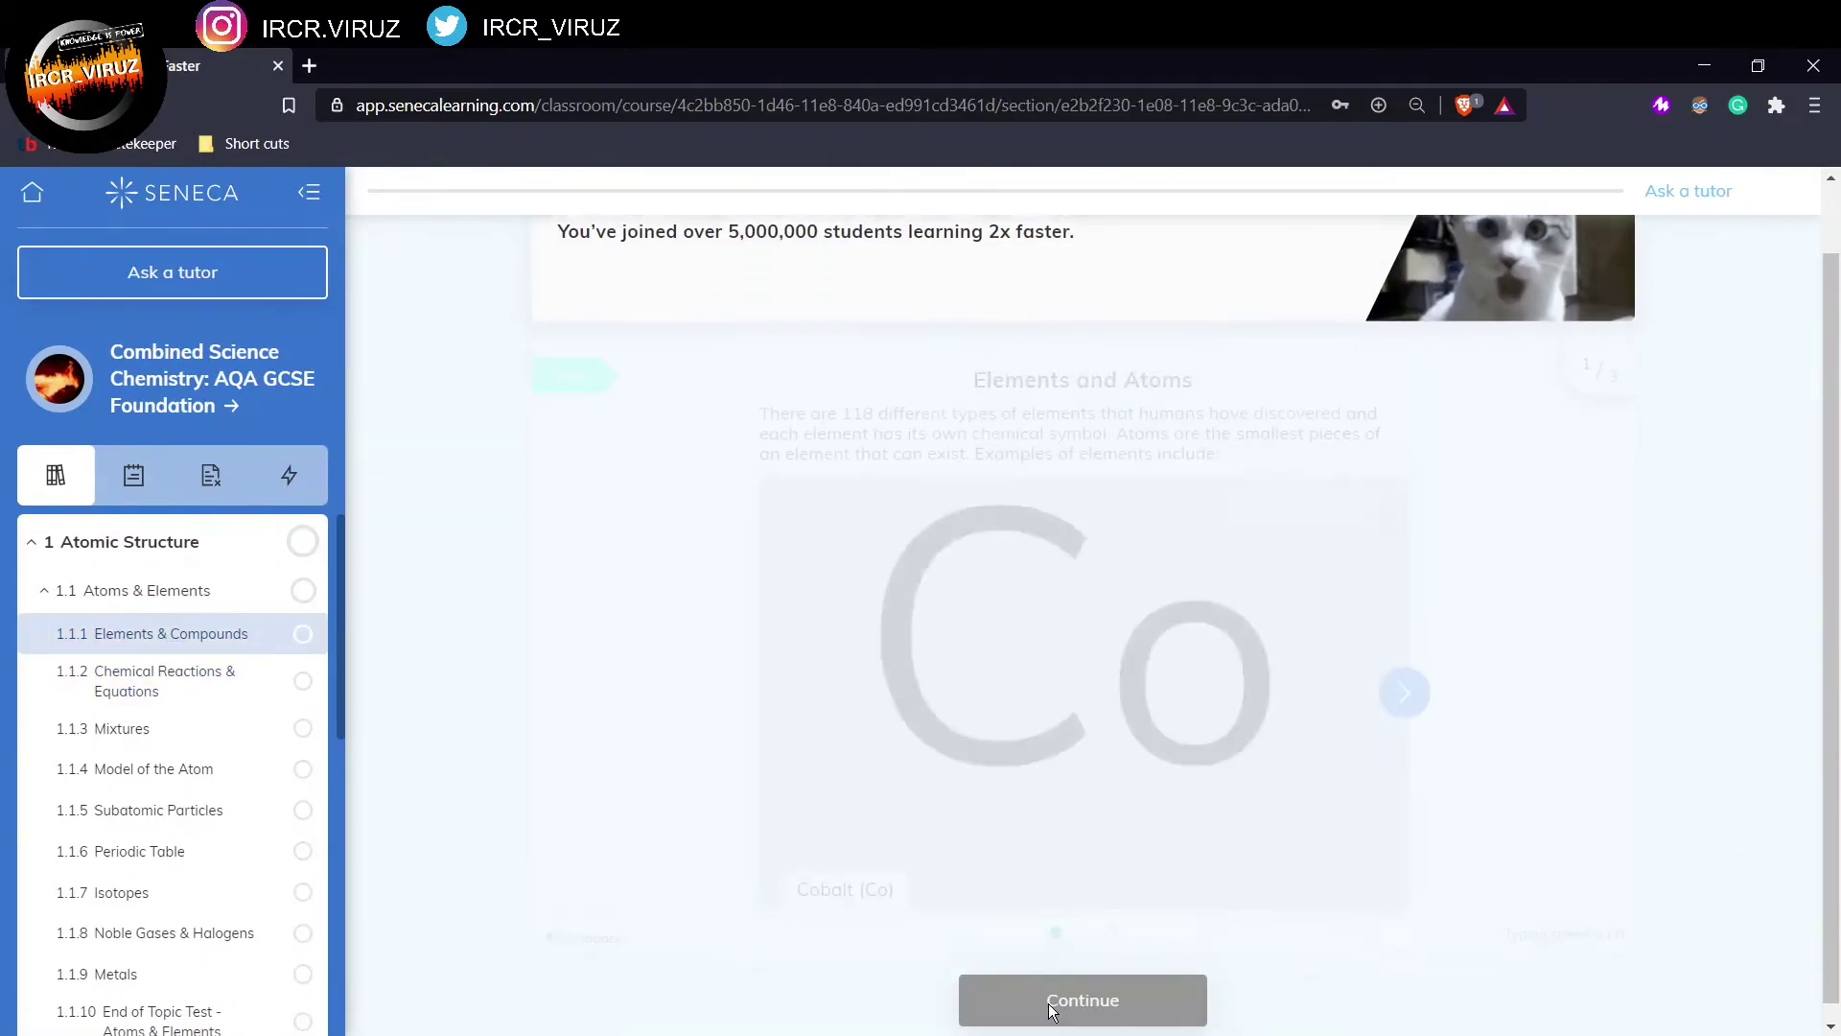
left_click(1060, 1012)
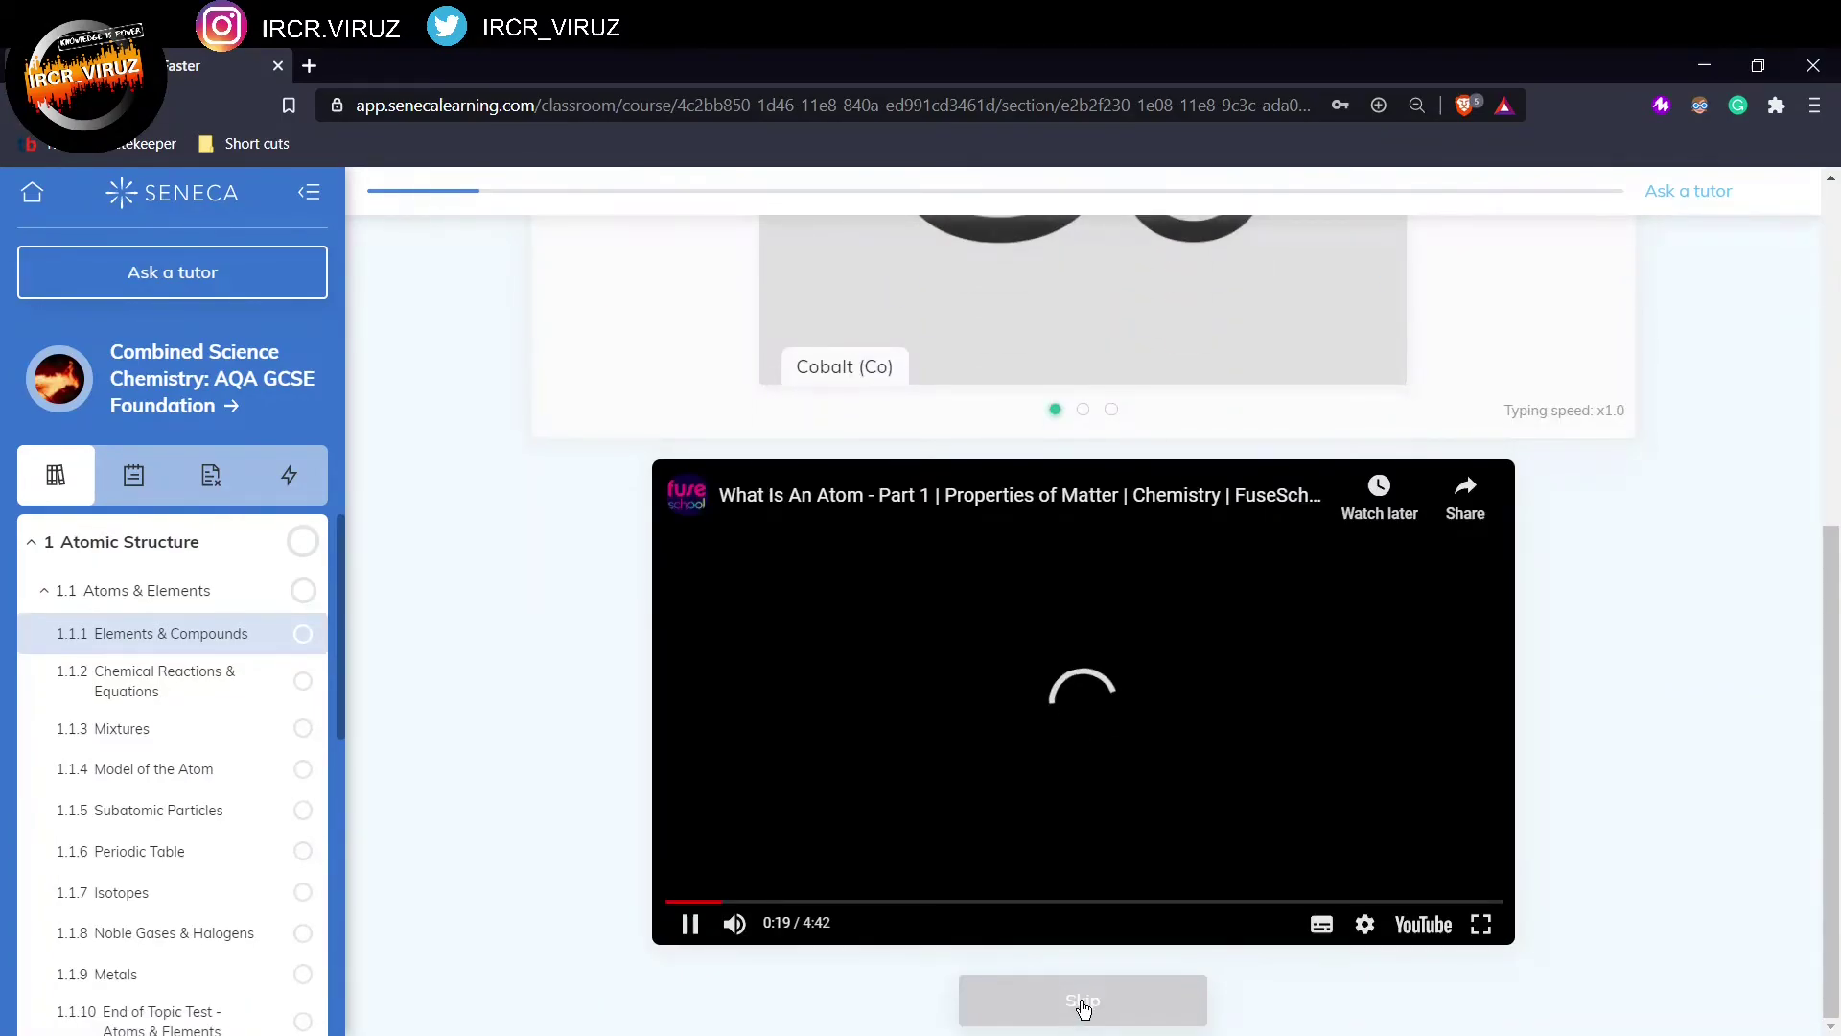
left_click(1083, 1005)
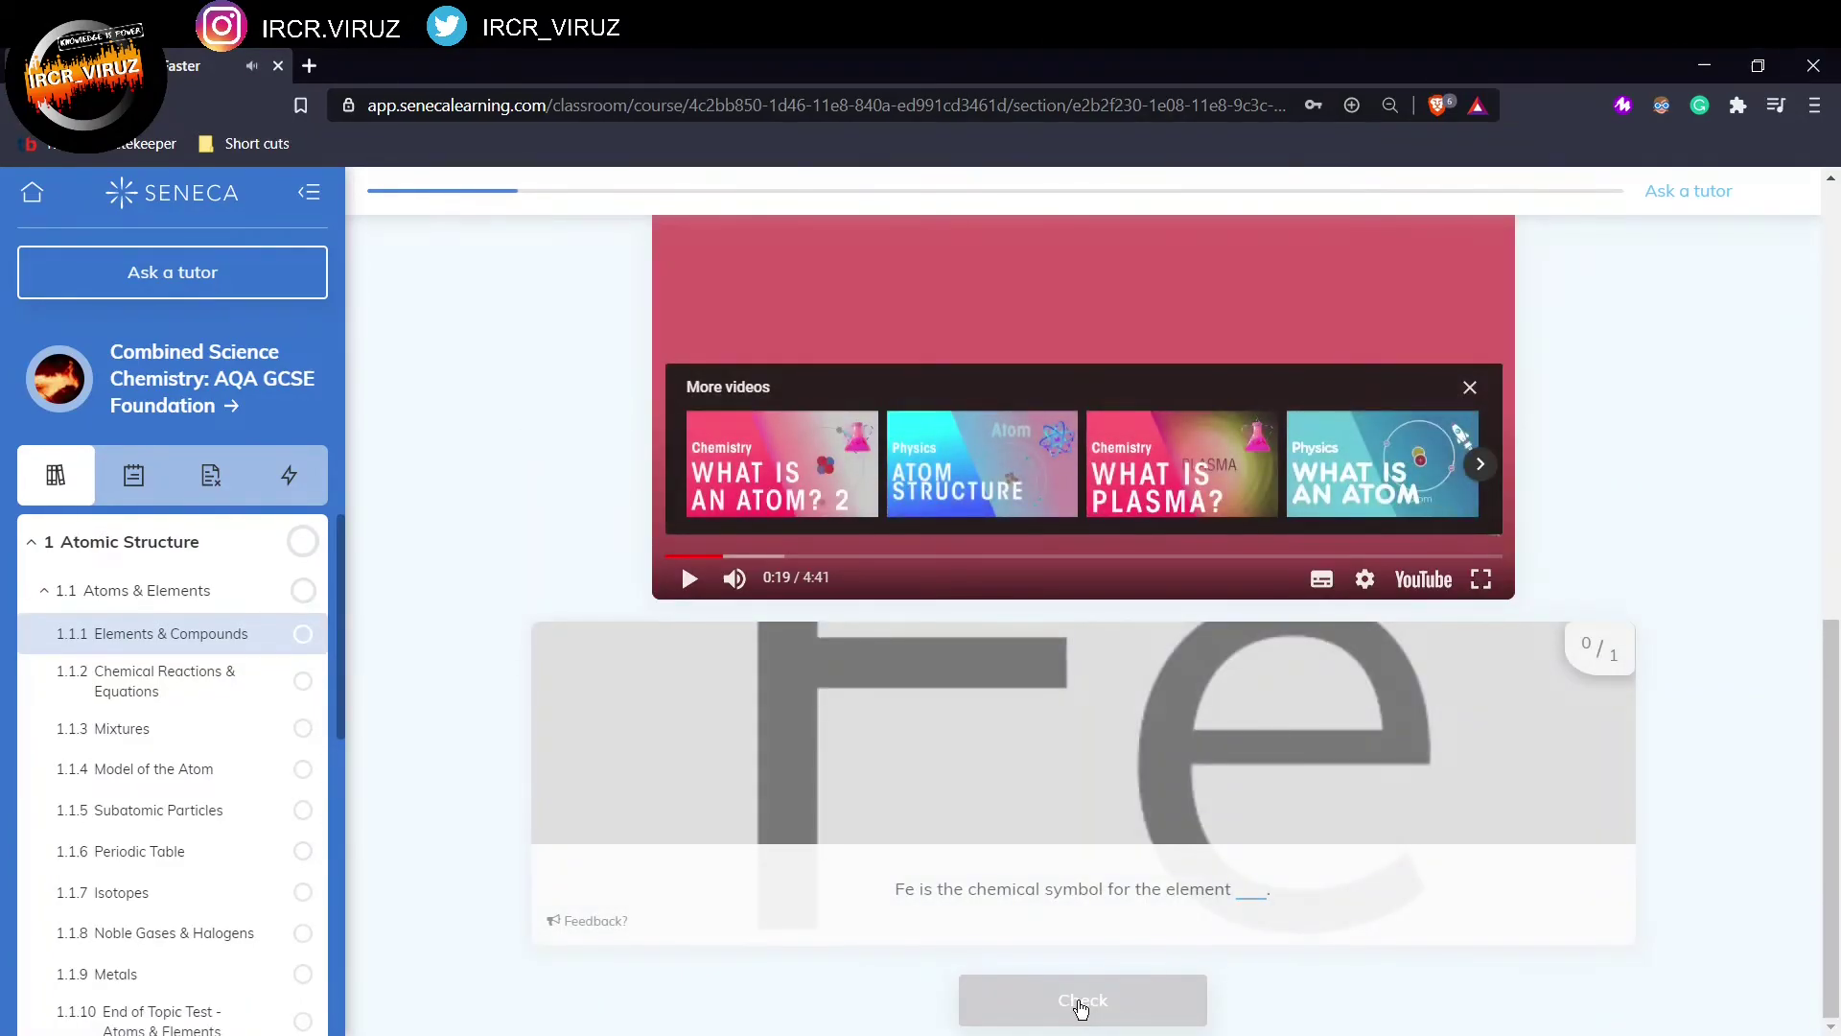
left_click(1082, 1007)
left_click(1082, 1007)
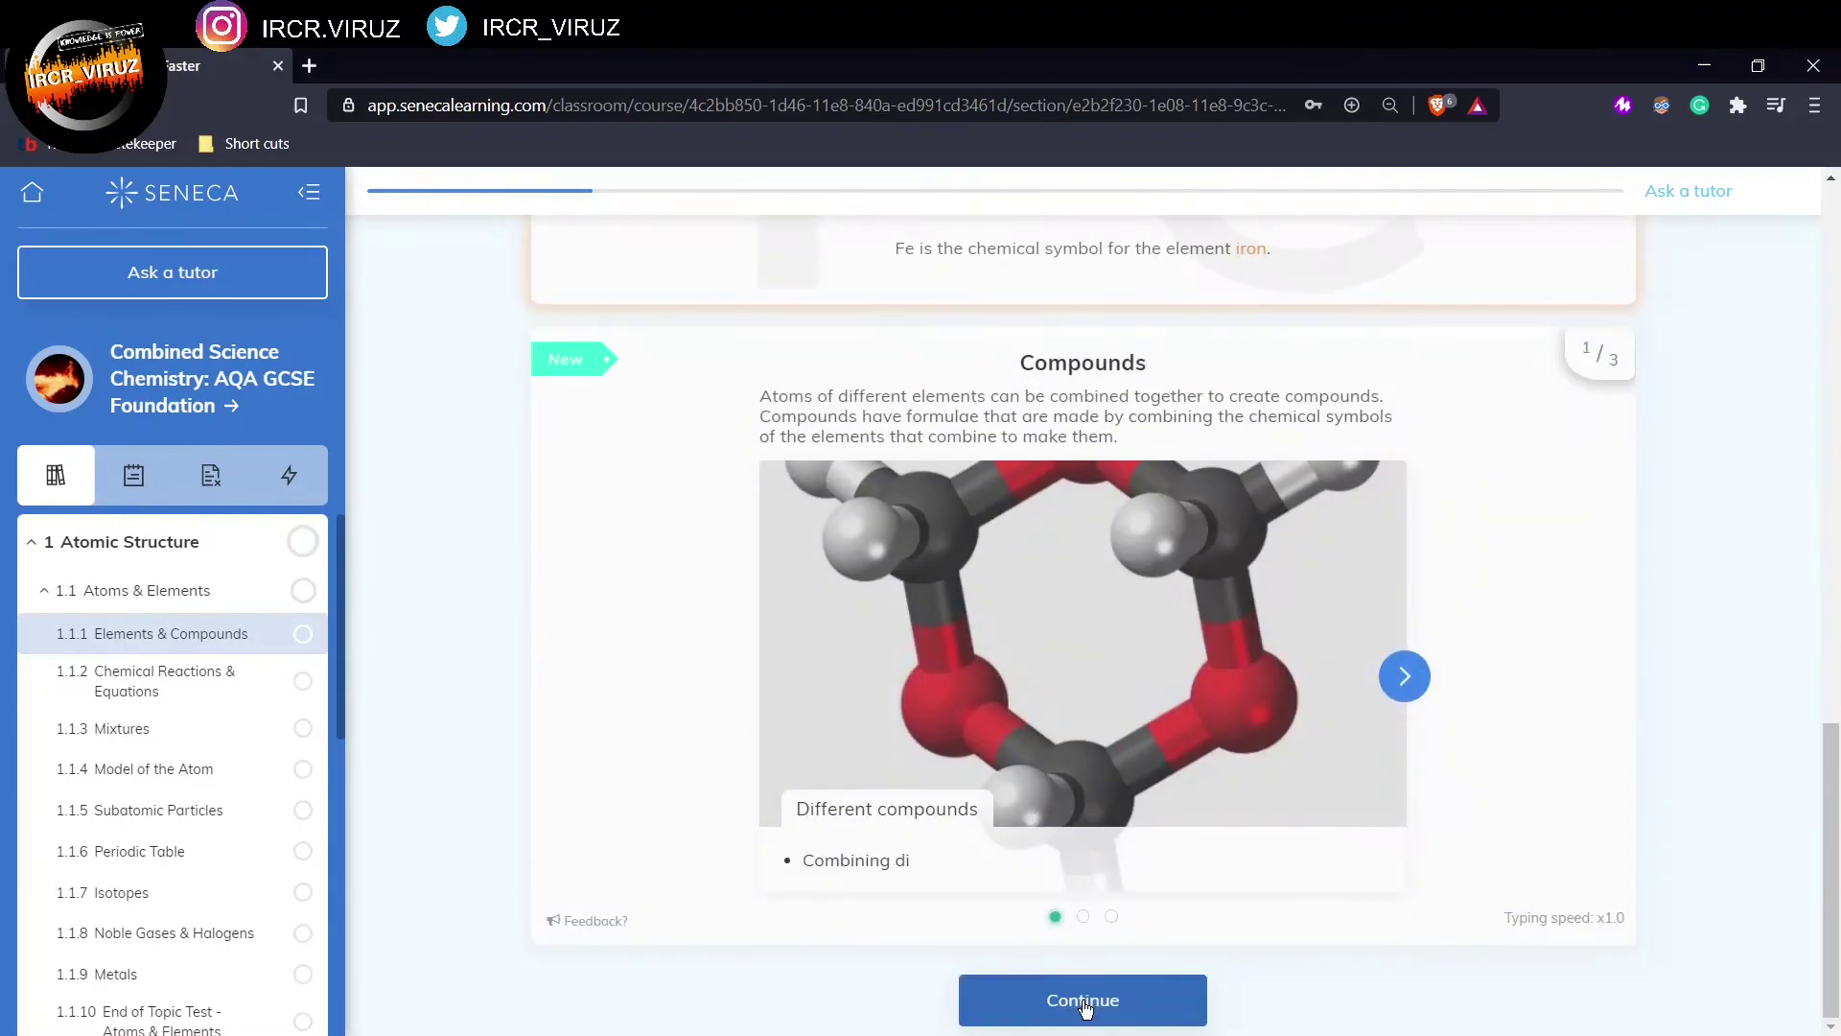
left_click(1084, 1005)
left_click(1084, 1005)
Step: Answer NaO2 for sodium oxide, check the Cobalt question, then quit the lesson
left_click(1083, 1005)
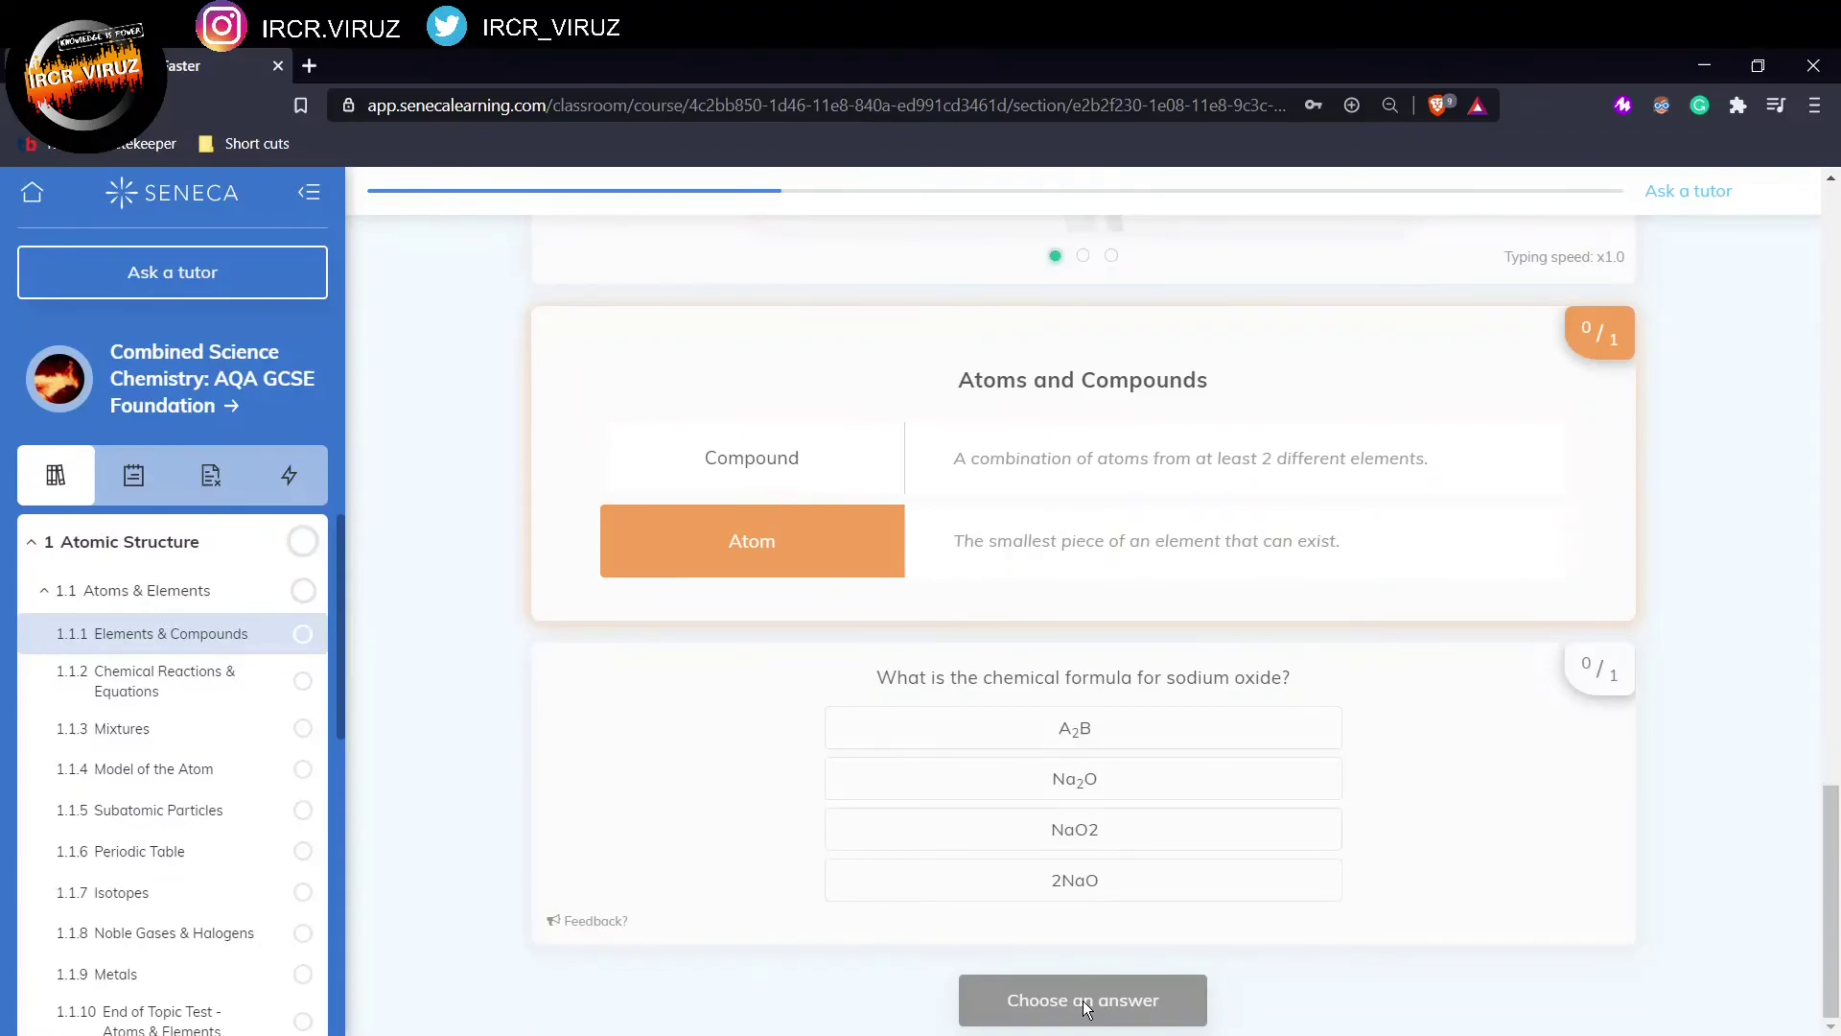
left_click(1145, 835)
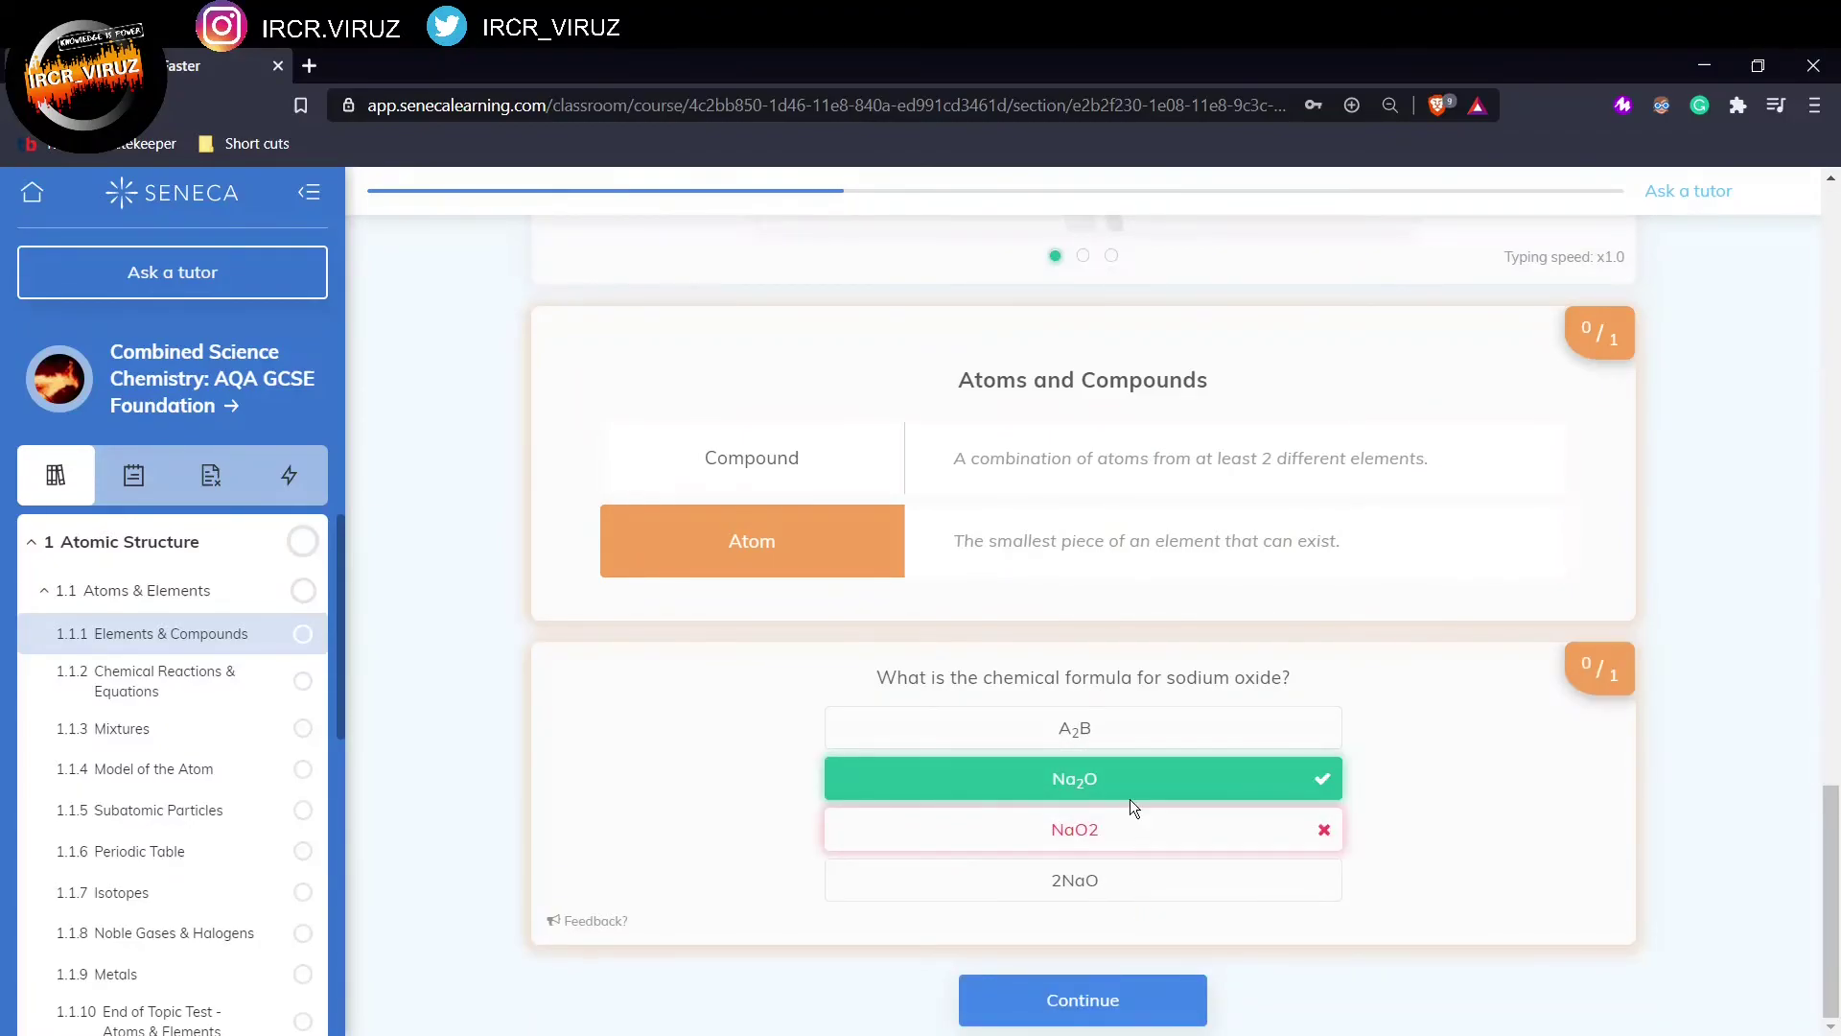
left_click(1110, 1022)
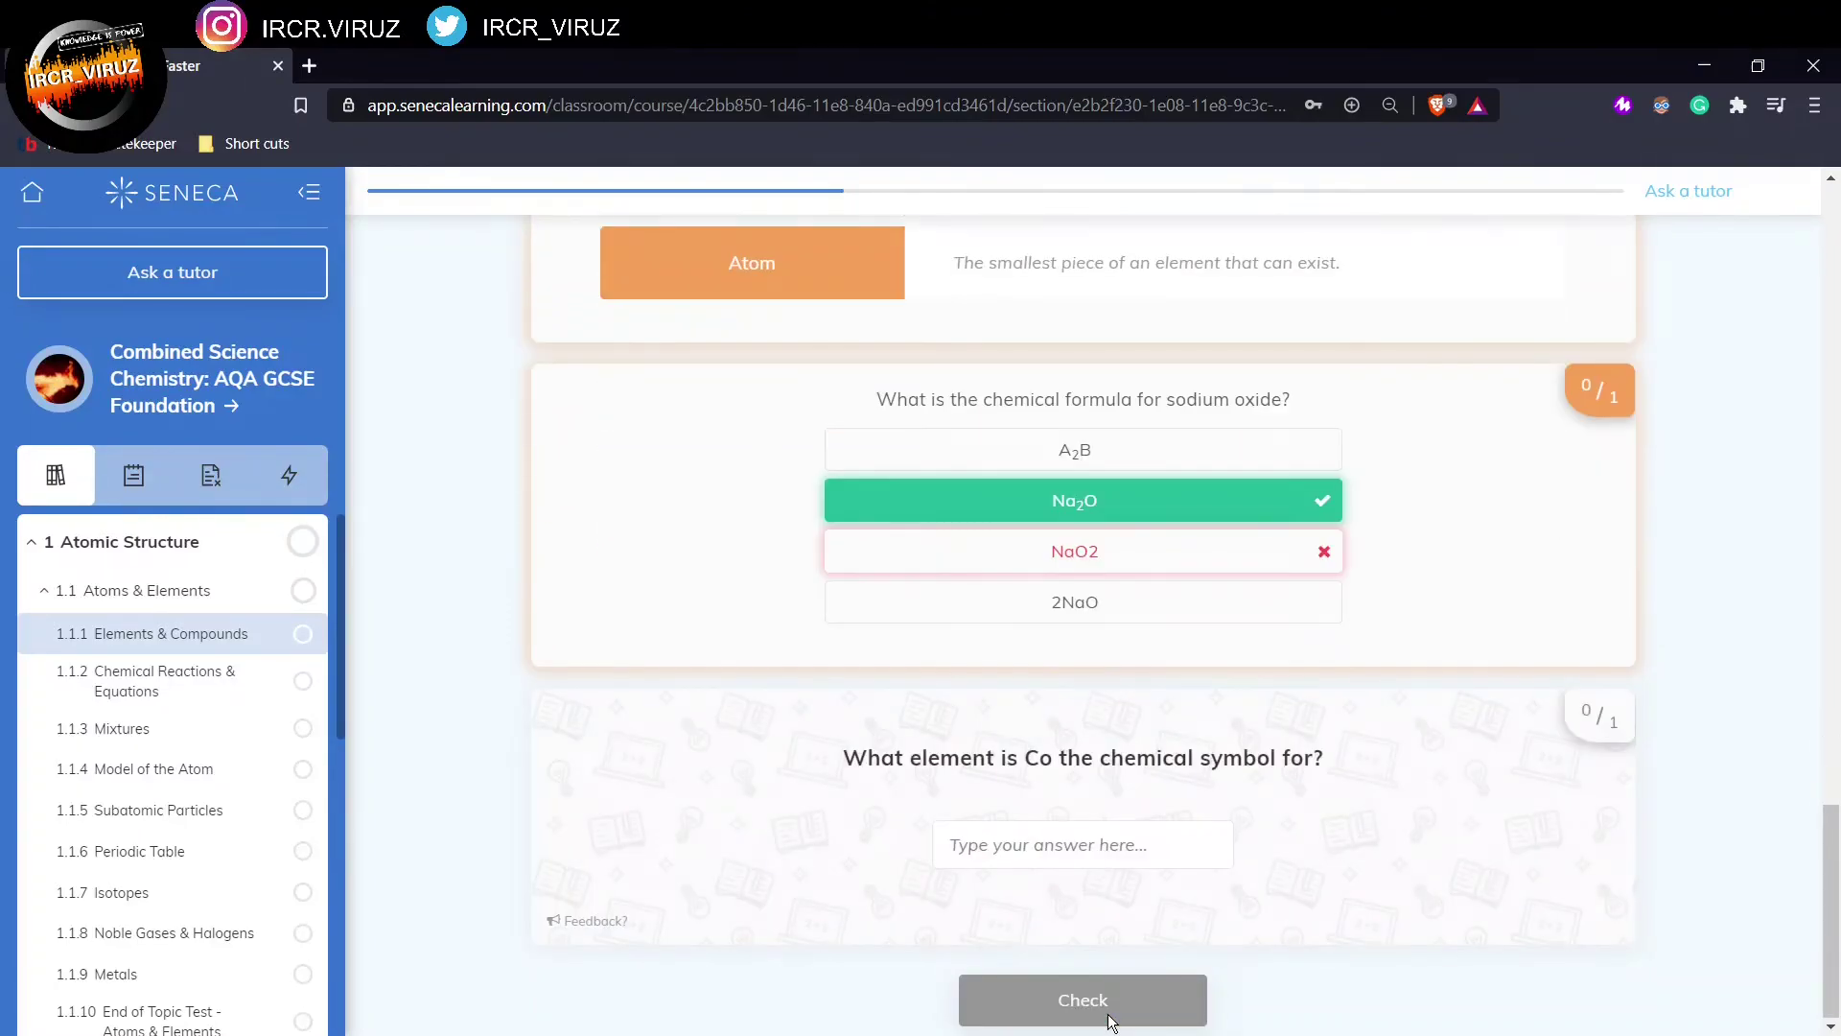
left_click(1111, 1023)
left_click(1111, 1022)
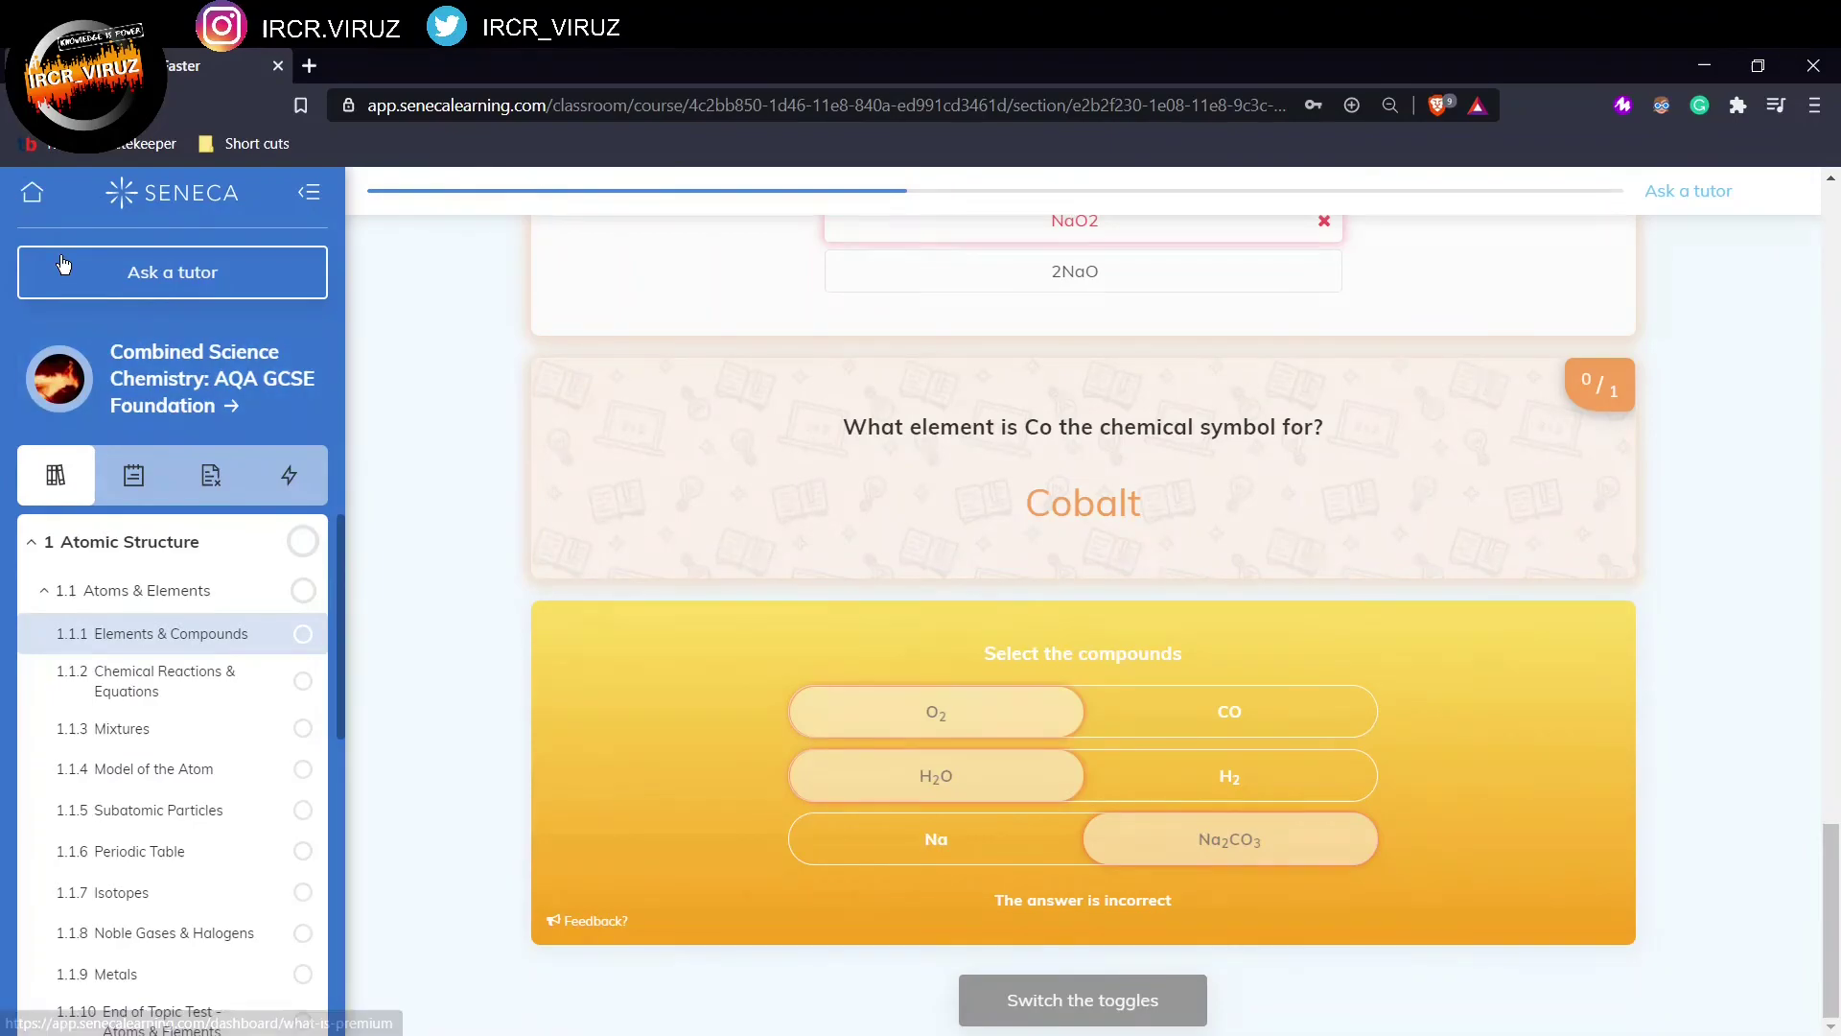
left_click(15, 206)
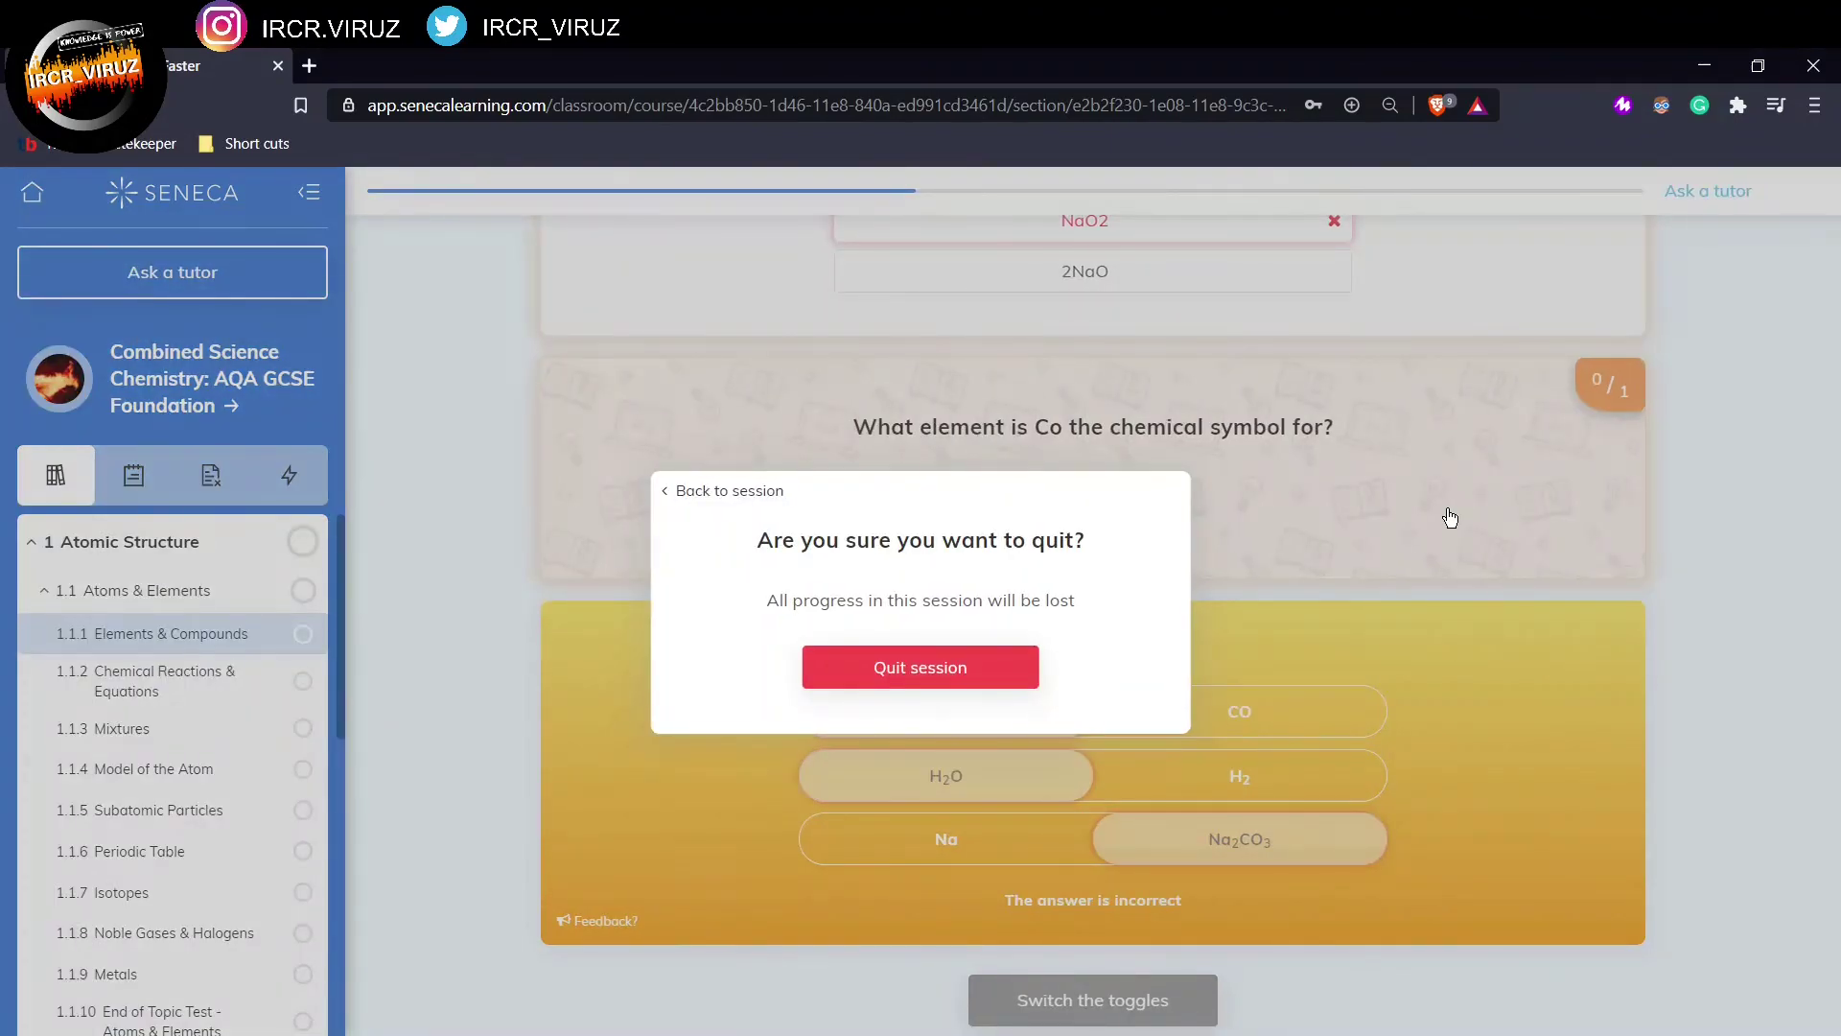